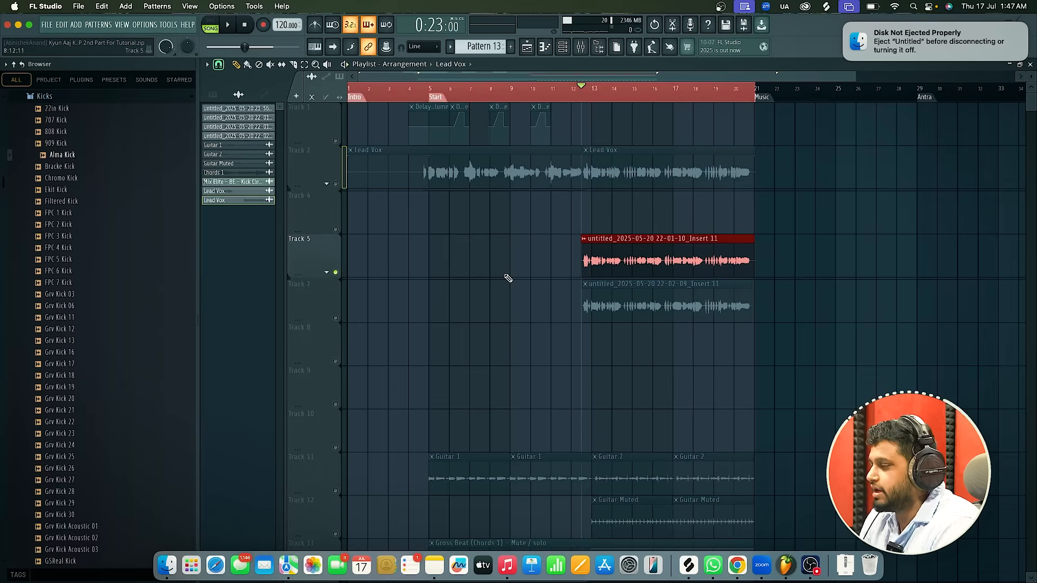
Audition the vocal recording on Track 7 in solo and return to hearing all tracks
{"action": "right_click", "coordinate": [335, 318]}
{"action": "key", "text": "space"}
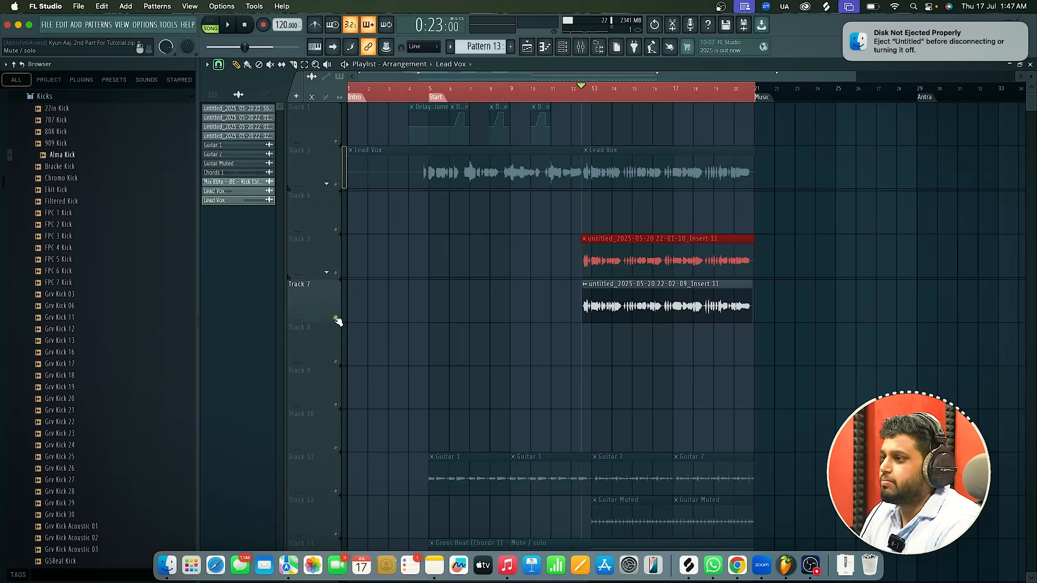
{"action": "right_click", "coordinate": [336, 318]}
Play the full arrangement from about bar 4, just before the lead vocal comes in
{"action": "left_click", "coordinate": [411, 90]}
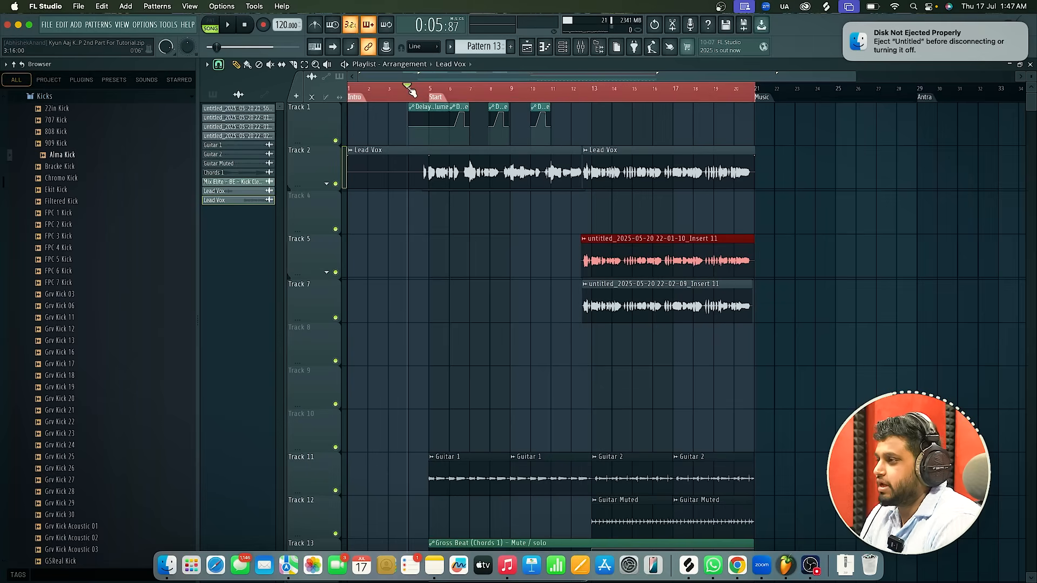
{"action": "key", "text": "space"}
{"action": "scroll", "coordinate": [447, 248], "scroll_direction": "up", "scroll_amount": 3}
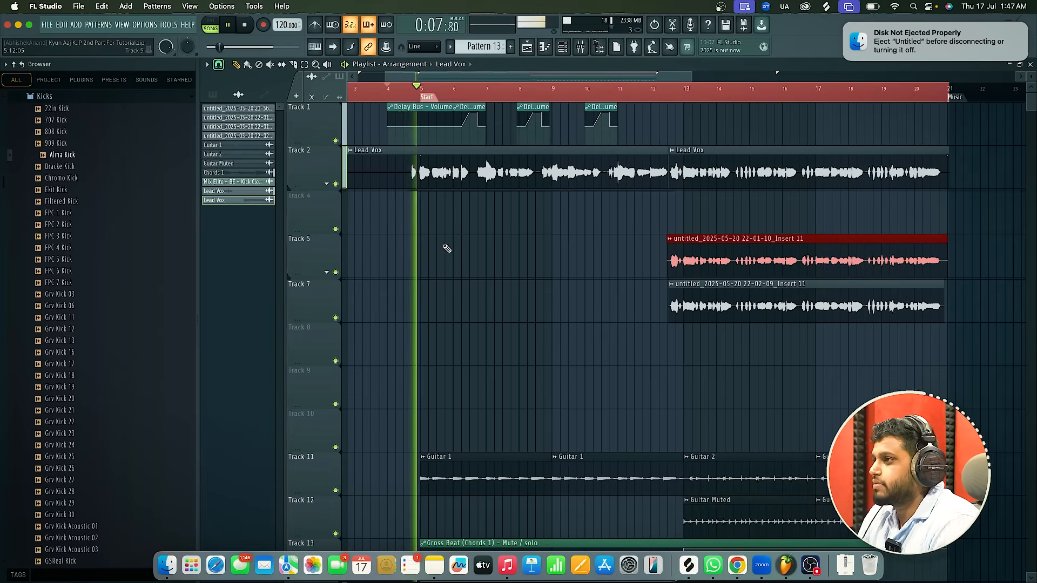
{"action": "scroll", "coordinate": [419, 79], "scroll_direction": "down", "scroll_amount": 1}
{"action": "key", "text": "space"}
Load Fruity Parametric EQ 2 in the first effect slot of the Vocals mixer track and close the mixer
{"action": "key", "text": "F9"}
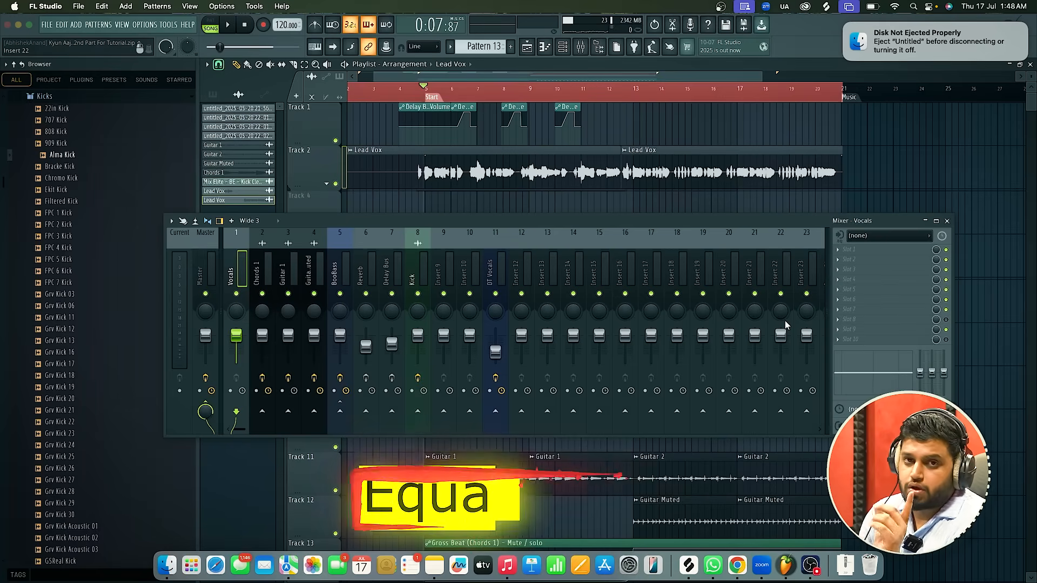
{"action": "left_click", "coordinate": [886, 249]}
{"action": "left_click", "coordinate": [714, 450]}
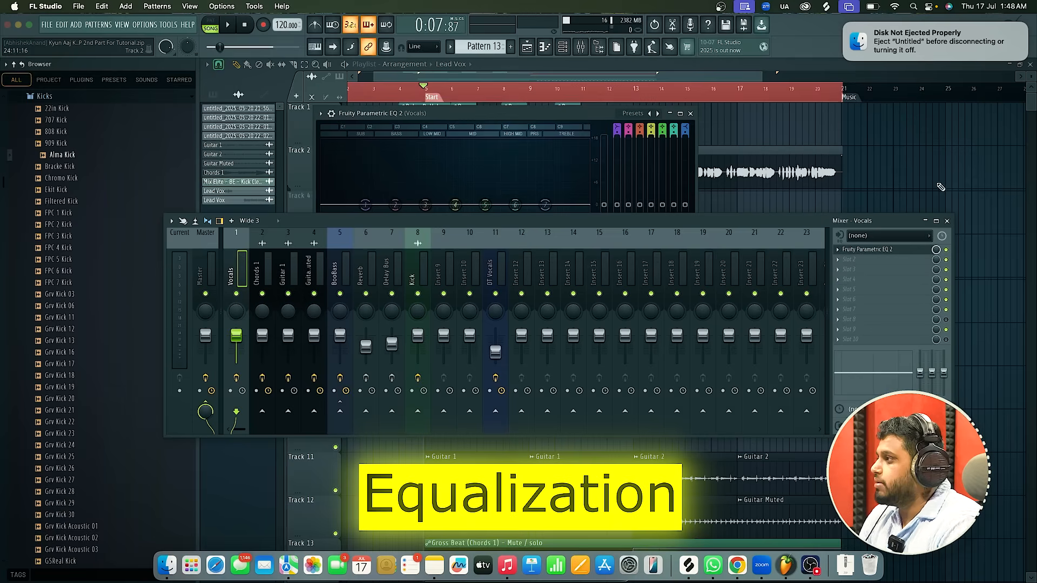
{"action": "left_click", "coordinate": [947, 221]}
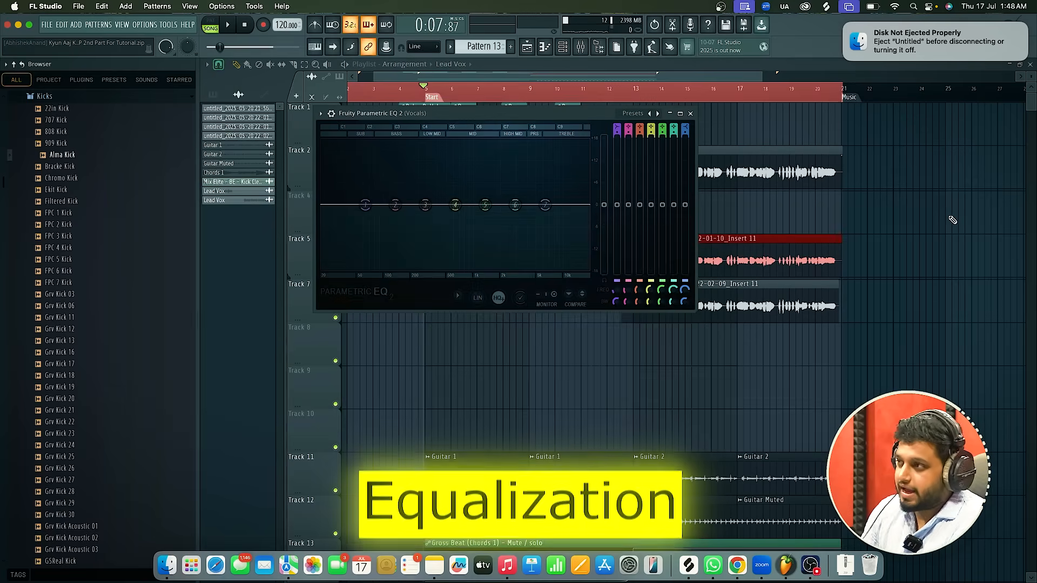
Play the song with the mixer showing and check whether the Vocals and Master tracks receive signal
{"action": "key", "text": "space"}
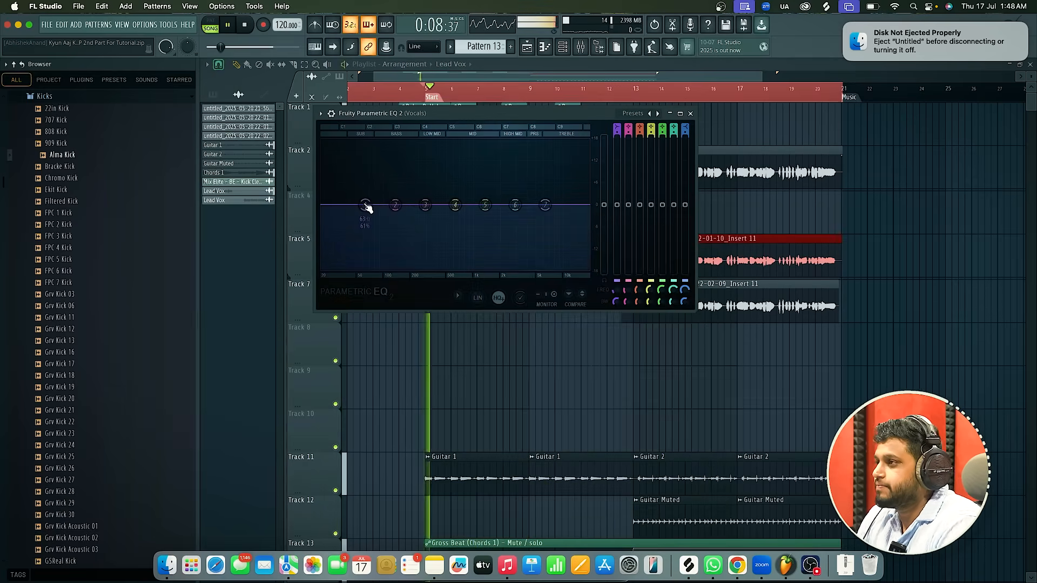
{"action": "left_click", "coordinate": [580, 47]}
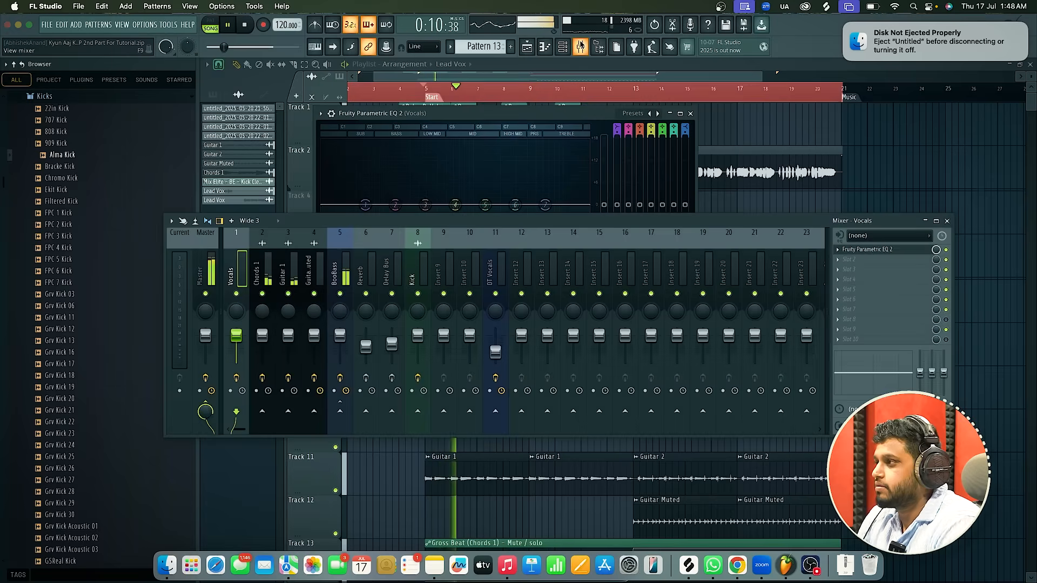
{"action": "key", "text": "space"}
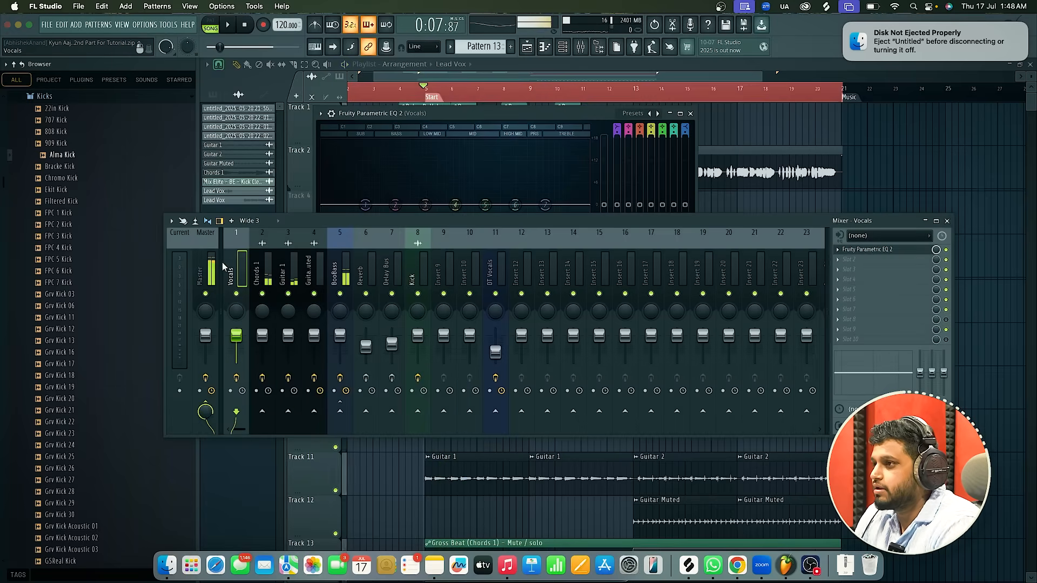
{"action": "left_click", "coordinate": [205, 276]}
{"action": "key", "text": "space"}
{"action": "key", "text": "space"}
{"action": "left_click", "coordinate": [239, 281]}
{"action": "key", "text": "space"}
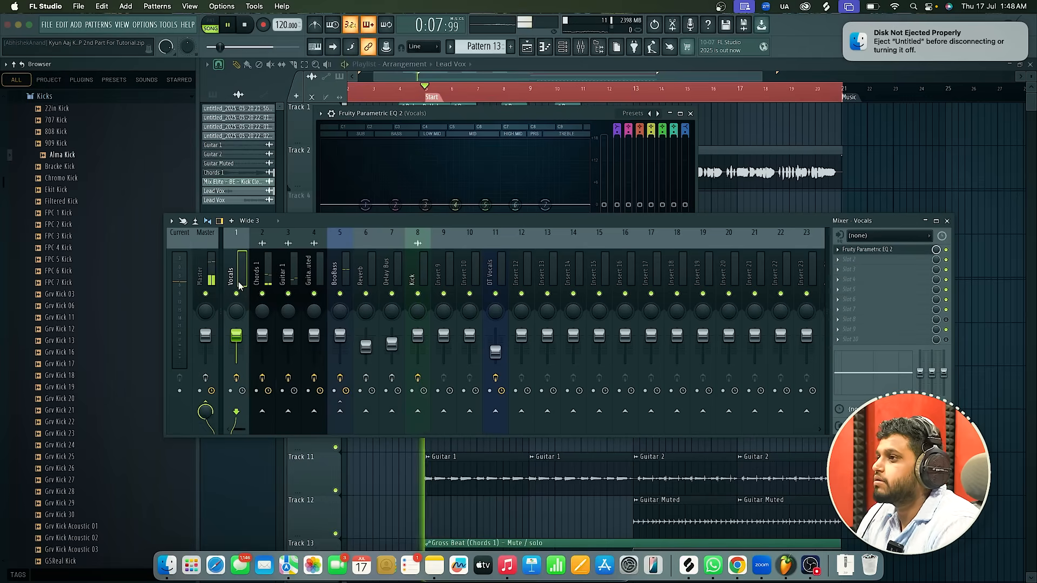
{"action": "key", "text": "space"}
Route the first Lead Vox clip on Track 2 to mixer track 1 (Vocals) and close its settings
{"action": "left_click", "coordinate": [468, 76]}
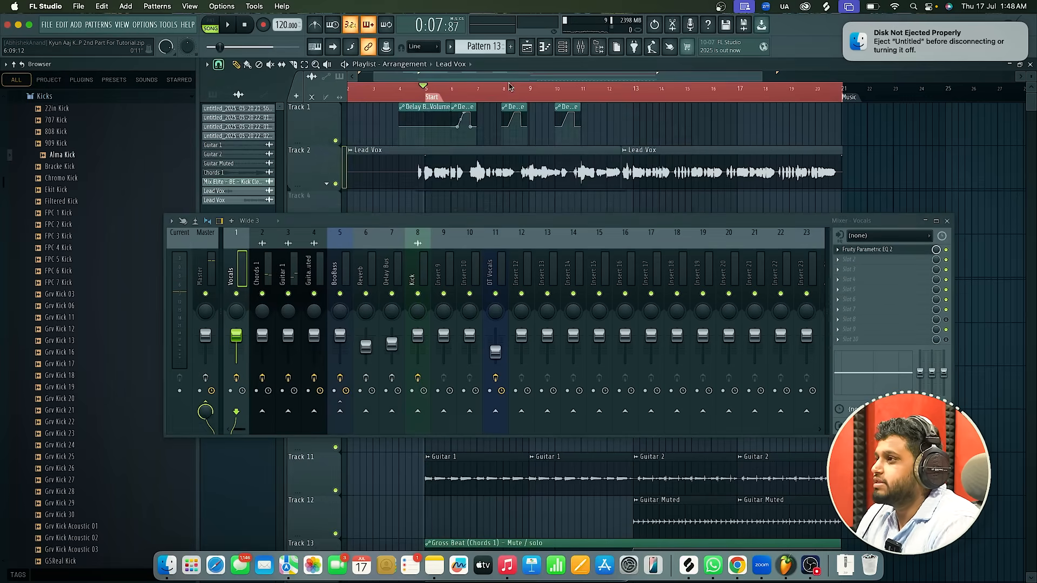
{"action": "double_click", "coordinate": [442, 157]}
{"action": "left_click_drag", "start_coordinate": [524, 149], "coordinate": [524, 144]}
{"action": "scroll", "coordinate": [524, 144], "scroll_direction": "up", "scroll_amount": 3}
{"action": "scroll", "coordinate": [534, 148], "scroll_direction": "down", "scroll_amount": 3}
{"action": "scroll", "coordinate": [534, 147], "scroll_direction": "down", "scroll_amount": 1}
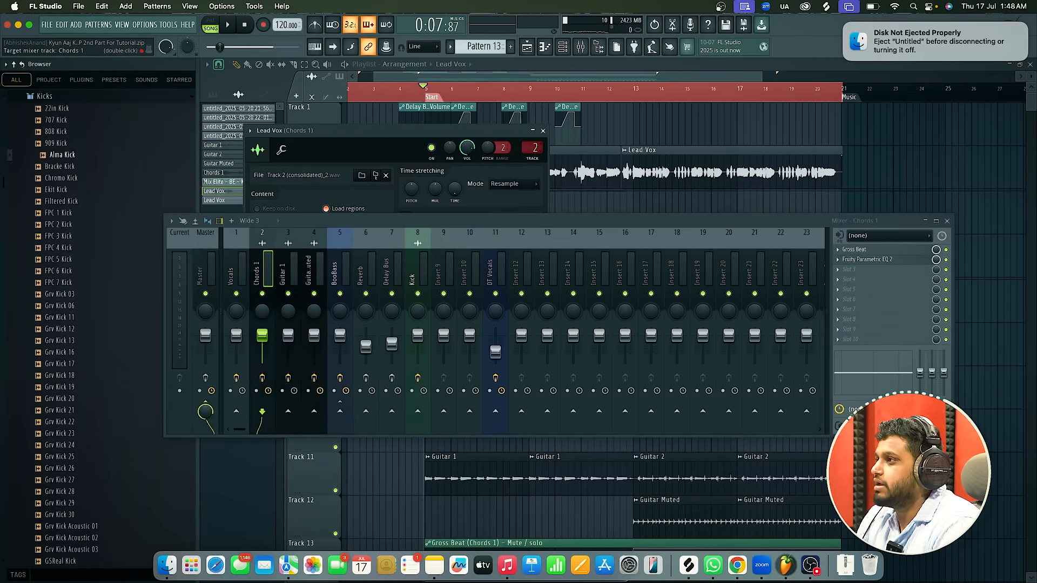
{"action": "scroll", "coordinate": [526, 145], "scroll_direction": "down", "scroll_amount": 1}
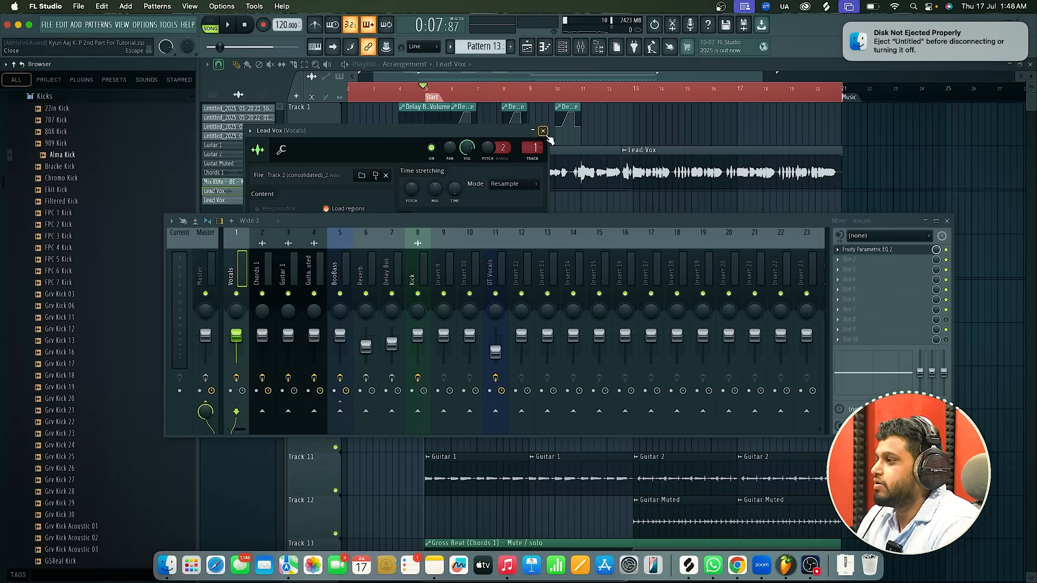
{"action": "left_click", "coordinate": [543, 131]}
Assign the second Lead Vox clip on Track 2 to mixer track 1 (Vocals) and close its settings
{"action": "double_click", "coordinate": [660, 174]}
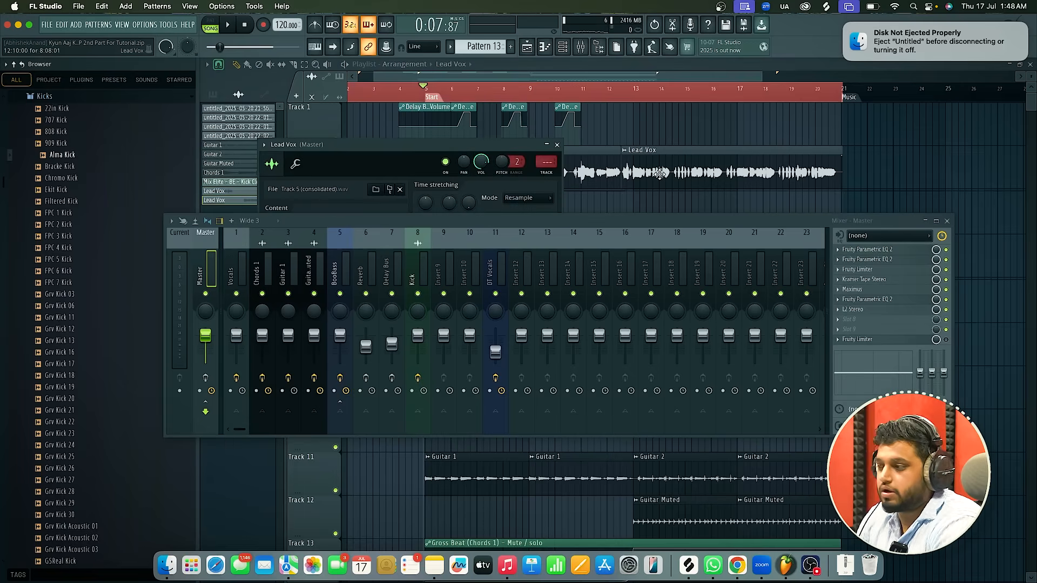
{"action": "left_click_drag", "start_coordinate": [547, 162], "coordinate": [546, 157]}
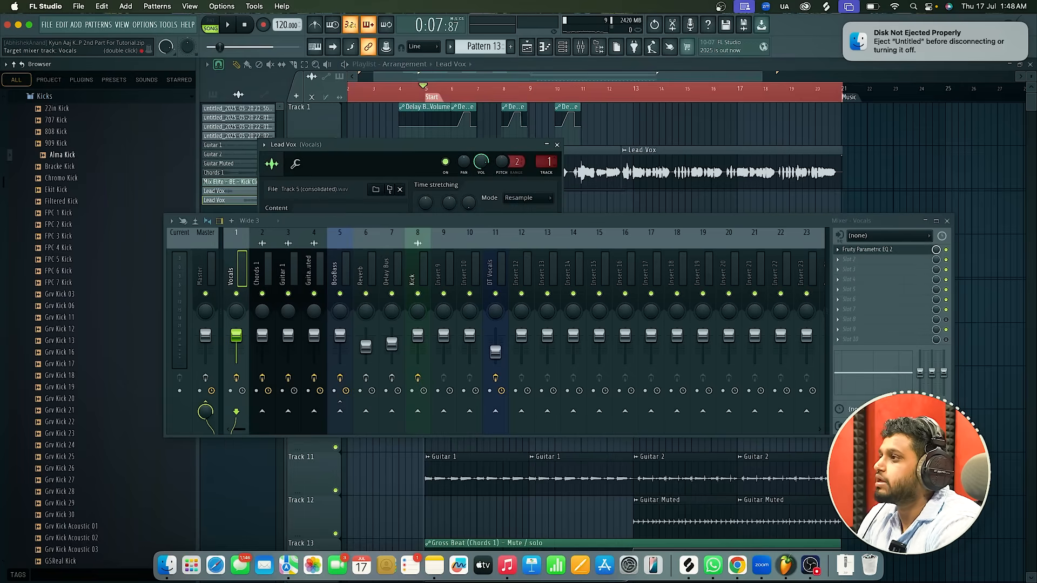
{"action": "left_click", "coordinate": [557, 144]}
Open the Vocals track's Fruity Parametric EQ 2 during playback and move the mixer below the EQ window
{"action": "key", "text": "space"}
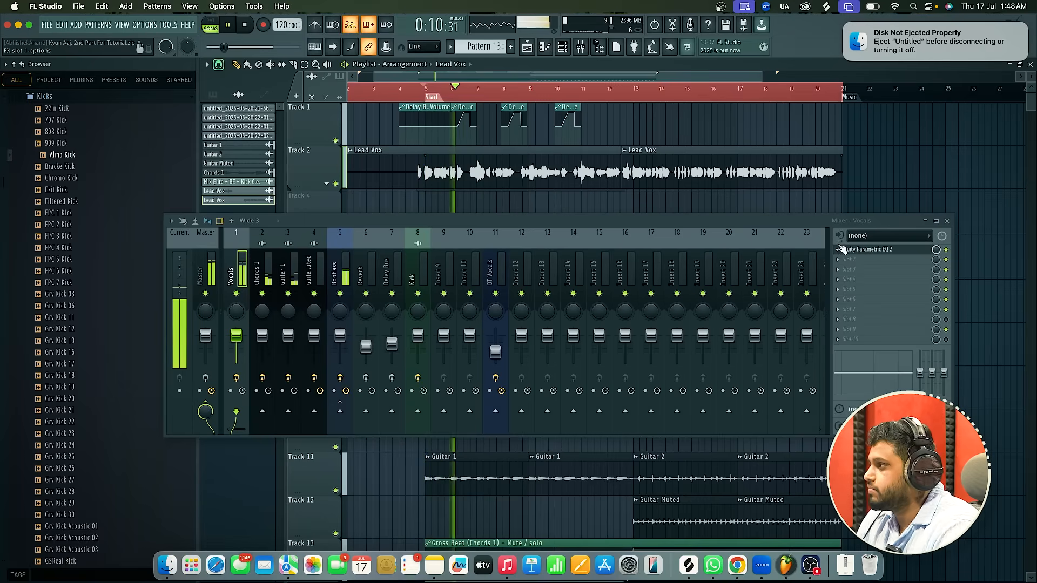
{"action": "left_click", "coordinate": [852, 249]}
{"action": "key", "text": "space"}
{"action": "left_click_drag", "start_coordinate": [942, 217], "coordinate": [925, 342]}
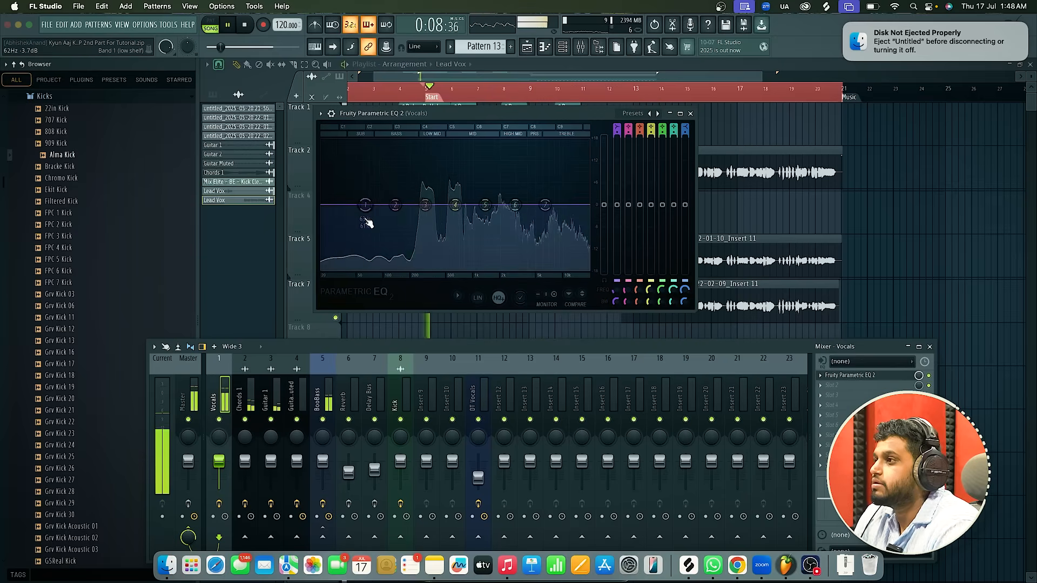
Set EQ band 7 to Low pass near the top of the spectrum and solo the Vocals mixer track
{"action": "right_click", "coordinate": [545, 205]}
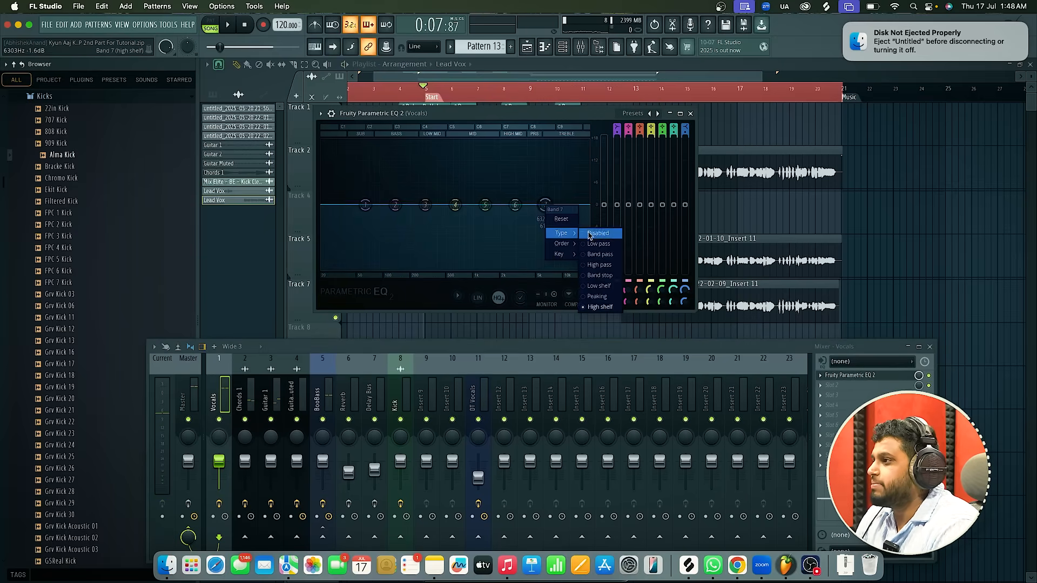
{"action": "left_click", "coordinate": [598, 302]}
{"action": "left_click_drag", "start_coordinate": [544, 206], "coordinate": [587, 205]}
{"action": "right_click", "coordinate": [219, 420]}
{"action": "right_click", "coordinate": [545, 207]}
{"action": "left_click", "coordinate": [594, 242]}
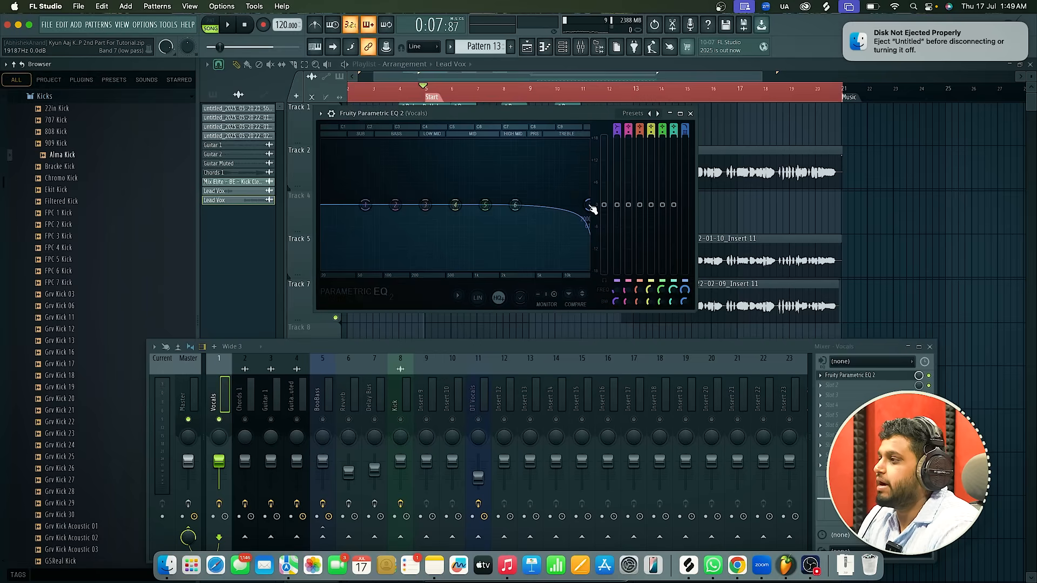
{"action": "mouse_move", "coordinate": [604, 236]}
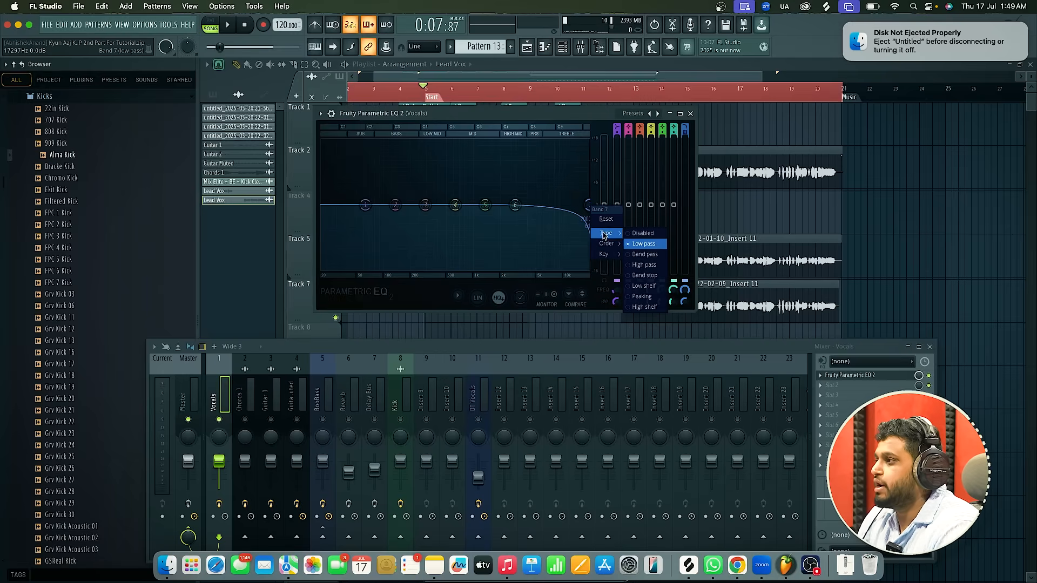
{"action": "left_click", "coordinate": [641, 244]}
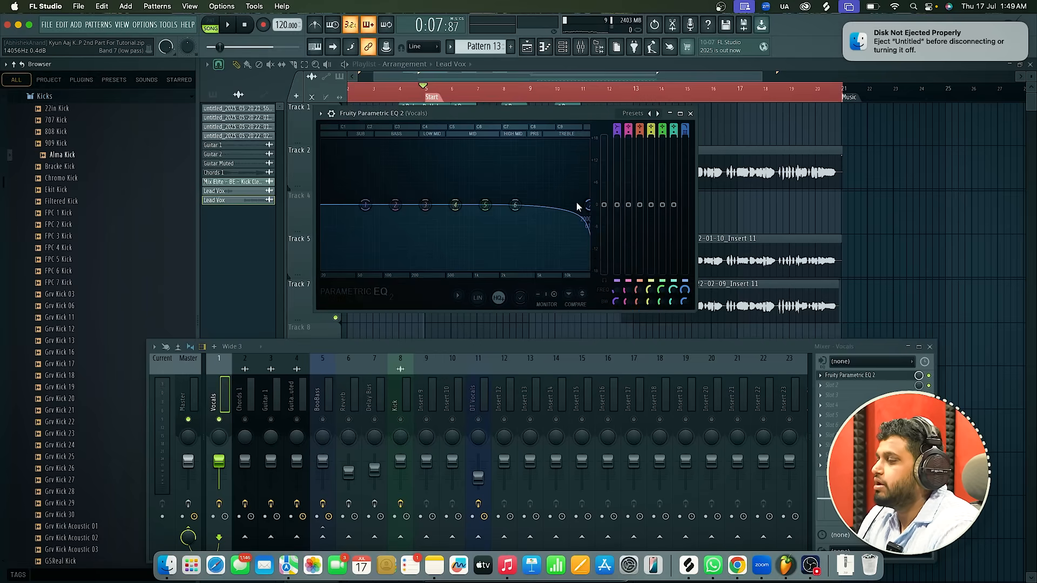
Sweep band 7's low-pass cutoff down to about 120 Hz and play the soloed vocal to hear its low end
{"action": "left_click_drag", "start_coordinate": [586, 205], "coordinate": [455, 205]}
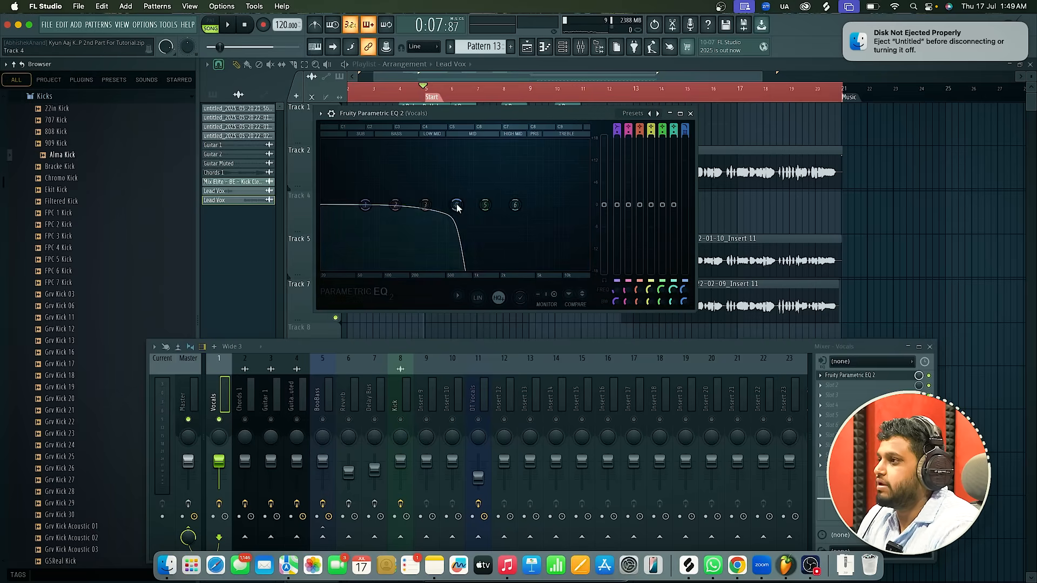
{"action": "mouse_move", "coordinate": [686, 290]}
{"action": "left_mouse_down"}
{"action": "mouse_move", "coordinate": [687, 302]}
{"action": "mouse_move", "coordinate": [686, 285]}
{"action": "left_mouse_up"}
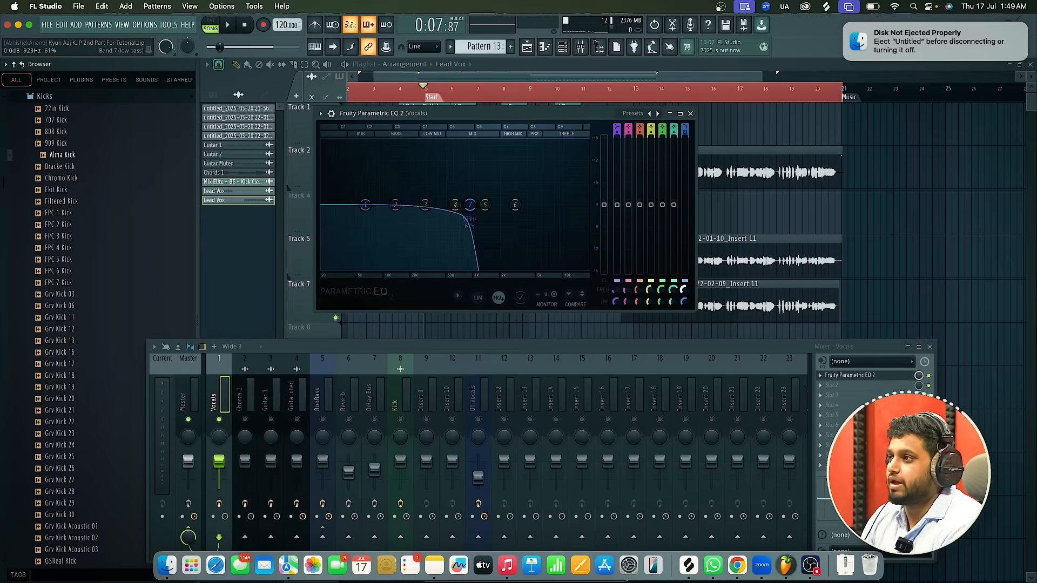
{"action": "left_click_drag", "start_coordinate": [686, 284], "coordinate": [687, 305]}
{"action": "key", "text": "space"}
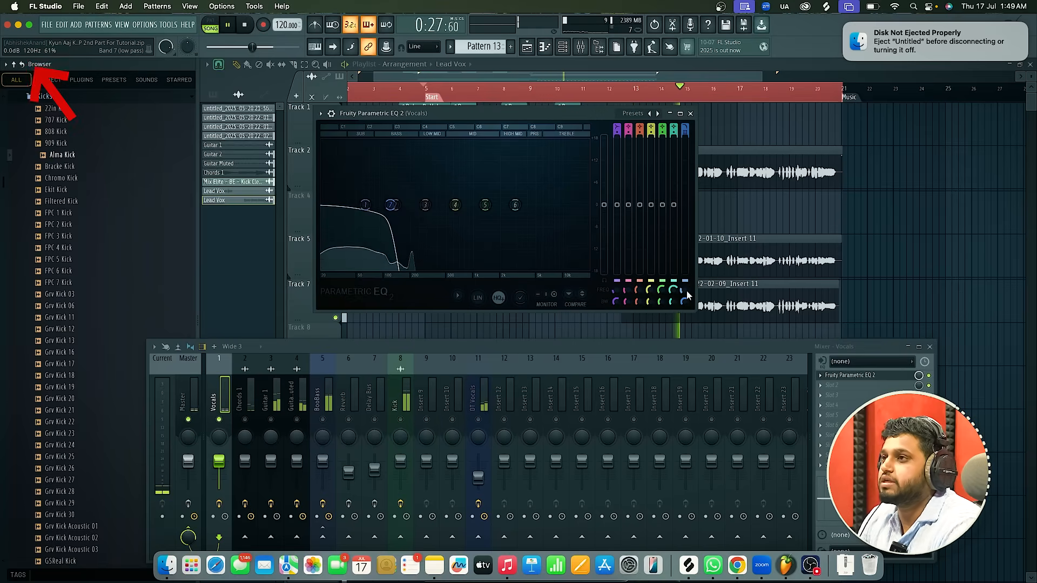
Reset the EQ to its Default preset and turn band 1 into a High pass filter placed next to band 2
{"action": "left_click", "coordinate": [657, 113]}
{"action": "key", "text": "space"}
{"action": "left_click", "coordinate": [683, 174]}
{"action": "right_click", "coordinate": [357, 207]}
{"action": "mouse_move", "coordinate": [381, 233]}
{"action": "left_click", "coordinate": [426, 255]}
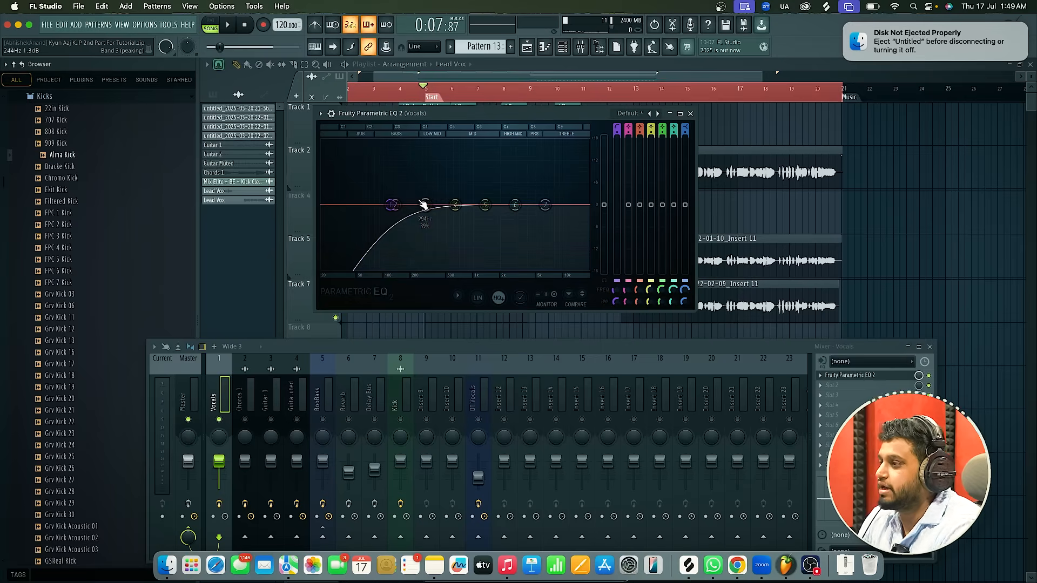
Listen to the high-passed vocal and take the Vocals mixer track out of solo
{"action": "key", "text": "space"}
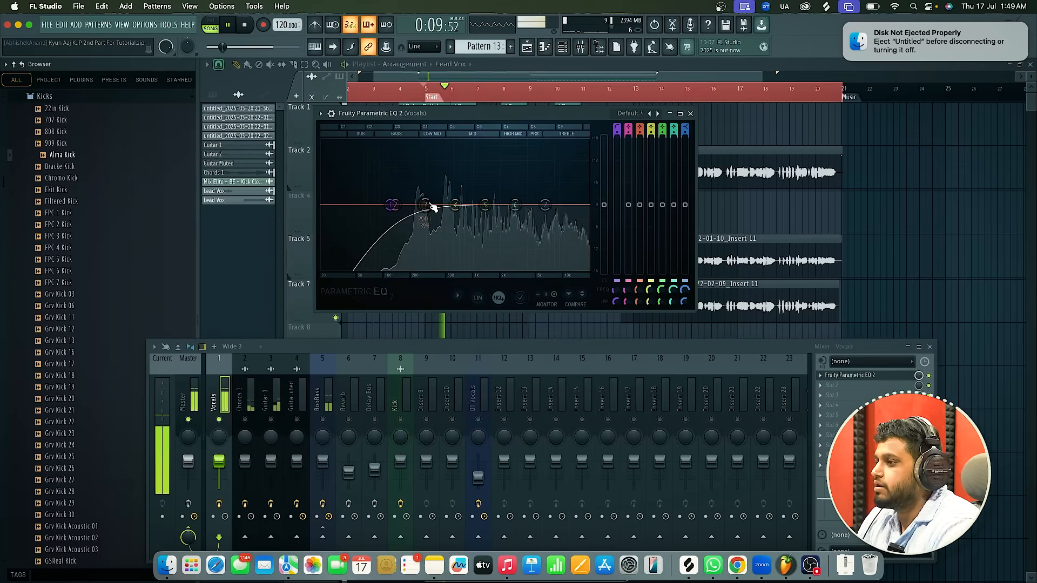
{"action": "key", "text": "space"}
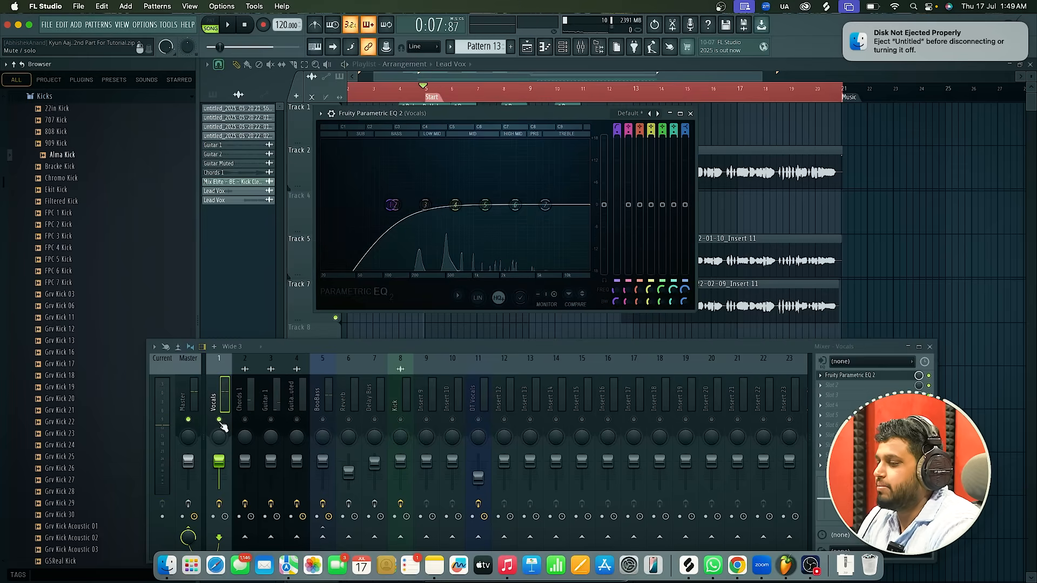
{"action": "right_click", "coordinate": [219, 420]}
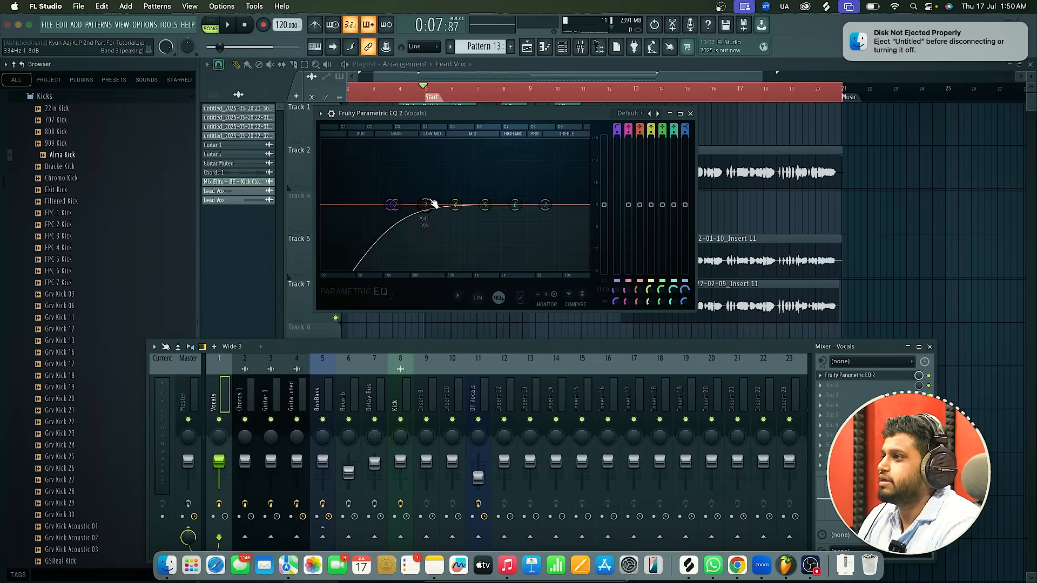
Boost EQ band 3 to 18 dB at about 291 Hz with 0% bandwidth while the song plays
{"action": "key", "text": "space"}
{"action": "left_click_drag", "start_coordinate": [425, 205], "coordinate": [425, 142]}
{"action": "key", "text": "space"}
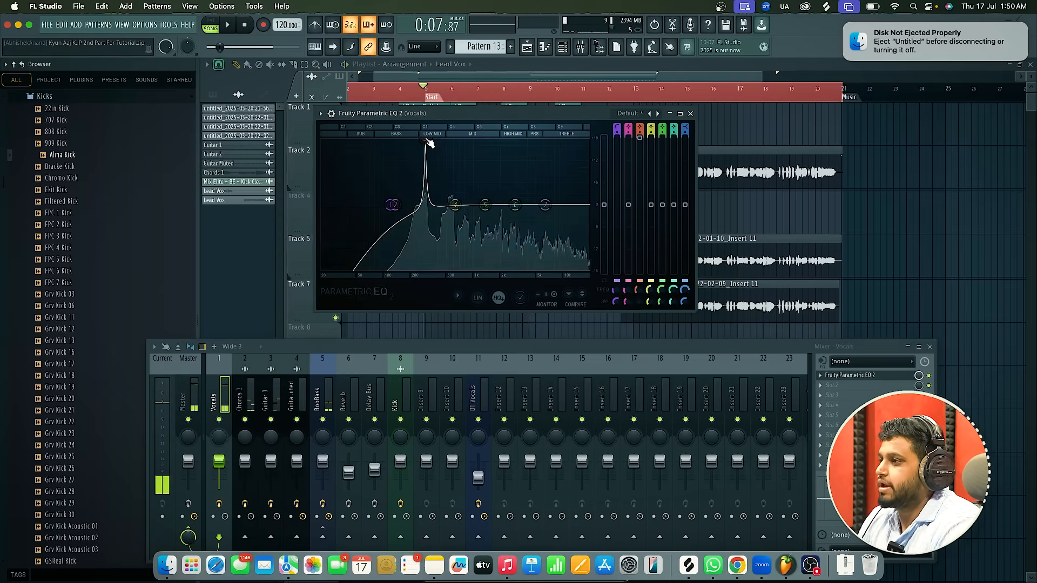
{"action": "right_click", "coordinate": [613, 213]}
{"action": "key", "text": "Escape"}
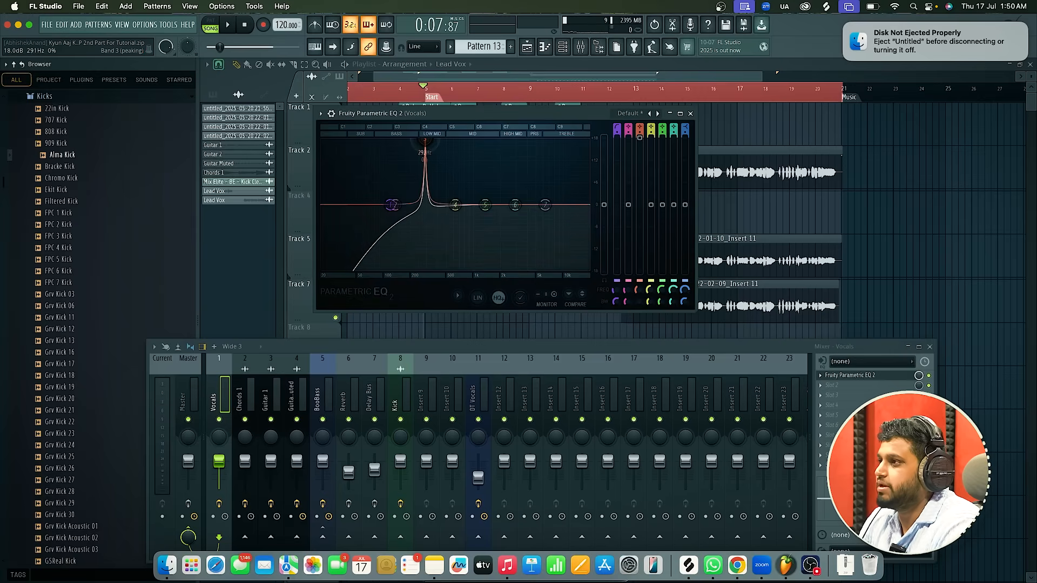
Sweep the boosted band 3 during playback, then cut it to about -2.8 dB at 286 Hz with 5% bandwidth
{"action": "key", "text": "space"}
{"action": "left_click_drag", "start_coordinate": [422, 141], "coordinate": [426, 141]}
{"action": "key", "text": "space"}
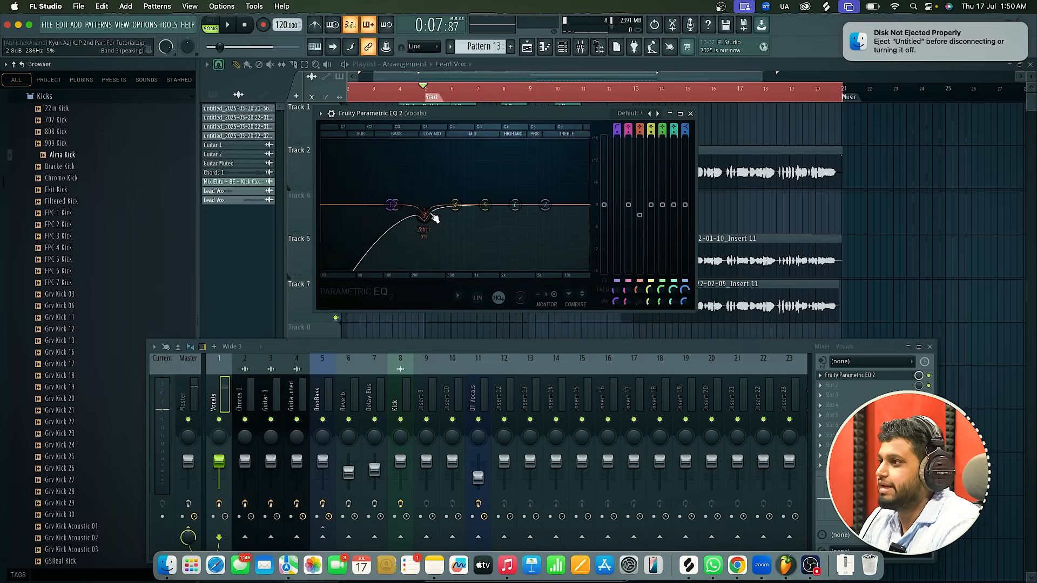
Boost EQ band 4 to 18 dB at about 478 Hz with 0% bandwidth while listening for resonance
{"action": "key", "text": "space"}
{"action": "left_click_drag", "start_coordinate": [455, 205], "coordinate": [444, 142]}
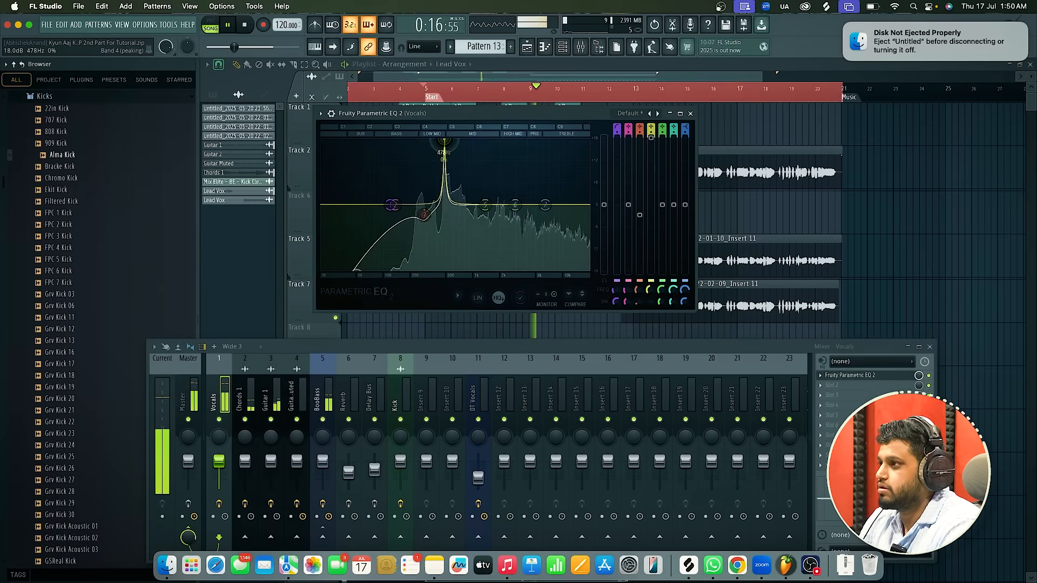
{"action": "key", "text": "space"}
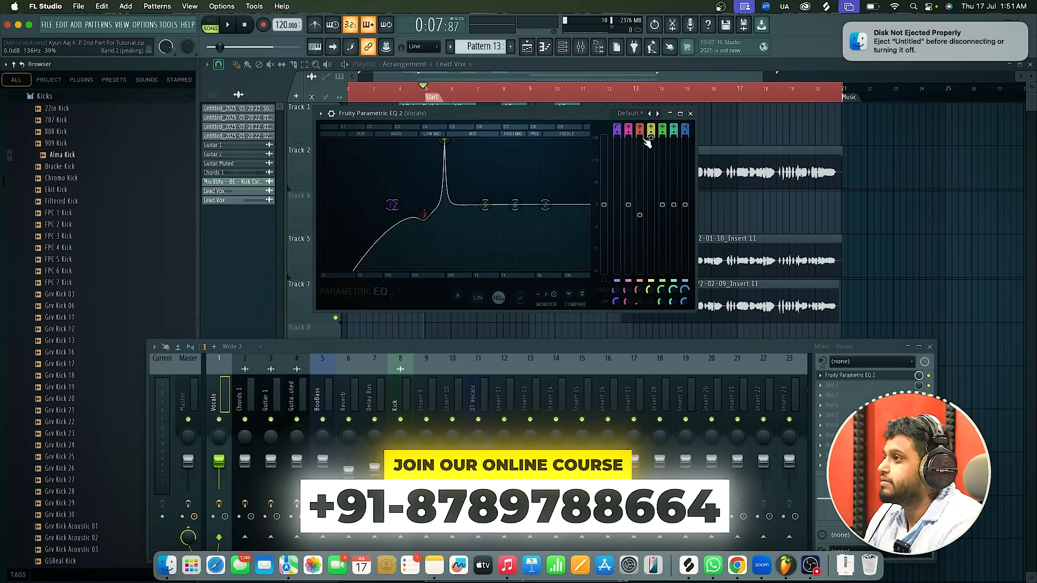
Recheck the boosted band 4 in playback and lower its gain to a slight cut level with band 3
{"action": "key", "text": "space"}
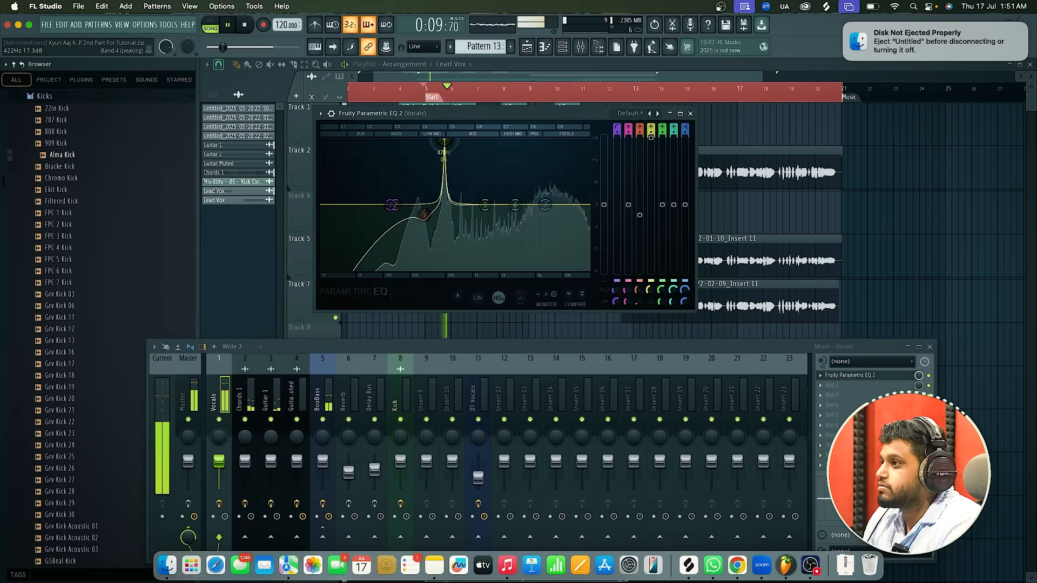
{"action": "key", "text": "space"}
{"action": "left_click_drag", "start_coordinate": [651, 135], "coordinate": [651, 221]}
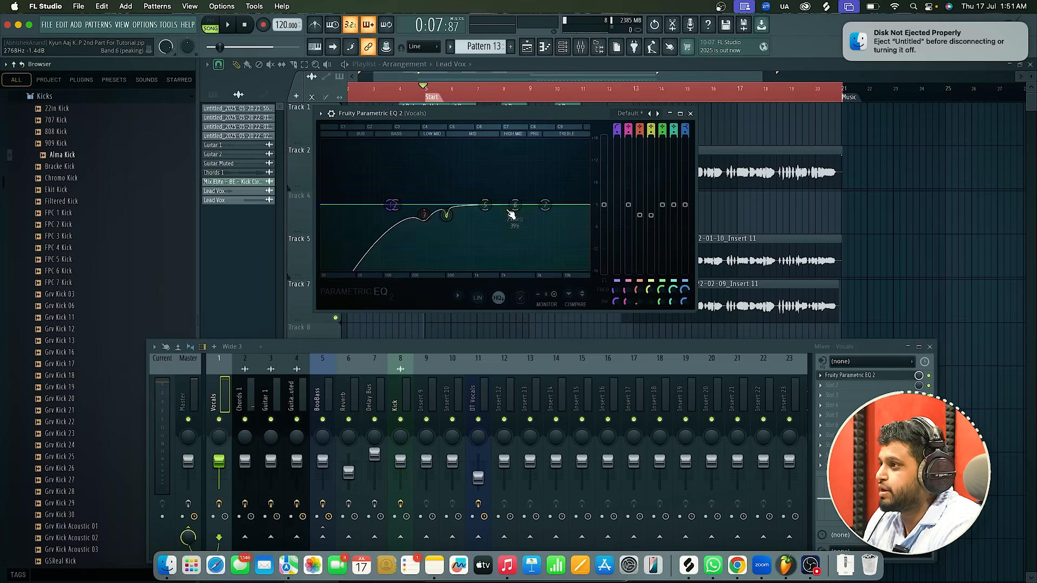
Boost EQ band 5 to 18 dB at about 692 Hz with 5% bandwidth while listening for resonance
{"action": "left_click_drag", "start_coordinate": [485, 205], "coordinate": [460, 142]}
{"action": "key", "text": "space"}
{"action": "key", "text": "space"}
{"action": "key", "text": "space"}
{"action": "left_click_drag", "start_coordinate": [460, 141], "coordinate": [459, 141]}
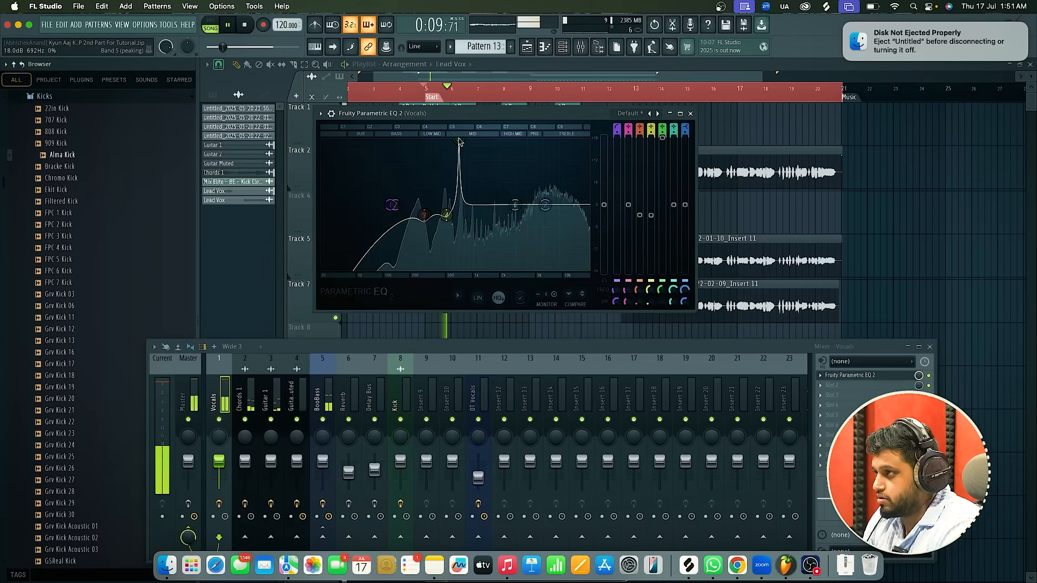
{"action": "scroll", "coordinate": [459, 142], "scroll_direction": "up", "scroll_amount": 3}
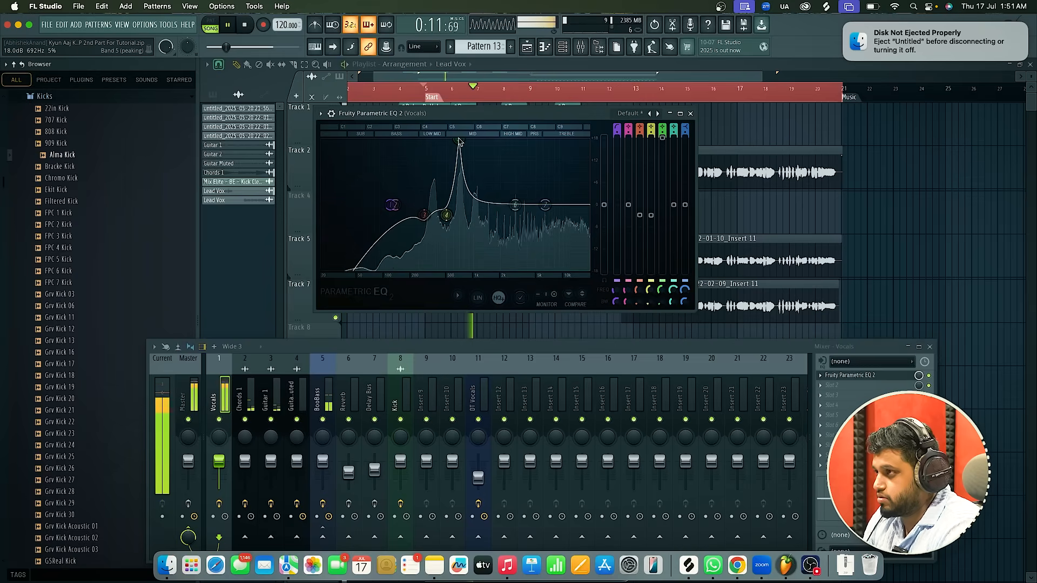
{"action": "left_click_drag", "start_coordinate": [459, 141], "coordinate": [459, 141]}
Lower band 5's gain to a slight cut close to the level of band 4 and replay the song
{"action": "key", "text": "space"}
{"action": "left_click_drag", "start_coordinate": [664, 139], "coordinate": [662, 187]}
{"action": "key", "text": "space"}
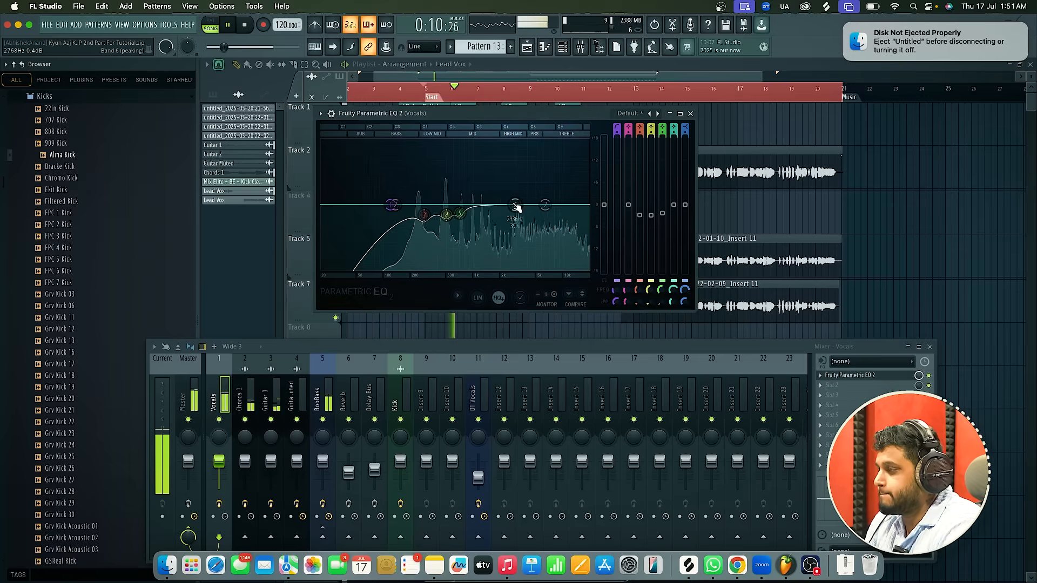
Boost the band 7 high shelf to about 8.1 dB at 10454 Hz during playback, and close the equalizer
{"action": "left_click_drag", "start_coordinate": [545, 205], "coordinate": [542, 181]}
{"action": "key", "text": "space"}
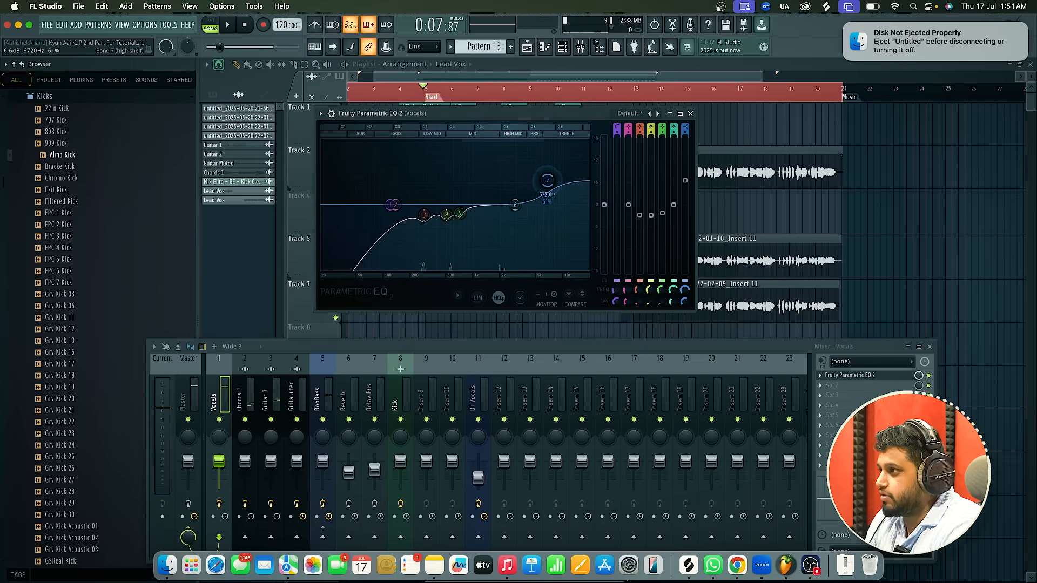
{"action": "key", "text": "space"}
{"action": "left_click_drag", "start_coordinate": [554, 177], "coordinate": [564, 174]}
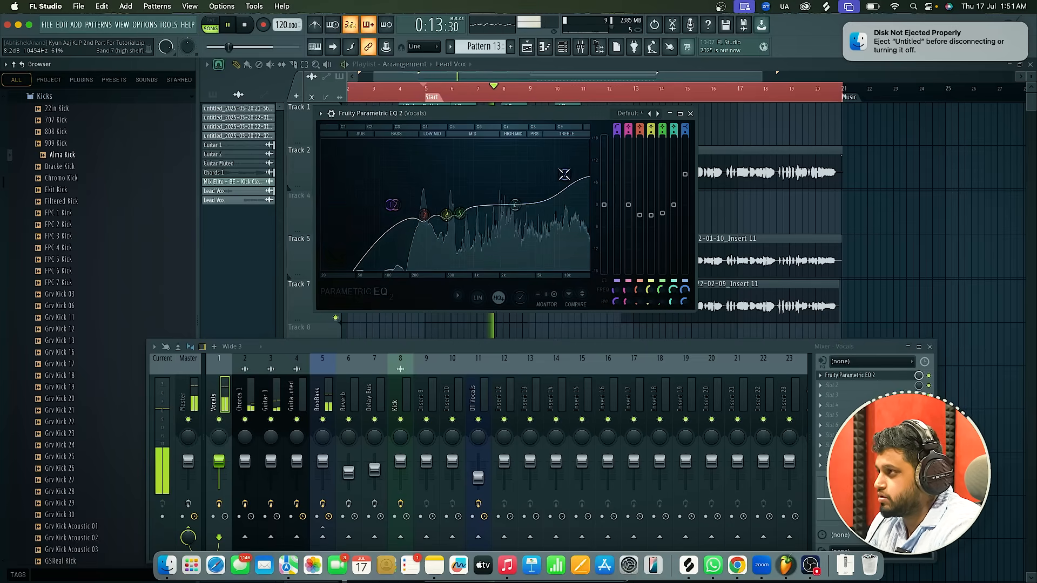
{"action": "key", "text": "space"}
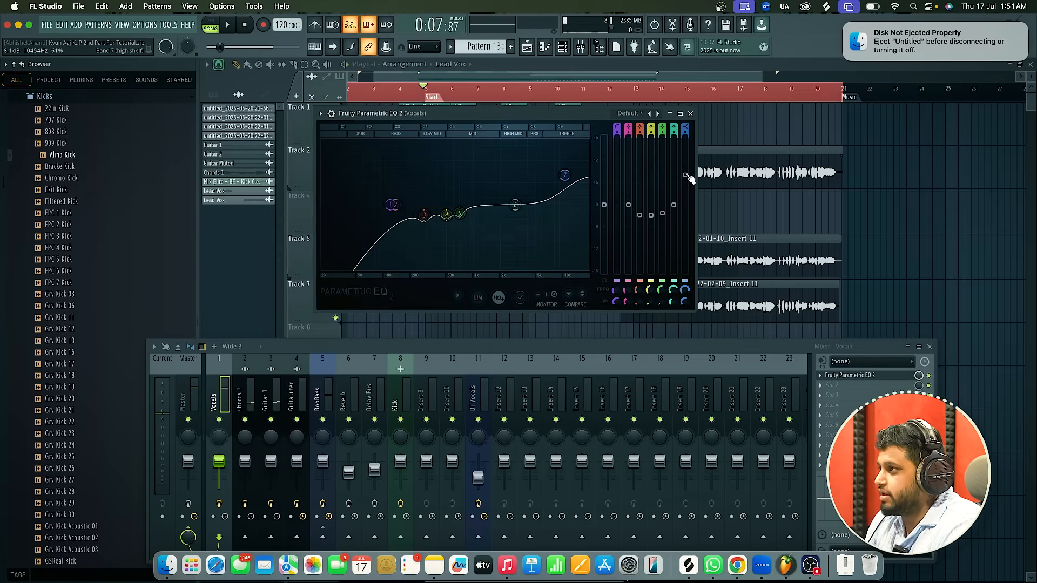
{"action": "left_click", "coordinate": [690, 113]}
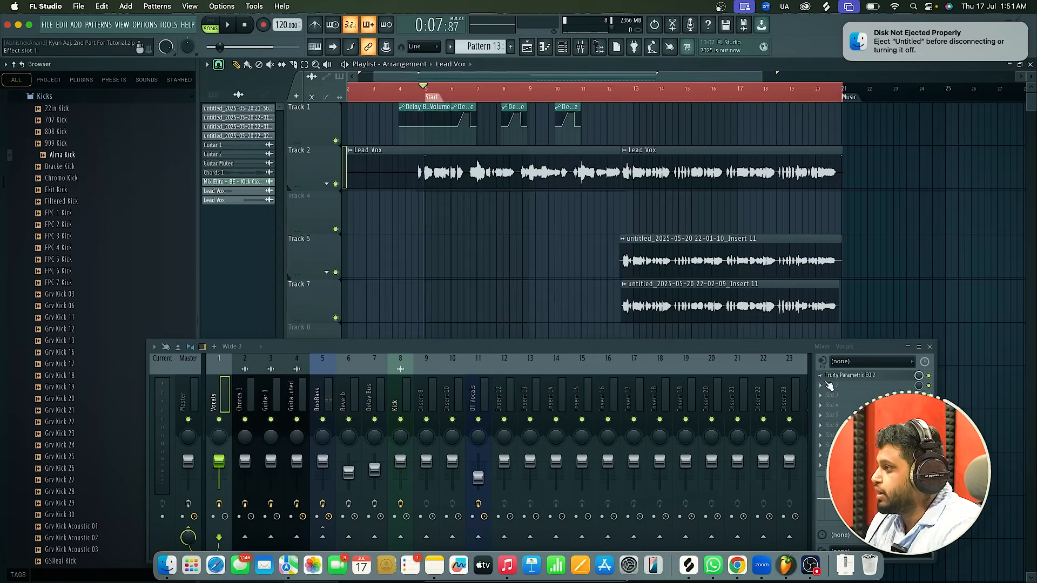
Add a second Fruity Parametric EQ 2 in effect slot 2 of the Vocals track and reposition its window
{"action": "left_click", "coordinate": [818, 375]}
{"action": "left_click", "coordinate": [682, 449]}
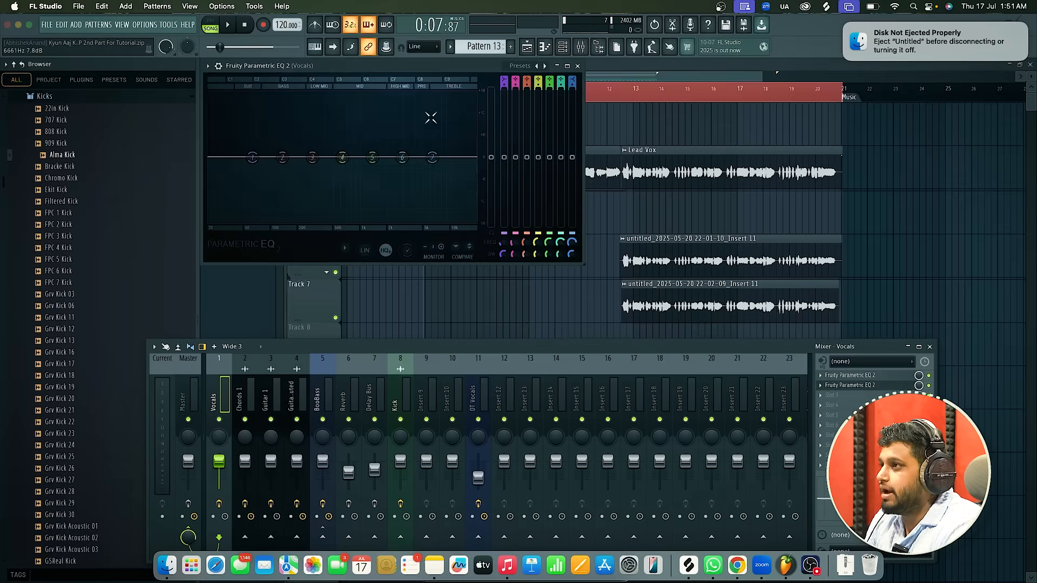
{"action": "left_click_drag", "start_coordinate": [408, 67], "coordinate": [601, 115]}
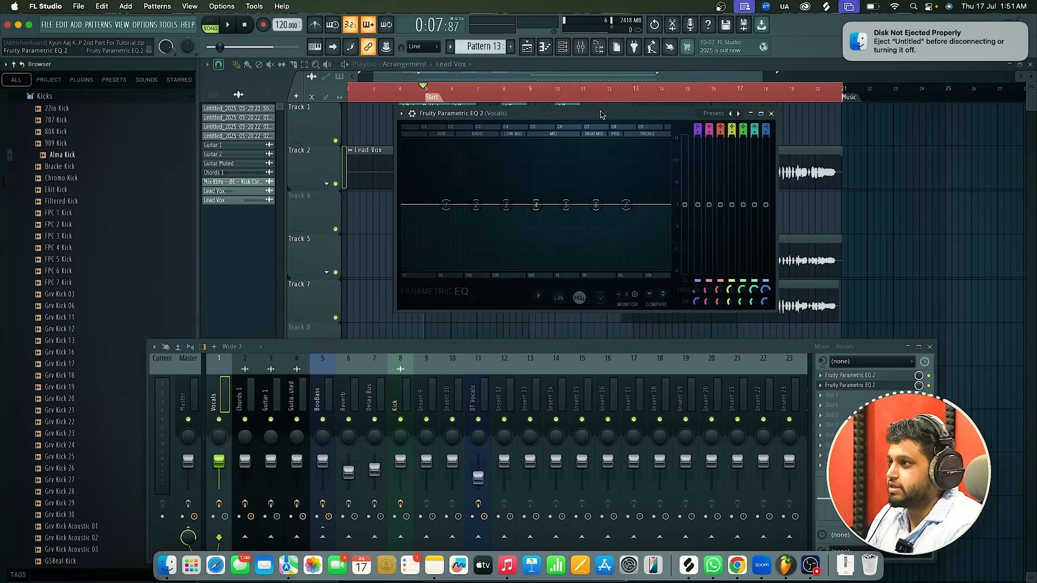
Change band 1 of the second EQ to a high-pass filter and raise its cutoff close to band 2 during playback
{"action": "right_click", "coordinate": [444, 206]}
{"action": "mouse_move", "coordinate": [460, 233]}
{"action": "left_click", "coordinate": [499, 255]}
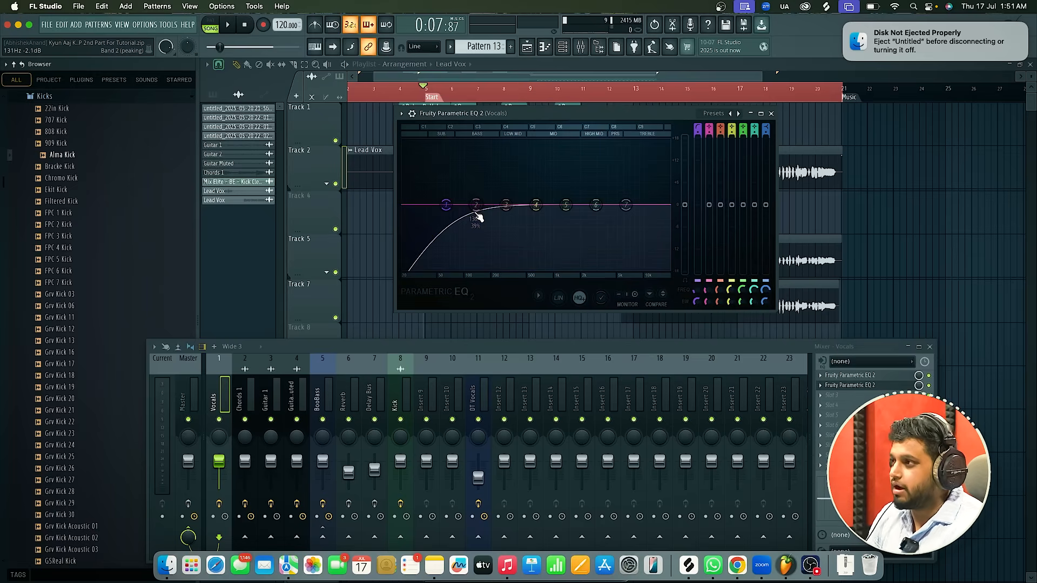
{"action": "key", "text": "space"}
{"action": "left_click_drag", "start_coordinate": [446, 205], "coordinate": [466, 206]}
{"action": "key", "text": "space"}
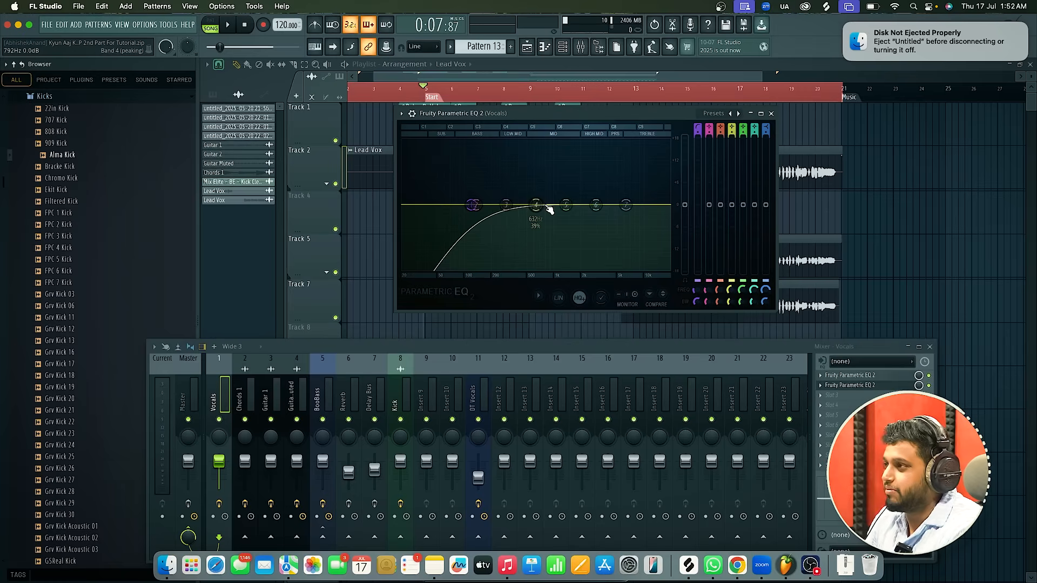
Try boosting band 4 to about 11.4 dB at 284 Hz while checking the vocals in playback
{"action": "key", "text": "space"}
{"action": "left_click_drag", "start_coordinate": [537, 206], "coordinate": [503, 185]}
{"action": "key", "text": "space"}
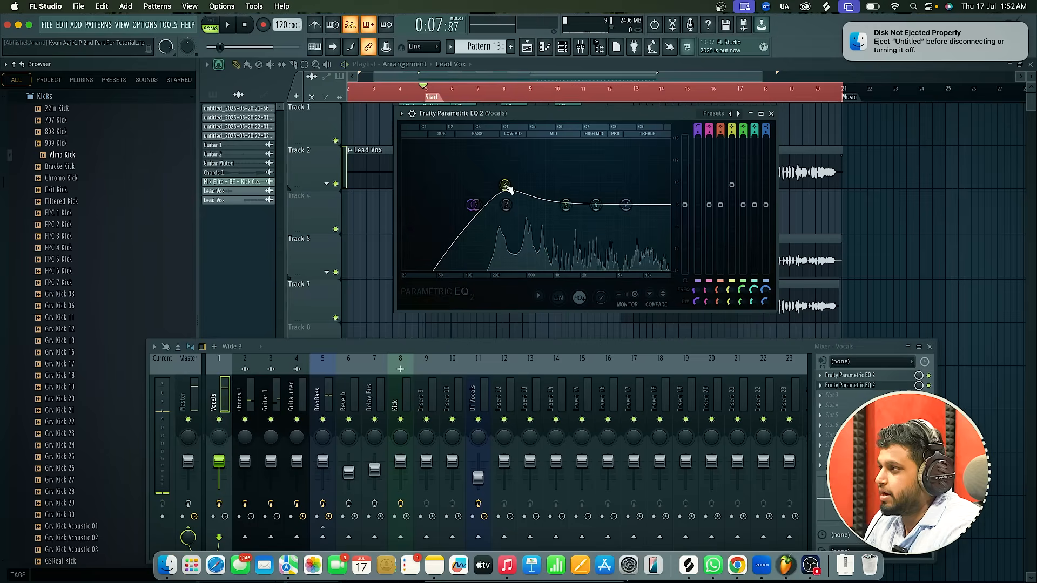
{"action": "left_click_drag", "start_coordinate": [731, 185], "coordinate": [731, 179]}
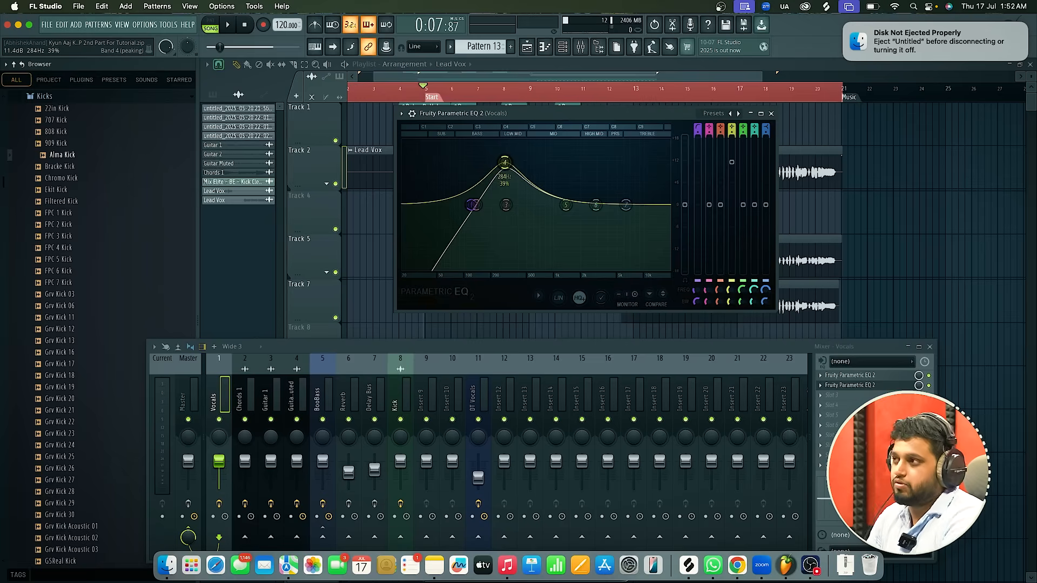
Try cutting band 4 to about -1.8 dB at 284 Hz and listen to the vocals
{"action": "left_click_drag", "start_coordinate": [731, 162], "coordinate": [731, 216]}
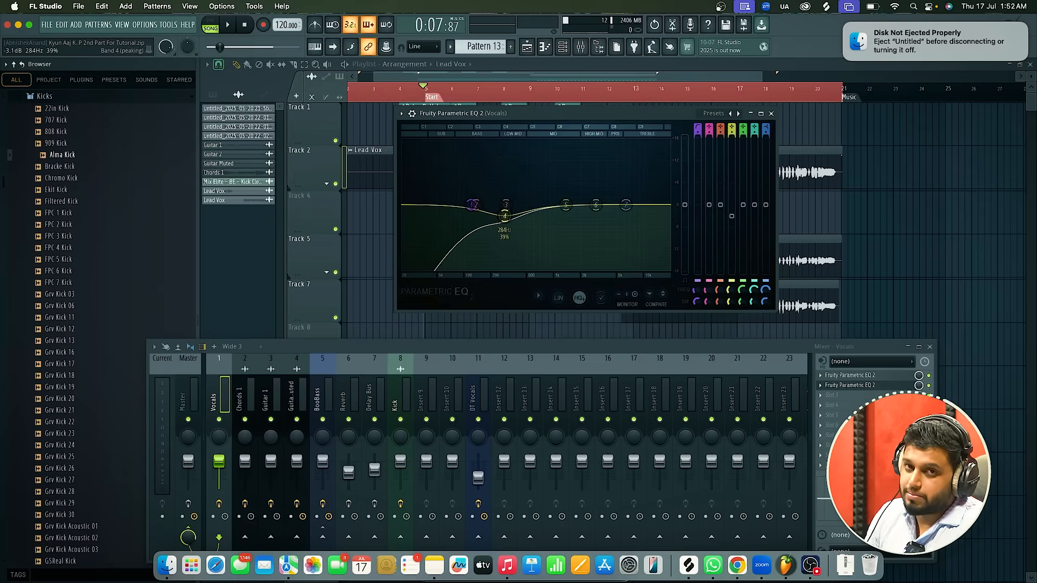
{"action": "left_click_drag", "start_coordinate": [731, 216], "coordinate": [731, 214]}
{"action": "key", "text": "space"}
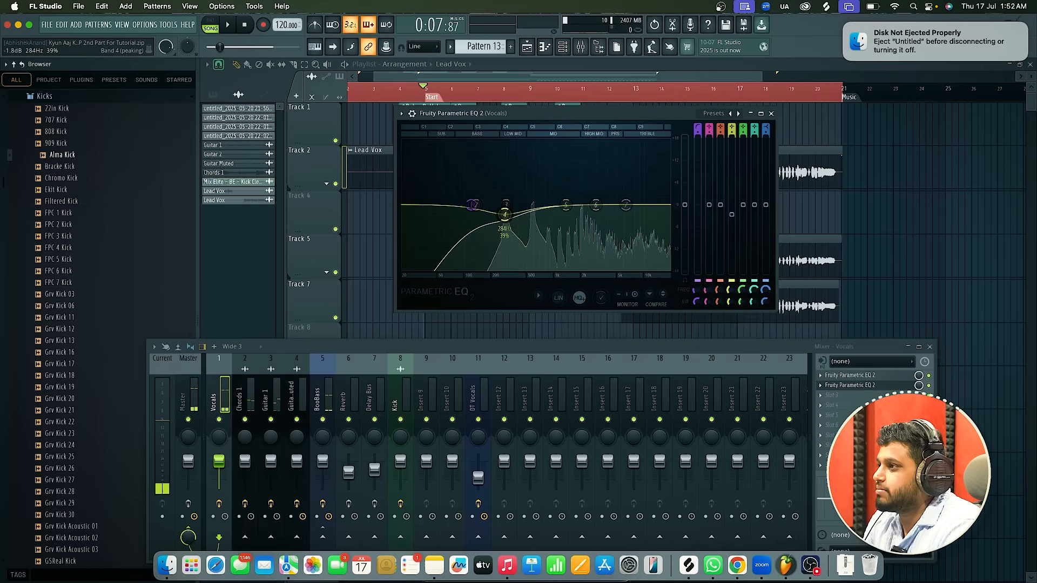
Move band 4 to about 2248 Hz and set its boost to about 3.2 dB during playback
{"action": "left_click_drag", "start_coordinate": [731, 214], "coordinate": [731, 197]}
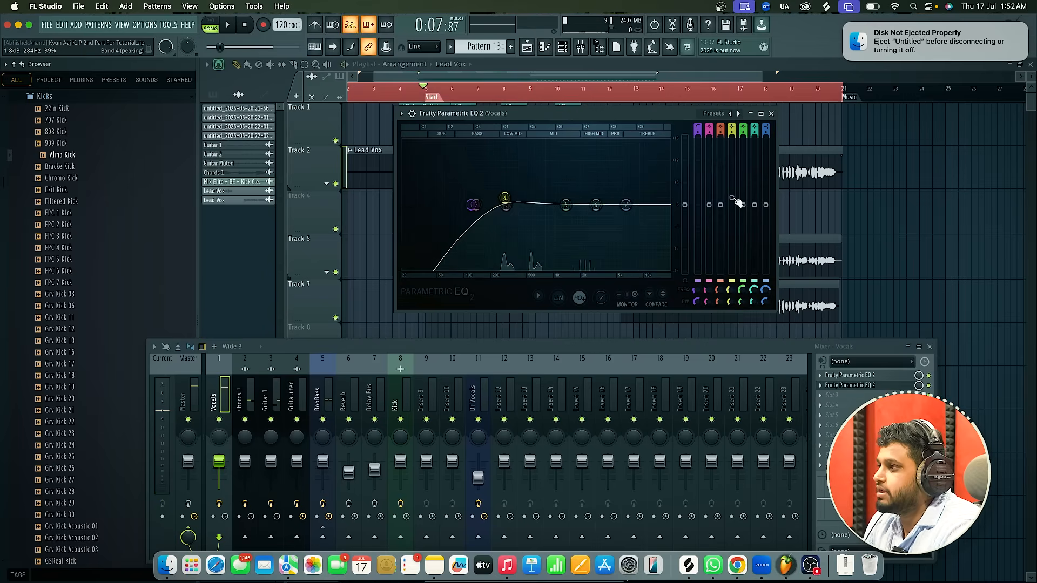
{"action": "left_click_drag", "start_coordinate": [505, 199], "coordinate": [585, 189]}
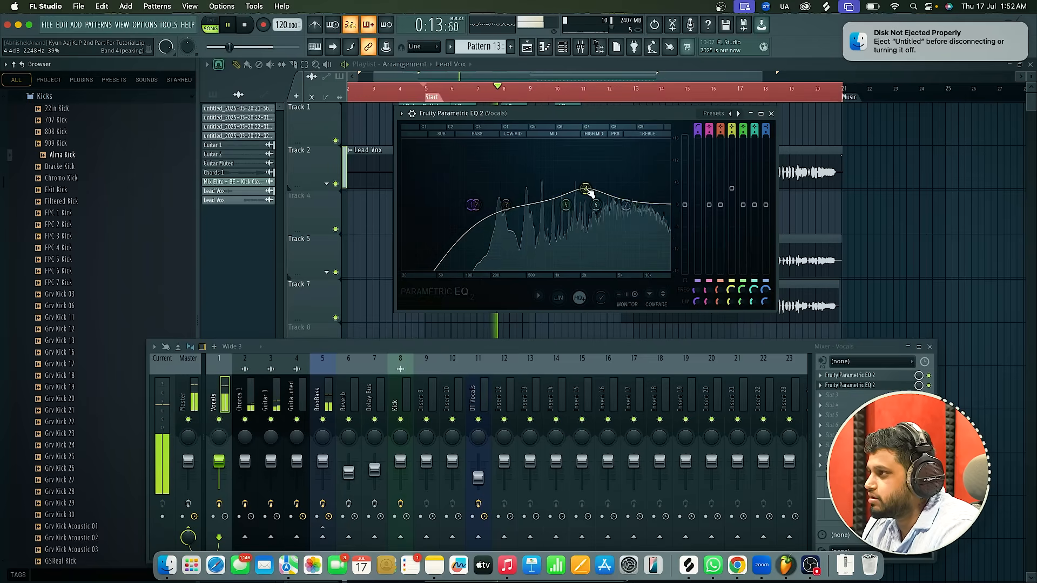
{"action": "left_click_drag", "start_coordinate": [731, 189], "coordinate": [732, 192]}
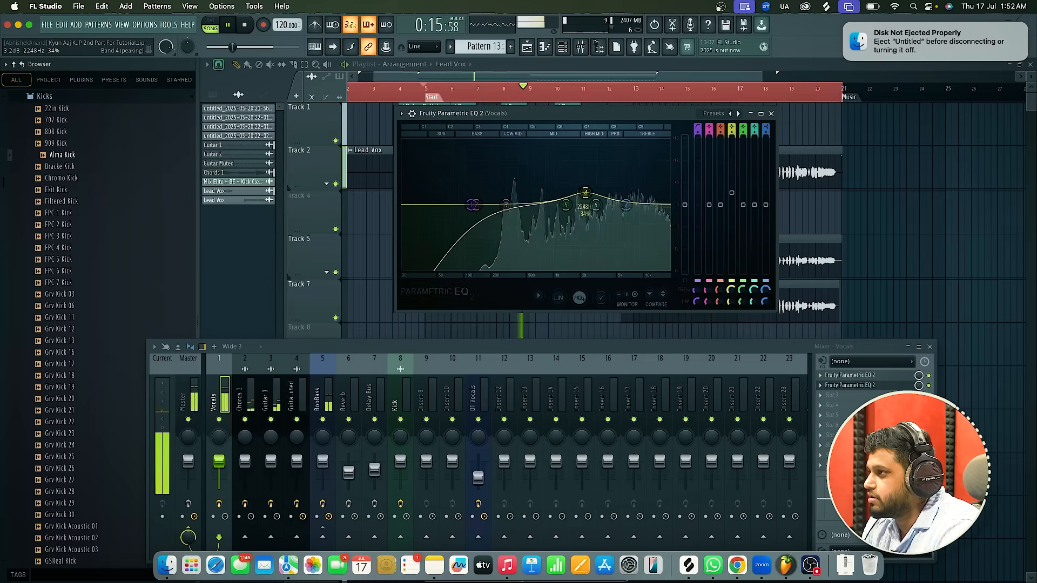
Raise the band 7 high shelf and place a moderately boosted band 6 below band 4 in frequency while the song plays
{"action": "left_click_drag", "start_coordinate": [643, 186], "coordinate": [562, 190]}
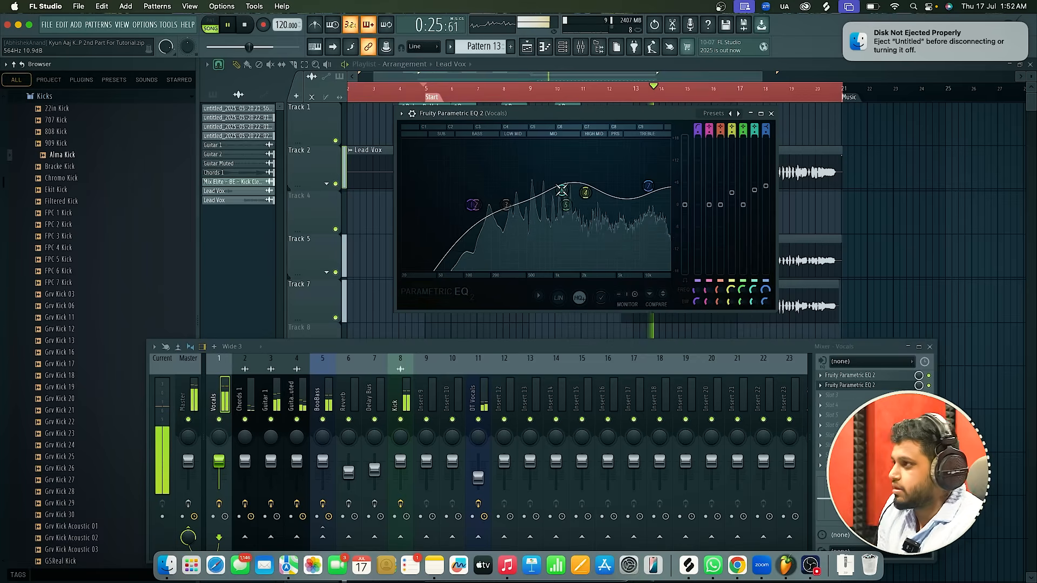
{"action": "left_click_drag", "start_coordinate": [562, 190], "coordinate": [541, 195]}
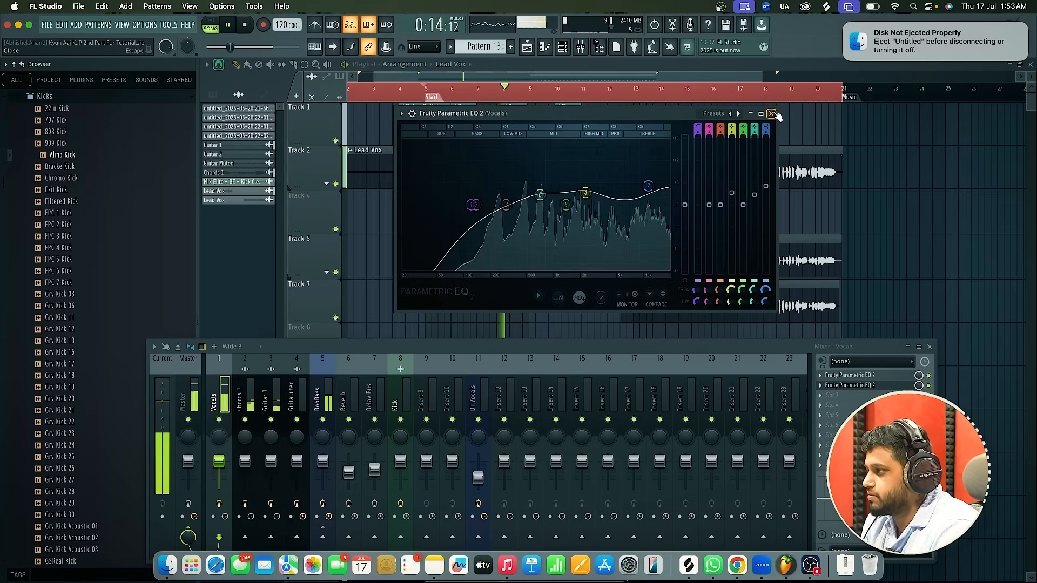
{"action": "key", "text": "space"}
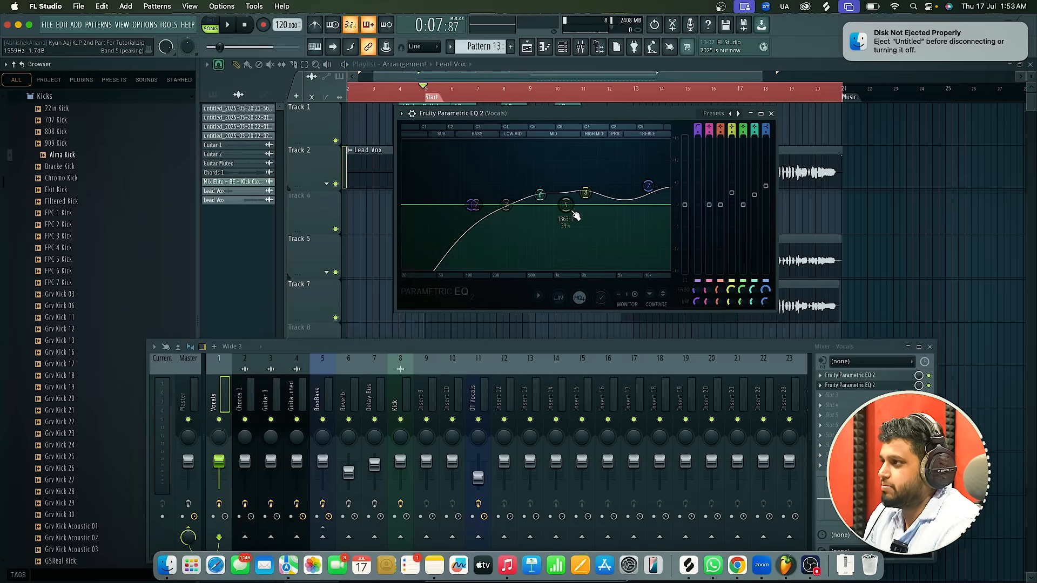
Try boosting band 5 to about 8.4 dB at 1317 Hz with 15% bandwidth
{"action": "left_click_drag", "start_coordinate": [566, 183], "coordinate": [568, 178]}
{"action": "scroll", "coordinate": [569, 182], "scroll_direction": "up", "scroll_amount": 3}
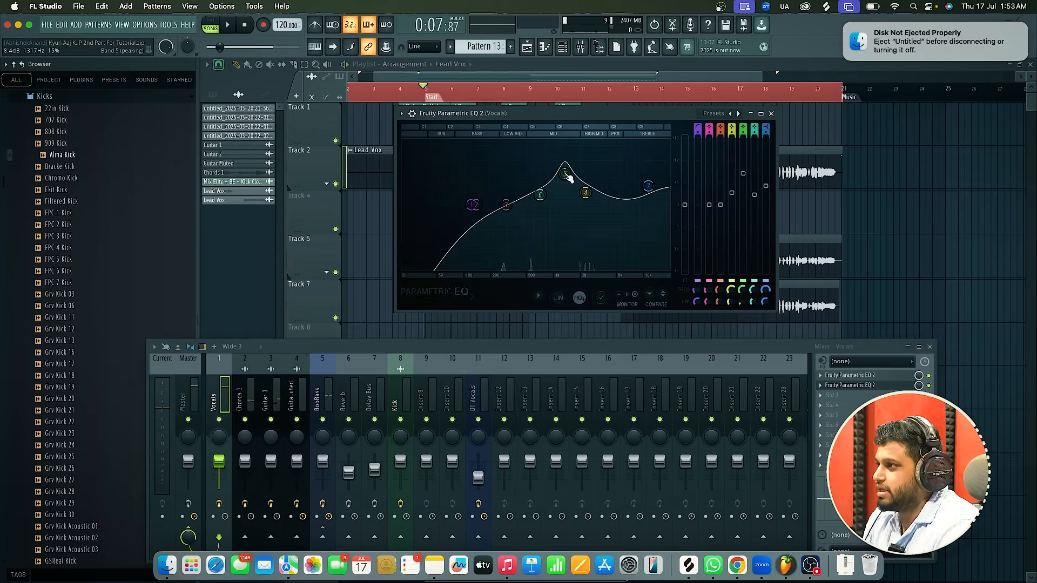
{"action": "key", "text": "space"}
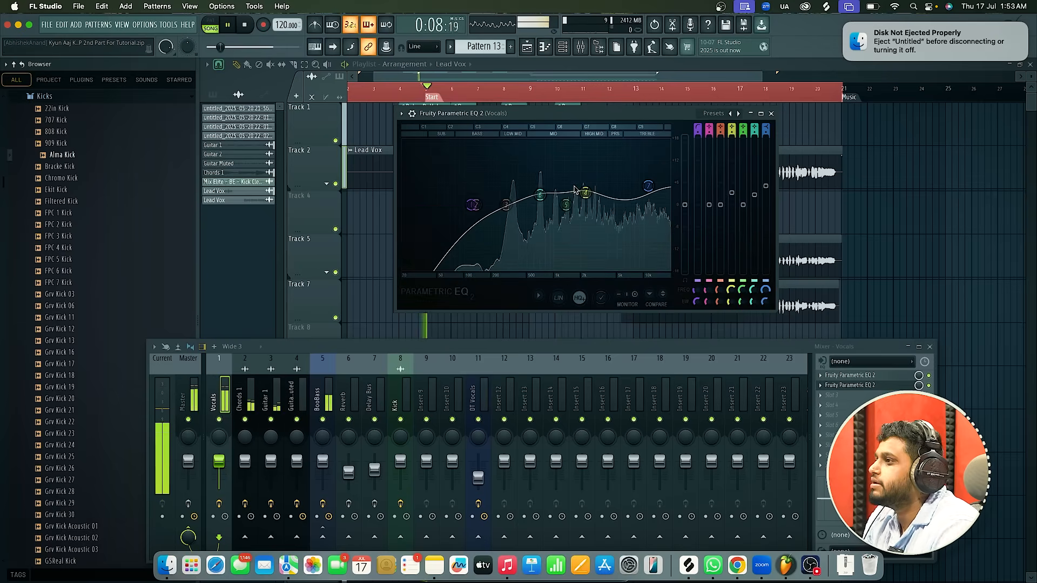
Close the second equalizer and move the mixer higher over the playlist while listening to the equalized vocals
{"action": "left_click", "coordinate": [771, 114]}
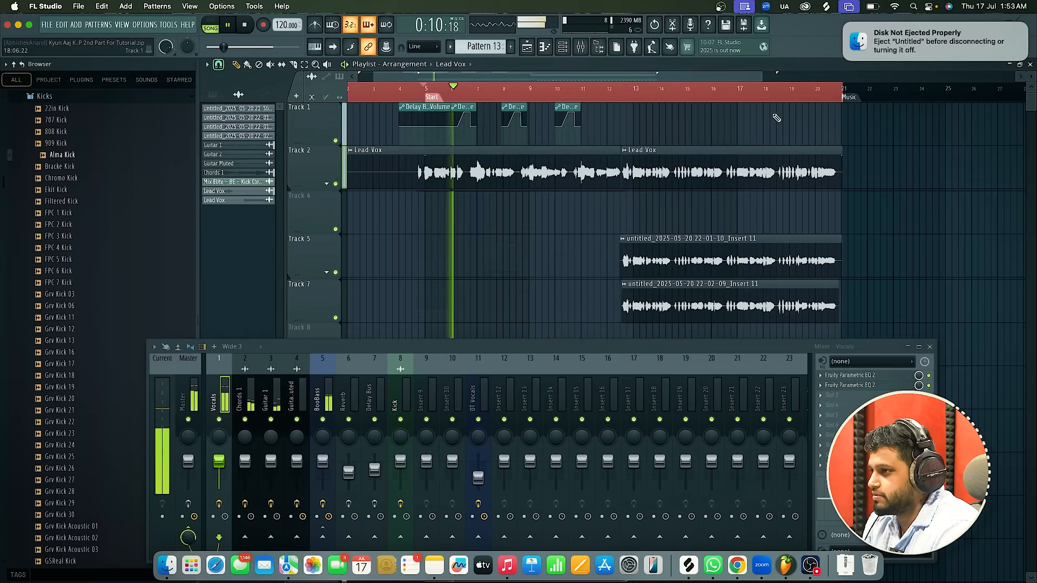
{"action": "left_click_drag", "start_coordinate": [631, 348], "coordinate": [630, 230]}
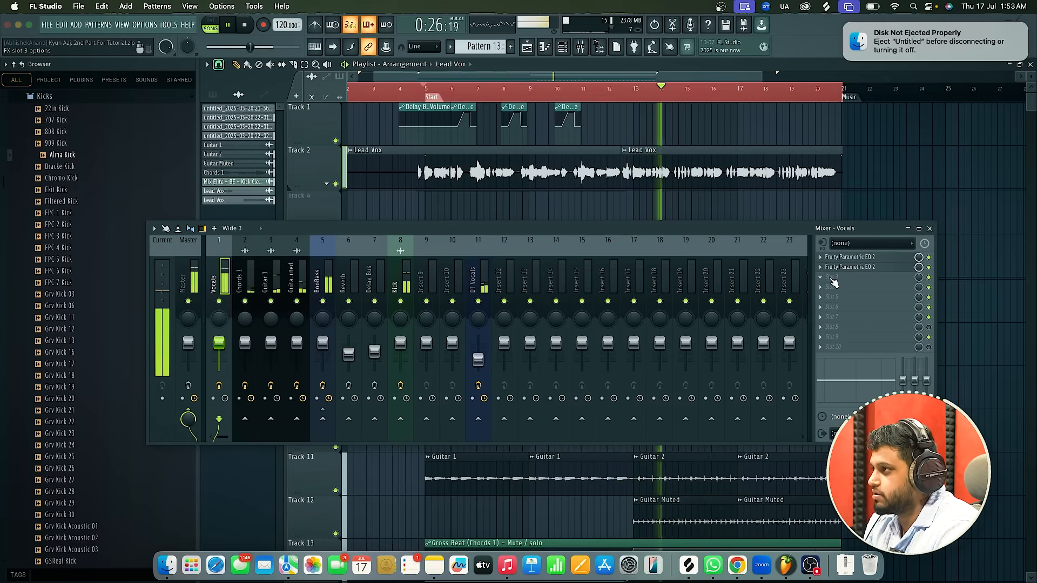
{"action": "key", "text": "space"}
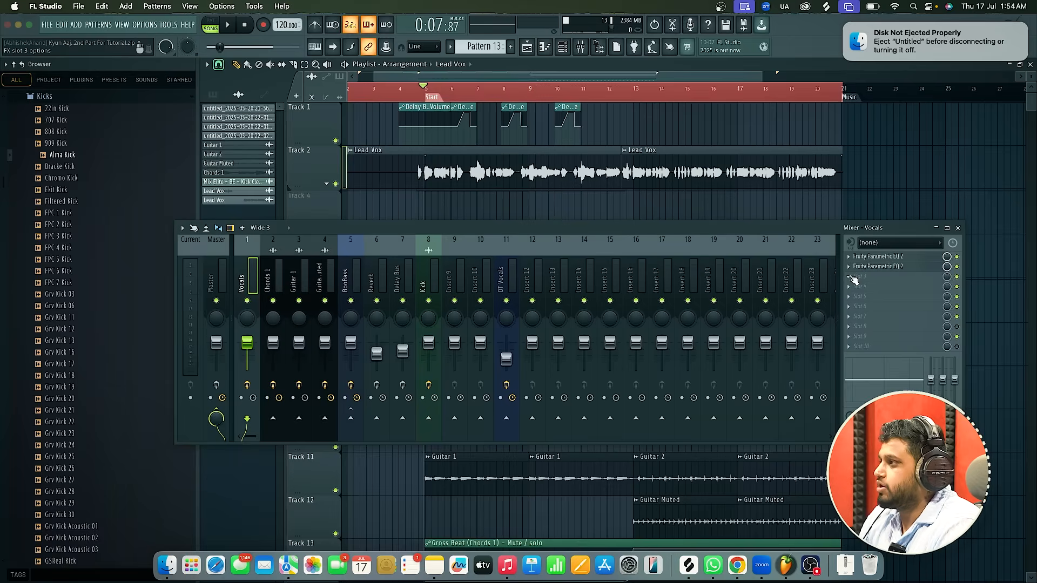
Search the effect plugins for "limiter" and load Fruity Limiter in slot 3 of the Vocals track
{"action": "left_click", "coordinate": [853, 279]}
{"action": "left_click", "coordinate": [727, 33]}
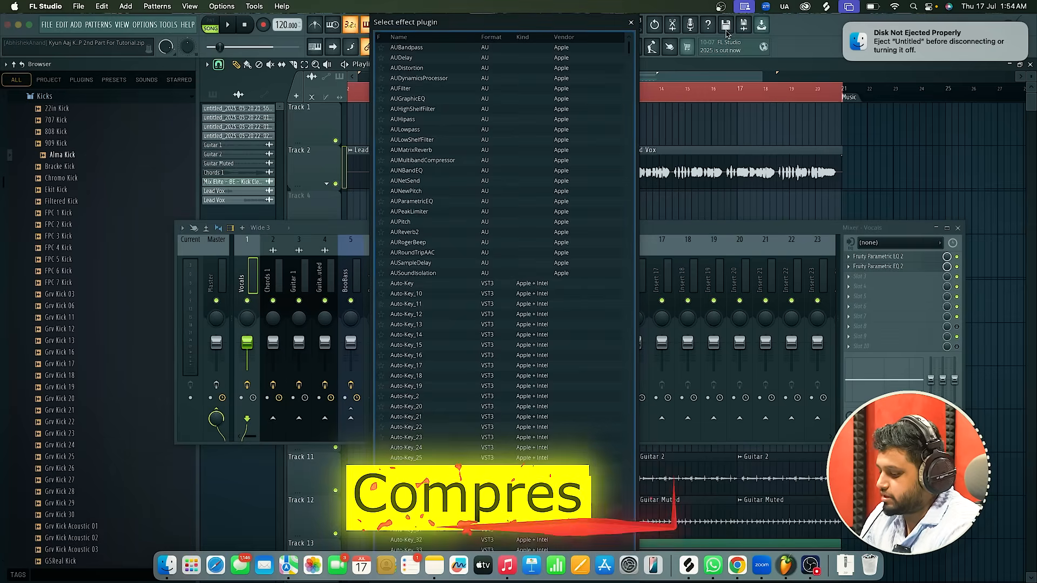
{"action": "type", "text": "limiter"}
{"action": "double_click", "coordinate": [530, 60]}
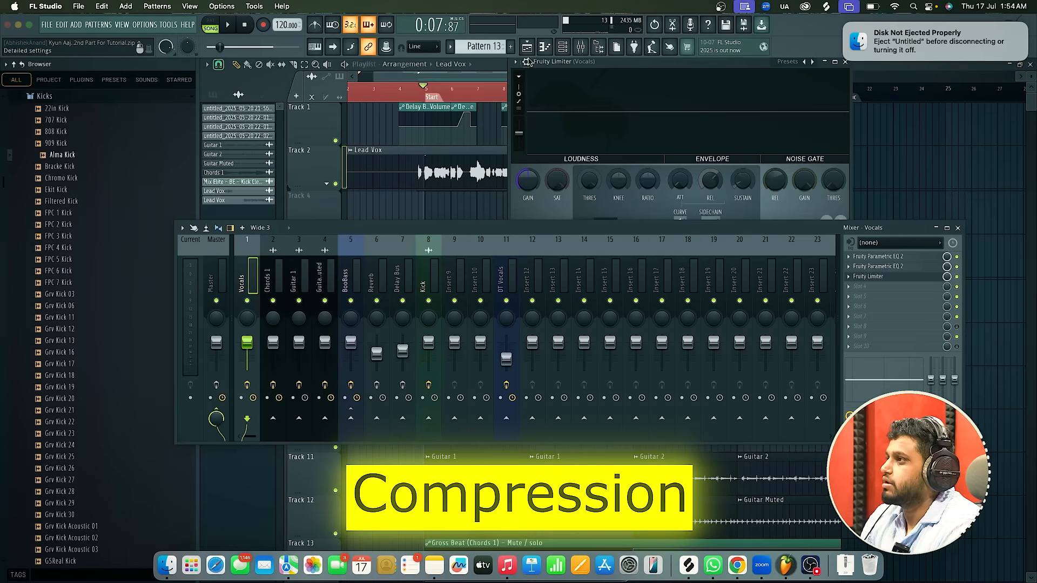
Switch Fruity Limiter to compressor mode and arrange its window and the mixer so both are fully visible
{"action": "left_click_drag", "start_coordinate": [552, 233], "coordinate": [552, 283]}
{"action": "left_click", "coordinate": [559, 111]}
{"action": "left_click_drag", "start_coordinate": [588, 64], "coordinate": [532, 74]}
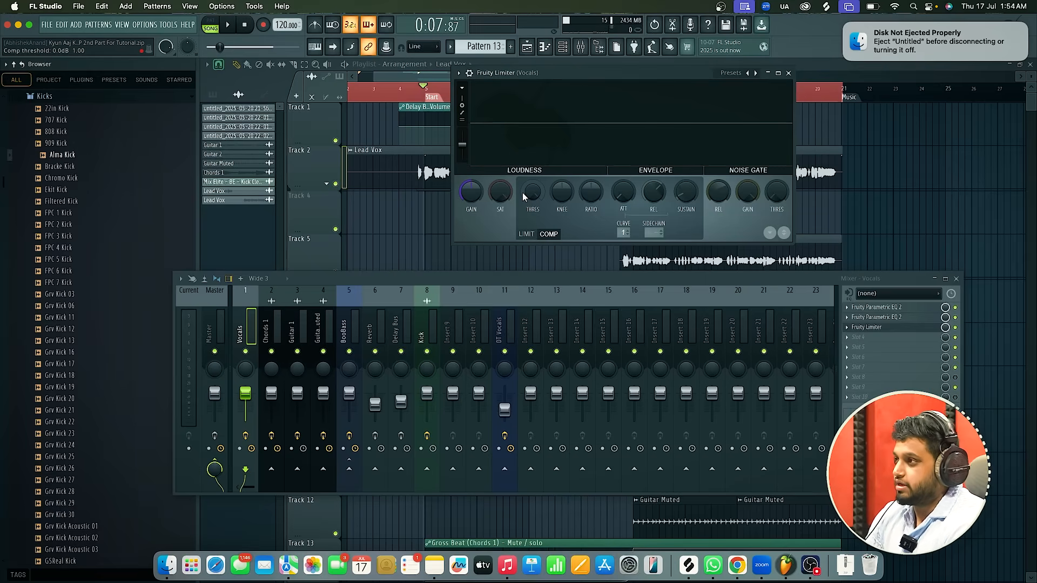
Play the song to capture the vocal waveform in Fruity Limiter, and lower the compressor threshold into the waveform
{"action": "key", "text": "space"}
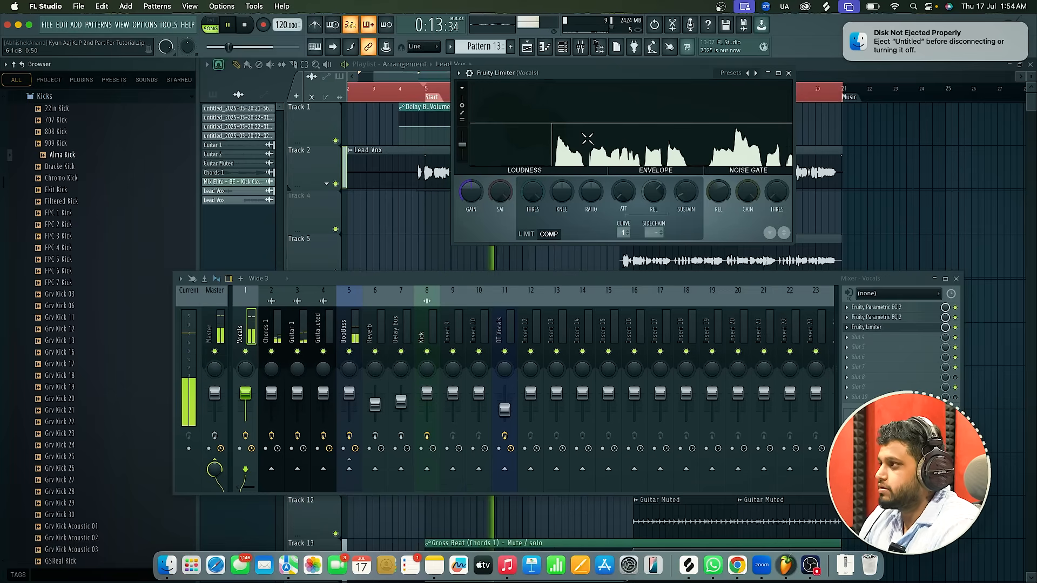
{"action": "key", "text": "space"}
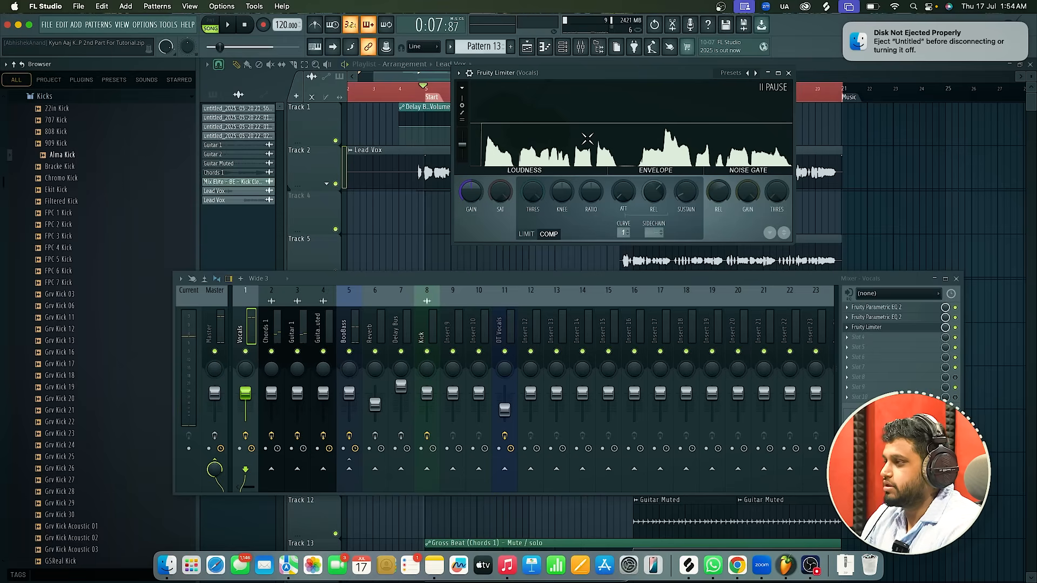
{"action": "left_click_drag", "start_coordinate": [534, 192], "coordinate": [534, 187]}
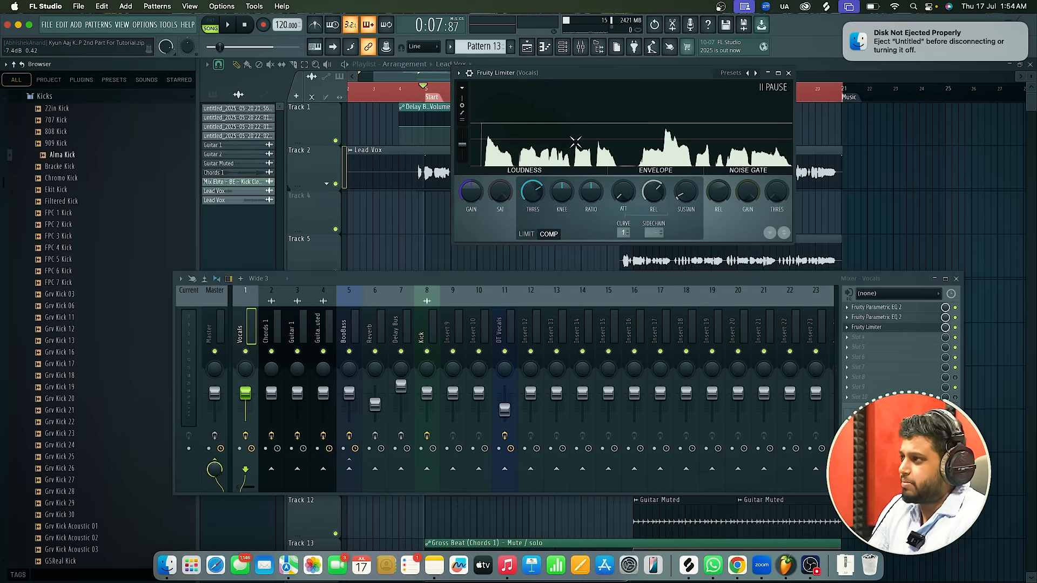
{"action": "mouse_move", "coordinate": [545, 185]}
{"action": "left_mouse_down"}
{"action": "mouse_move", "coordinate": [546, 204]}
{"action": "mouse_move", "coordinate": [544, 195]}
{"action": "left_mouse_up"}
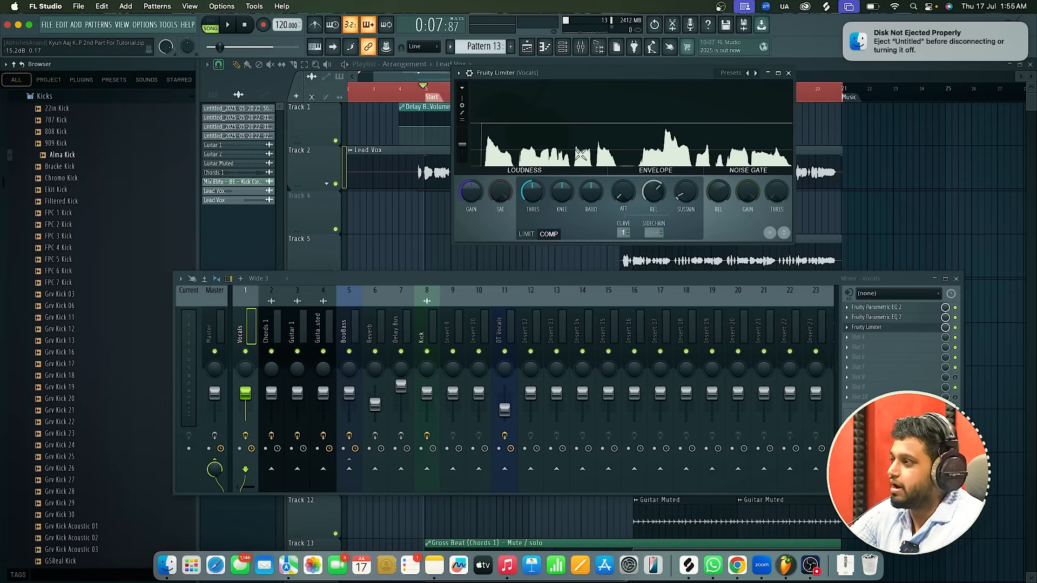
Listen to the vocals with the lowered threshold and set the compression ratio to 3.0:1
{"action": "key", "text": "space"}
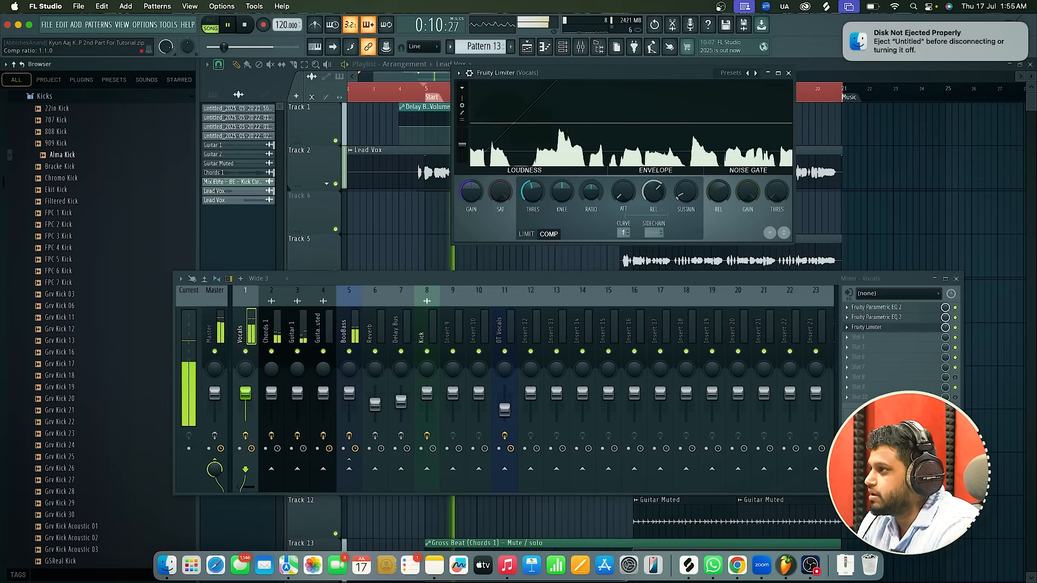
{"action": "key", "text": "space"}
{"action": "left_click_drag", "start_coordinate": [590, 192], "coordinate": [591, 174]}
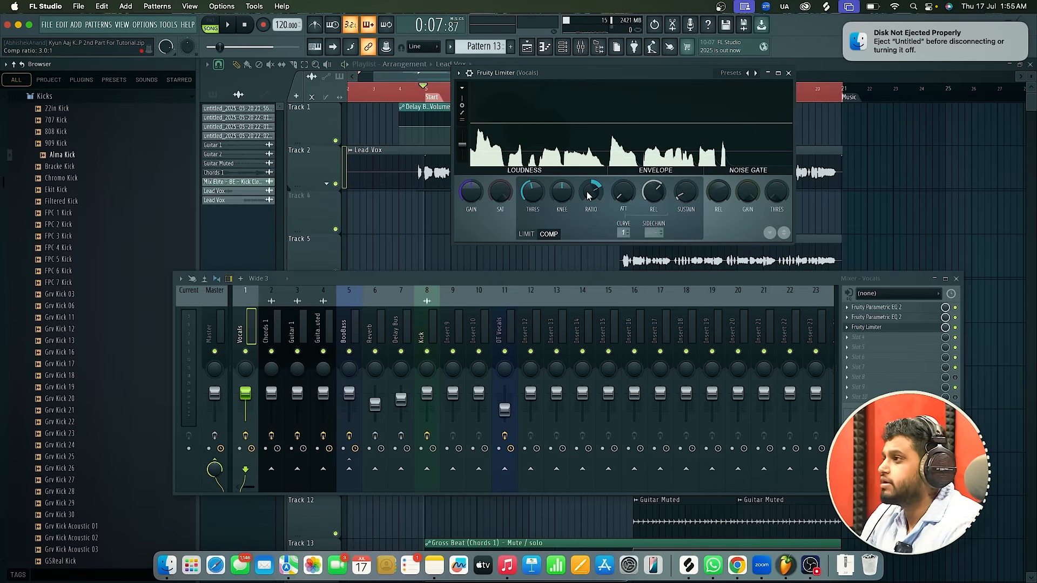
Play the song and fine-tune the compressor threshold in Fruity Limiter against the vocal peaks
{"action": "key", "text": "space"}
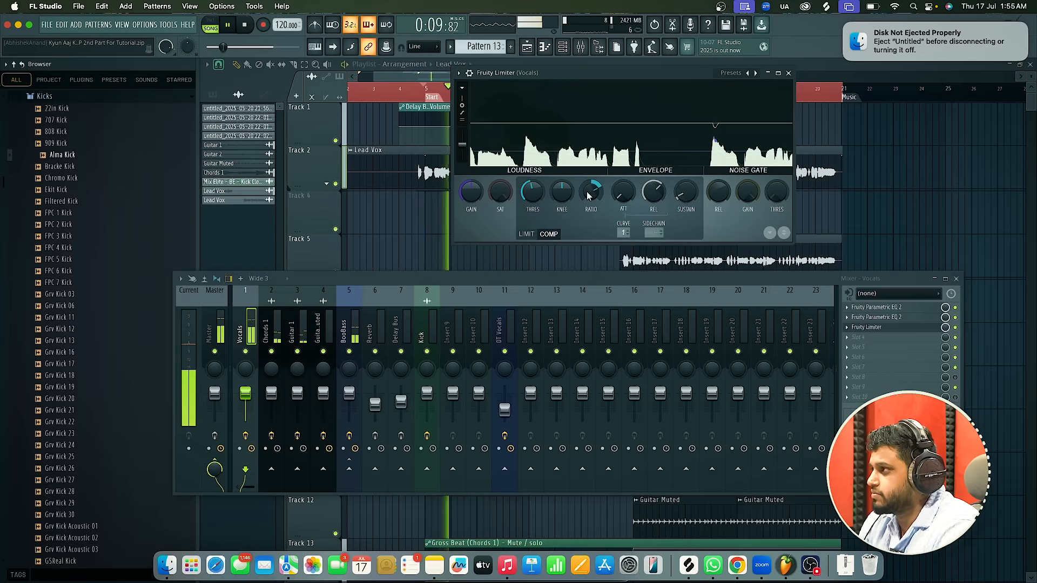
{"action": "left_click_drag", "start_coordinate": [531, 192], "coordinate": [534, 195]}
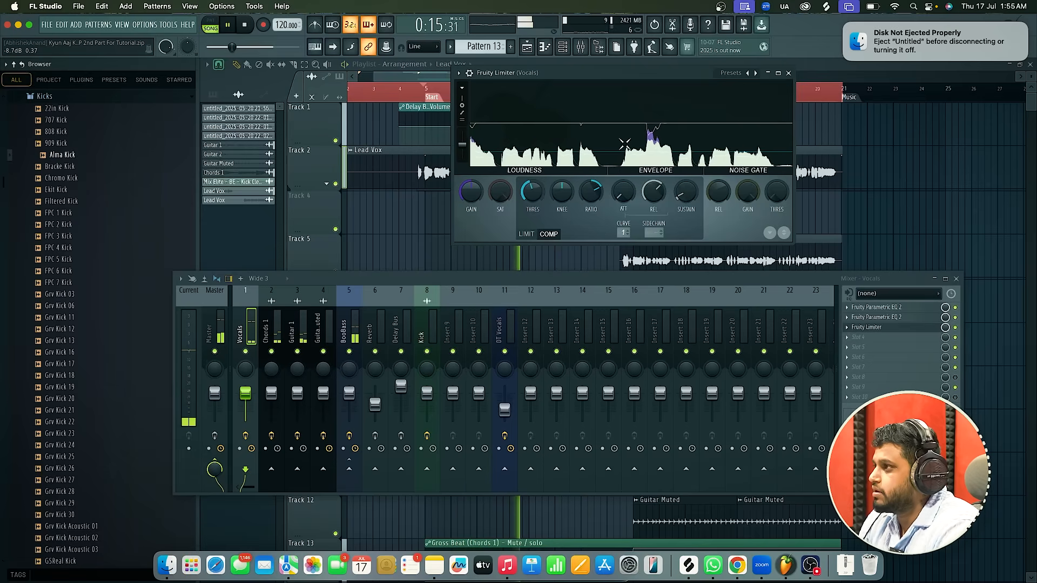
{"action": "key", "text": "space"}
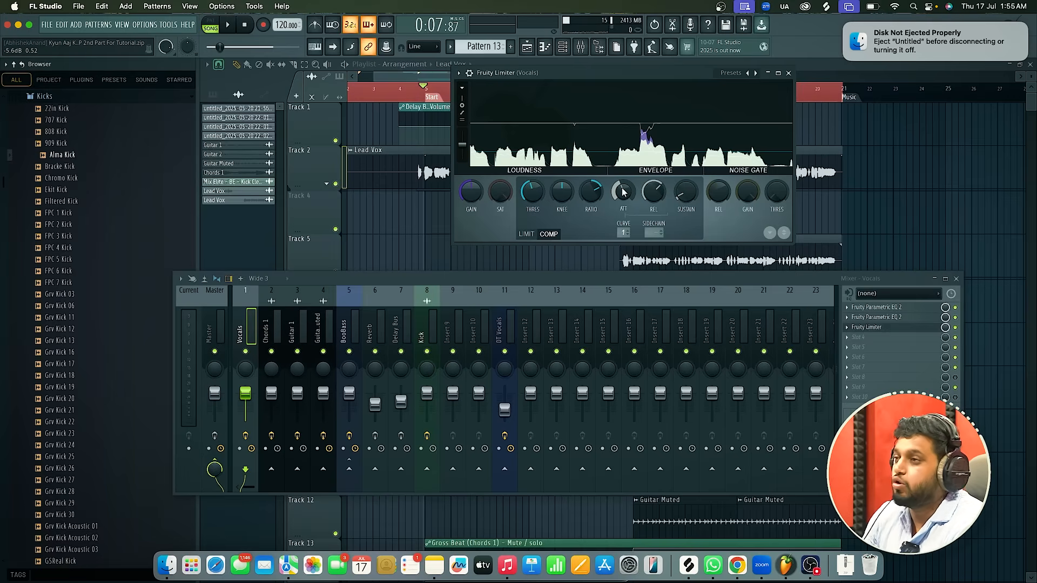
Listen to the vocals and set the compressor attack time to 42.54 ms
{"action": "key", "text": "space"}
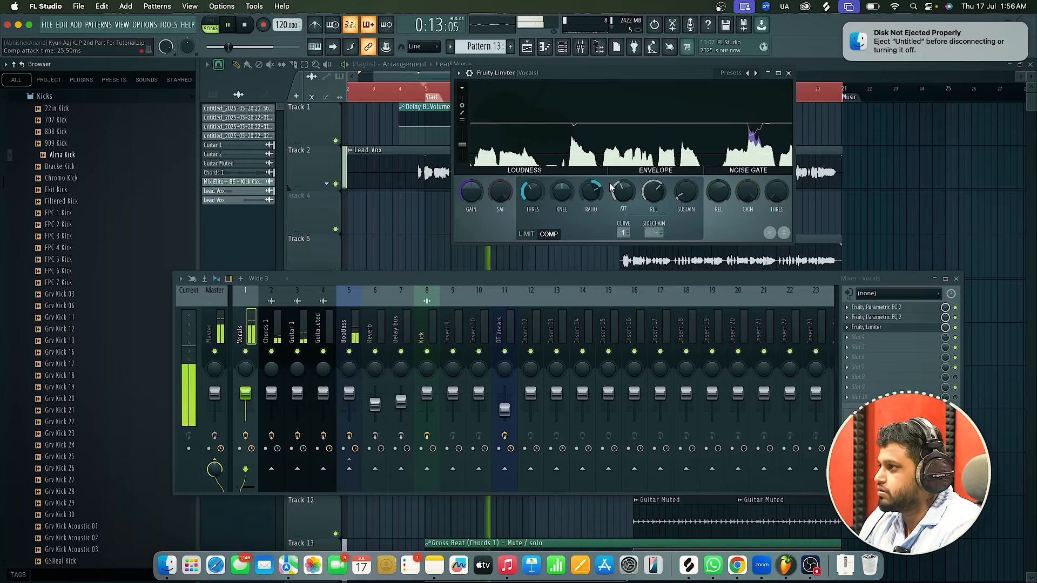
{"action": "key", "text": "space"}
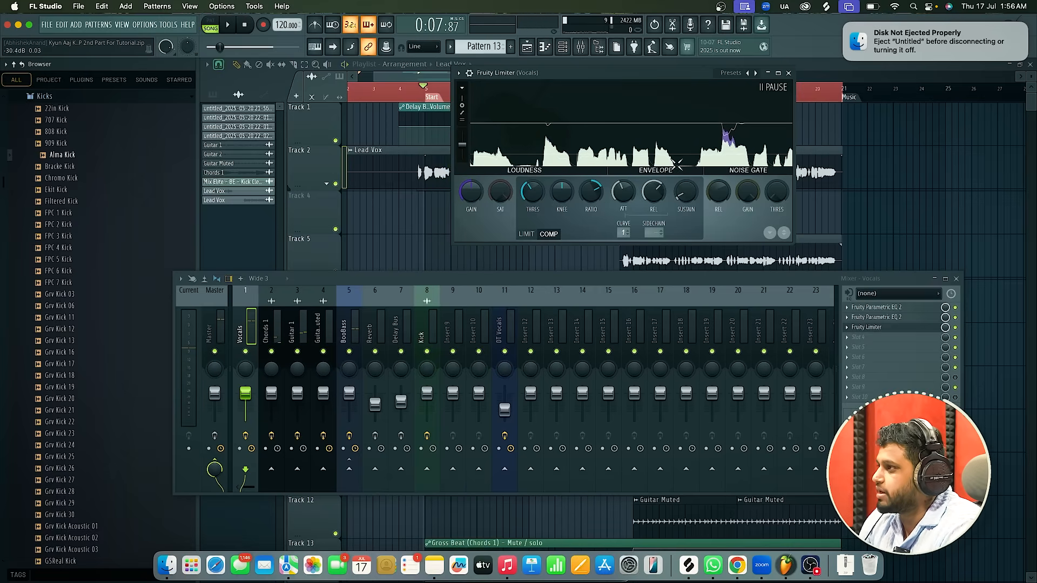
{"action": "left_click_drag", "start_coordinate": [622, 196], "coordinate": [622, 193]}
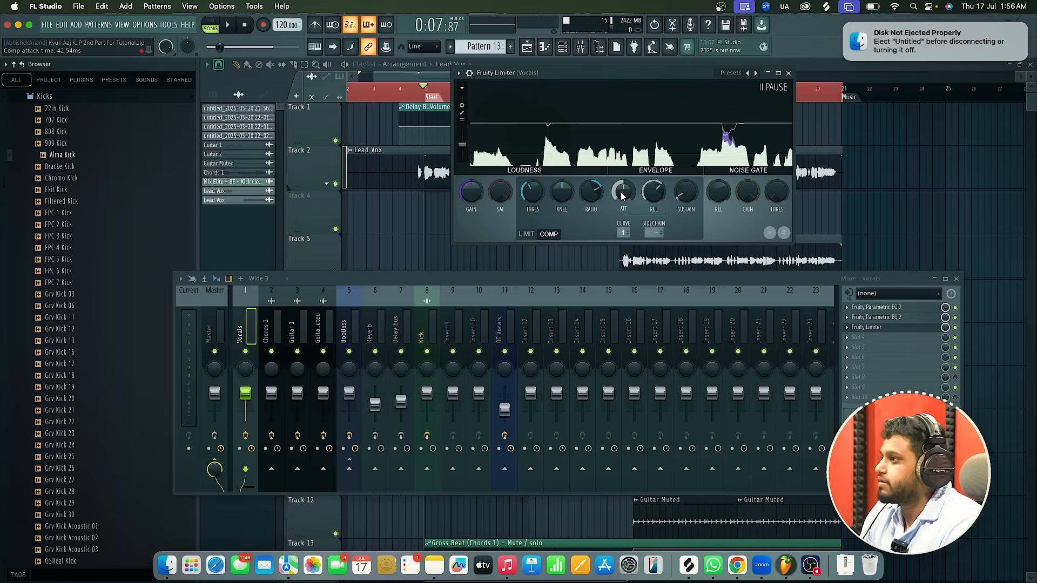
Listen to the compressed vocals while fine-tuning the attack, and close Fruity Limiter
{"action": "key", "text": "space"}
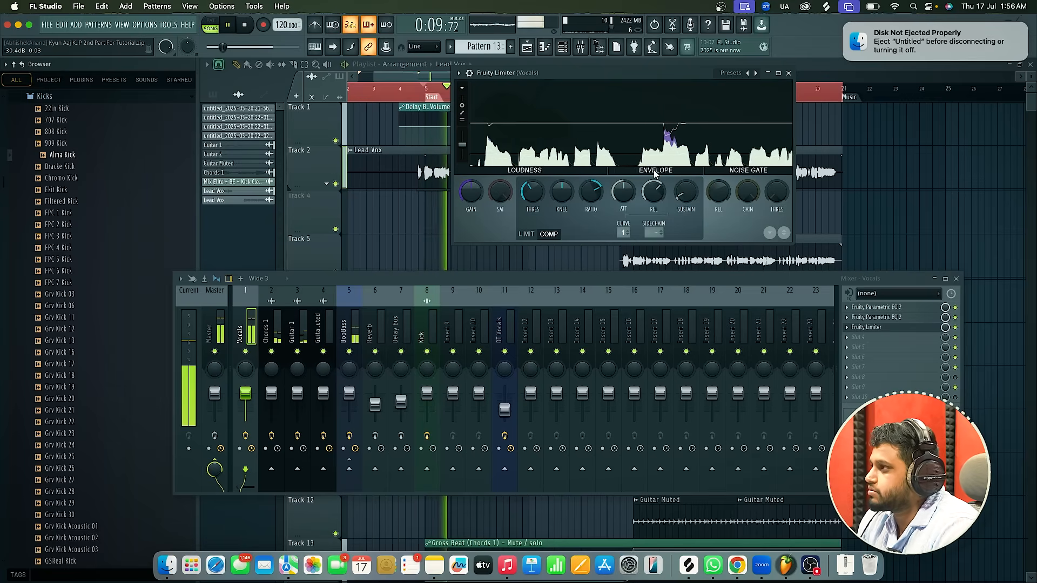
{"action": "left_click_drag", "start_coordinate": [623, 192], "coordinate": [623, 197]}
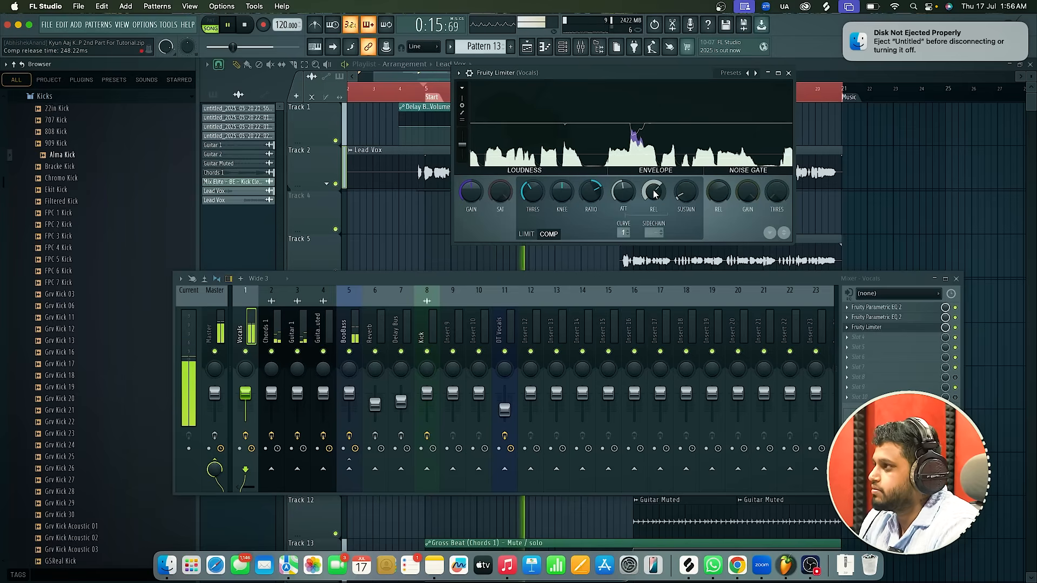
{"action": "key", "text": "space"}
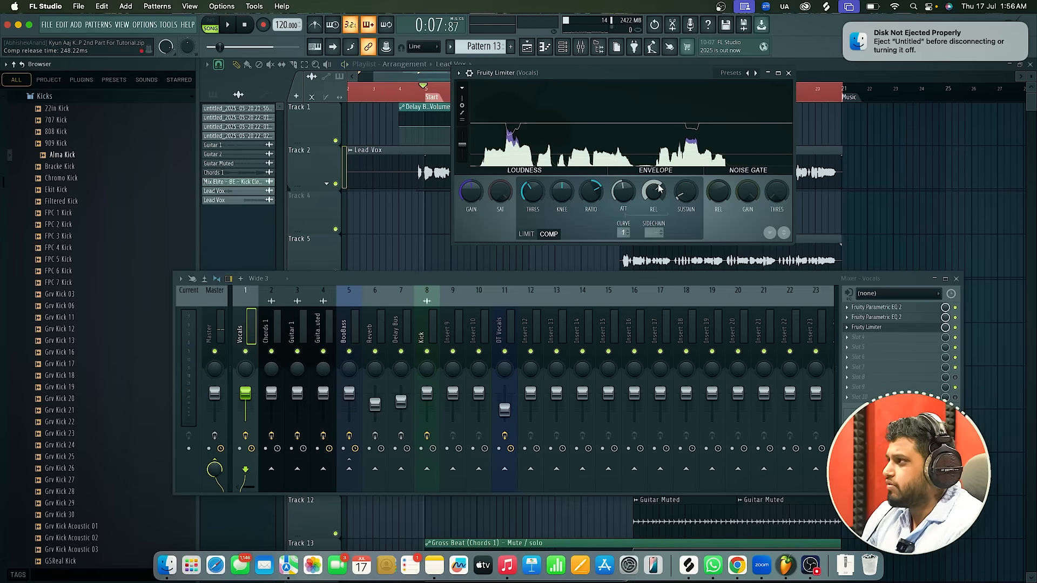
{"action": "left_click", "coordinate": [789, 73]}
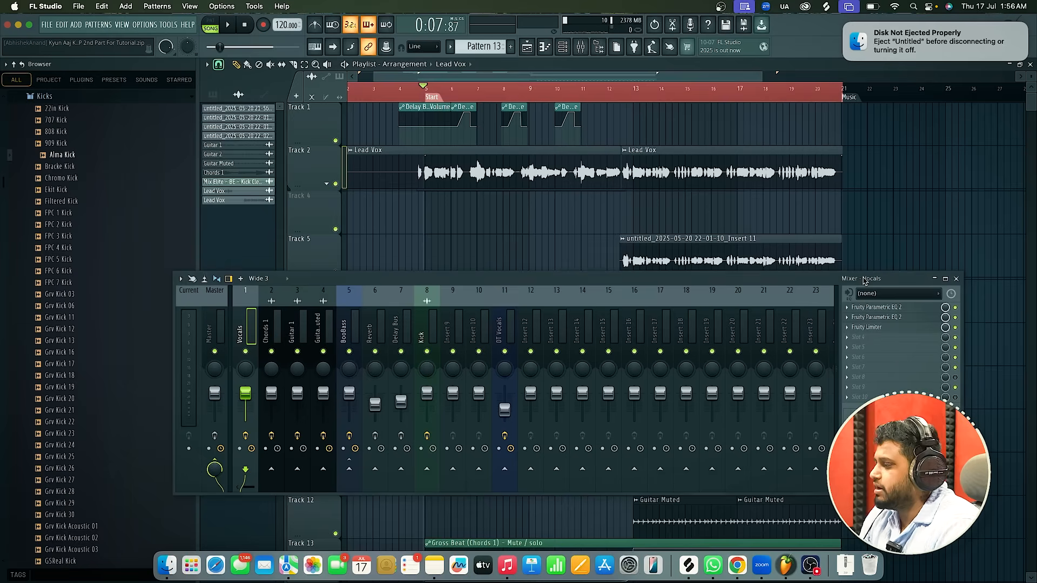
Search the effect plugins for "pitch" and load Pitcher in slot 4 of the Vocals track
{"action": "left_click_drag", "start_coordinate": [864, 281], "coordinate": [798, 196]}
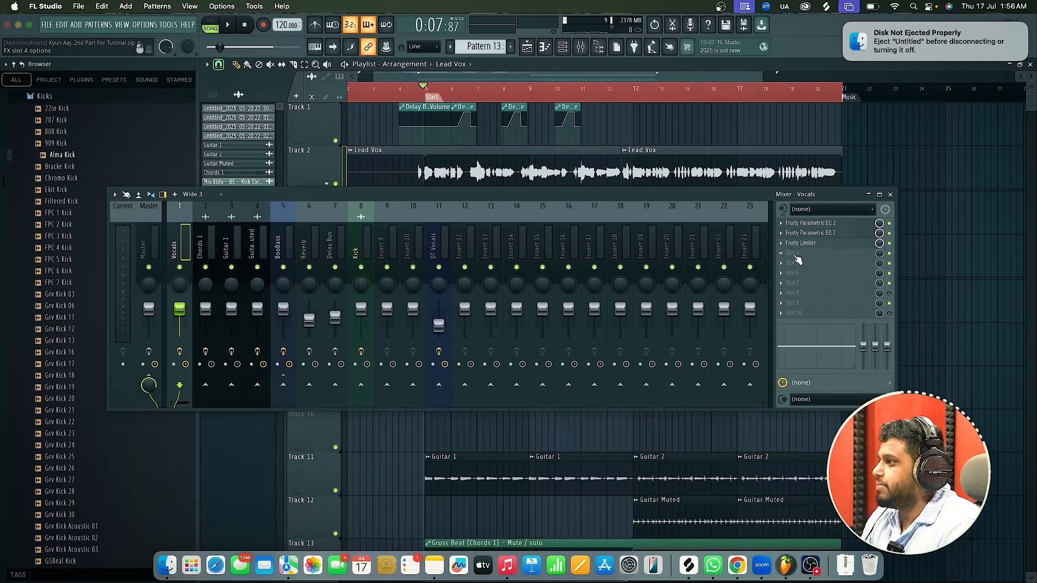
{"action": "left_click", "coordinate": [793, 254]}
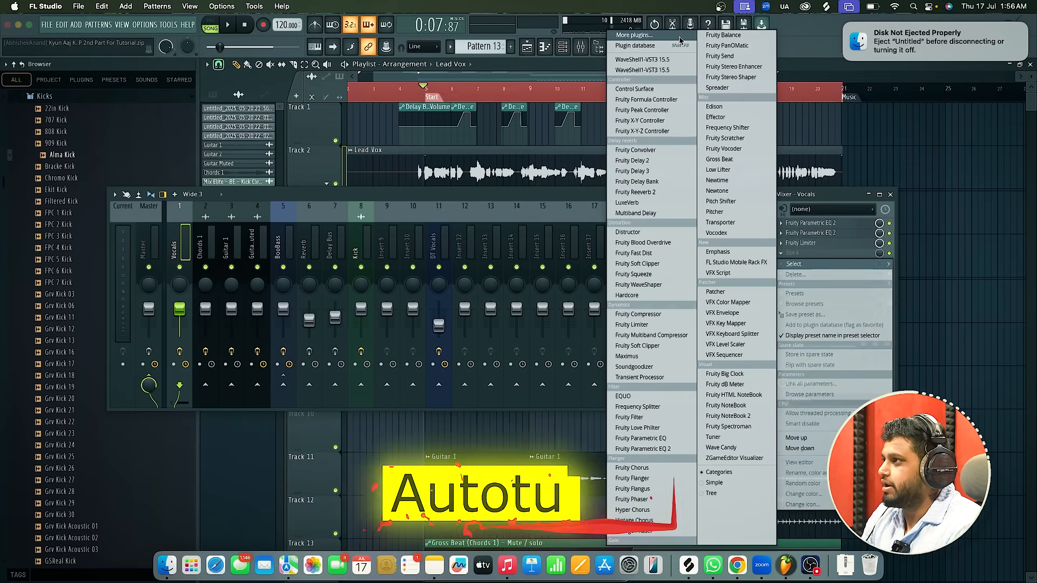
{"action": "left_click", "coordinate": [680, 36]}
{"action": "type", "text": "autot"}
{"action": "key", "text": "BackSpace"}
{"action": "key", "text": "BackSpace"}
{"action": "key", "text": "BackSpace"}
{"action": "key", "text": "BackSpace"}
{"action": "key", "text": "BackSpace"}
{"action": "type", "text": "pitch"}
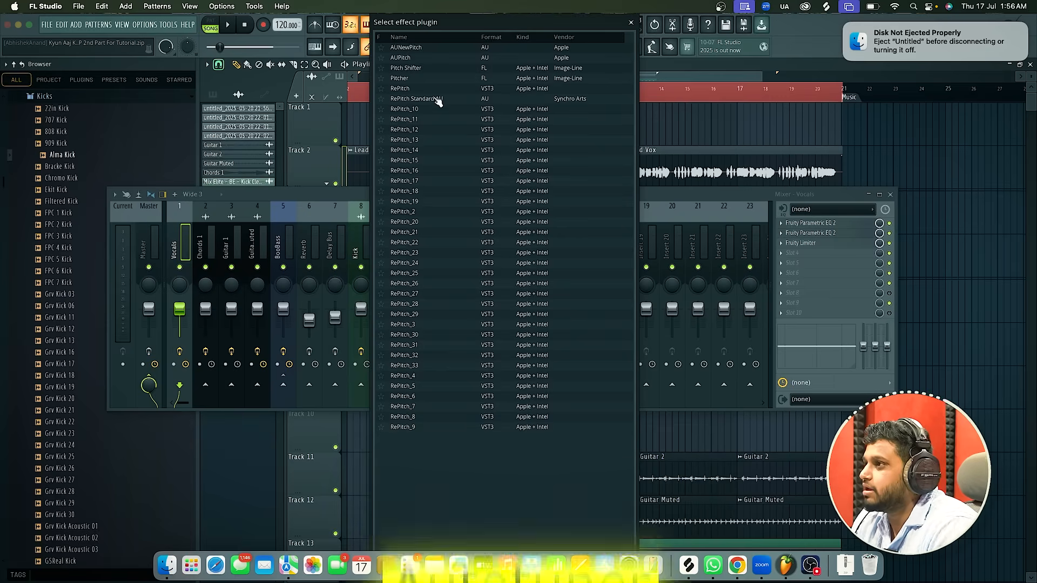
{"action": "left_click", "coordinate": [435, 79]}
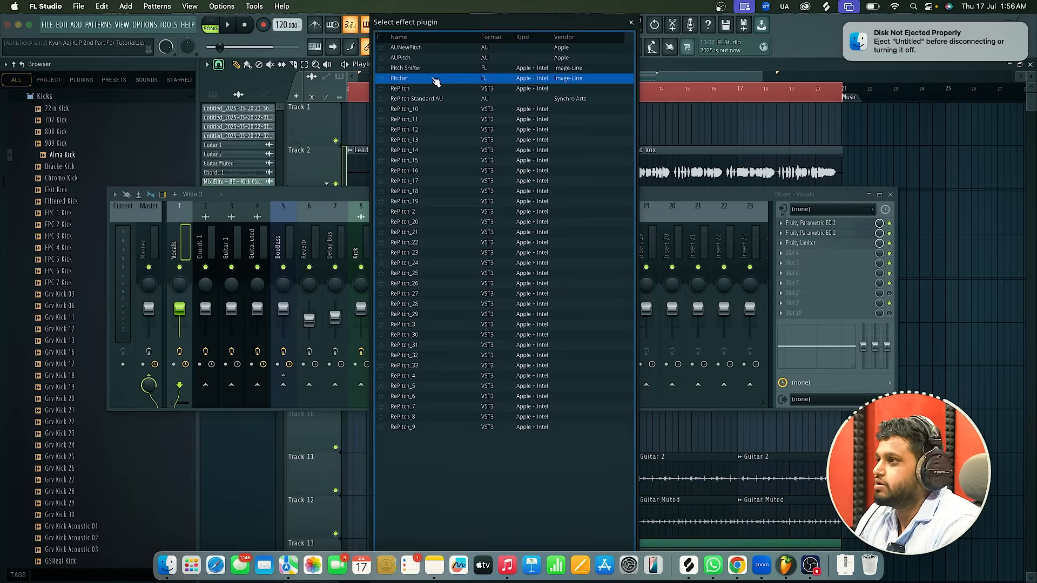
{"action": "double_click", "coordinate": [435, 79]}
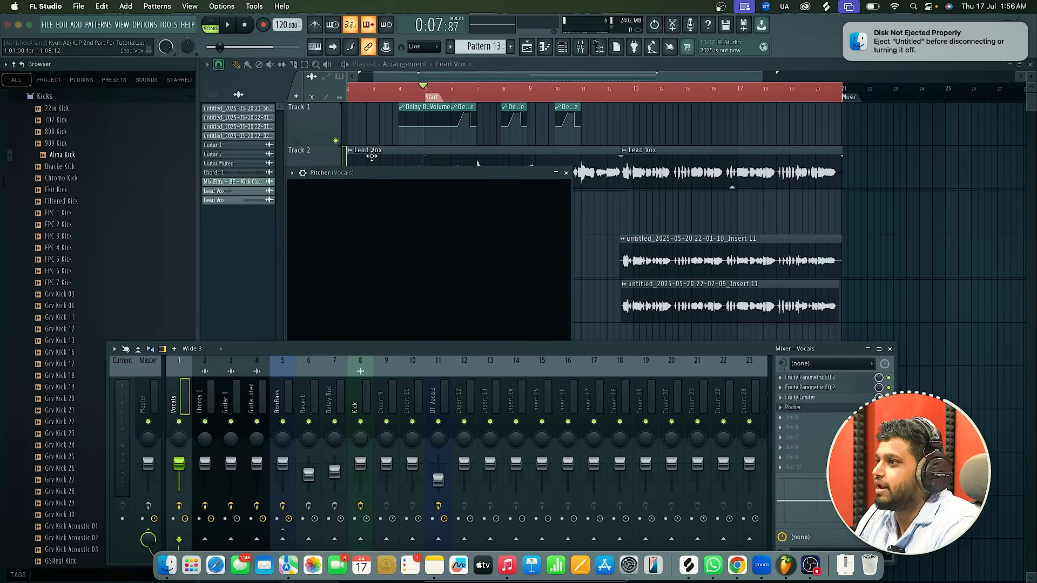
Lower Pitcher's mix level to 14% in its wrapper settings, and delete Pitcher from slot 4 of the Vocals track
{"action": "left_click", "coordinate": [609, 64]}
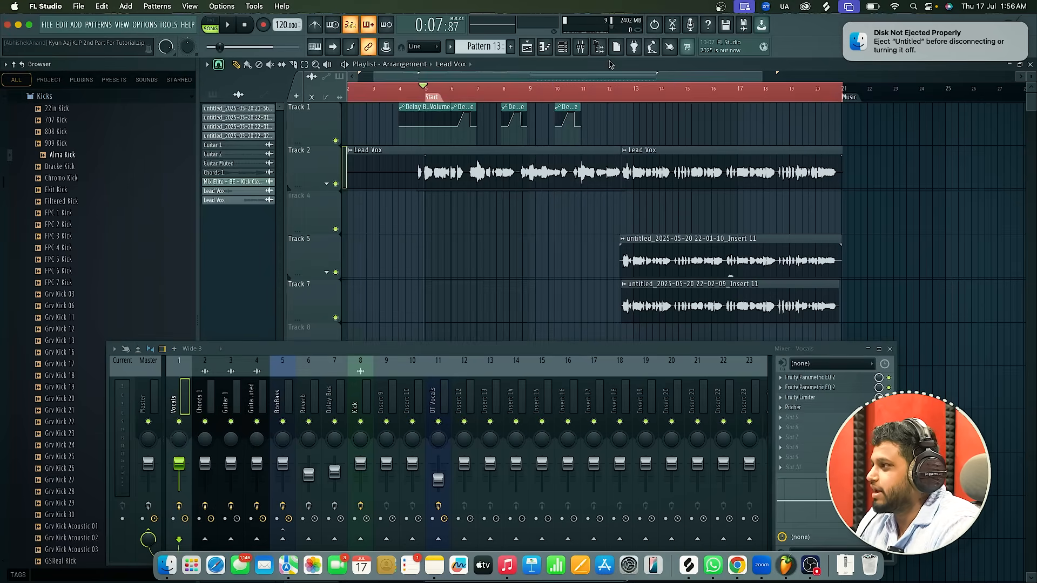
{"action": "left_click", "coordinate": [805, 408]}
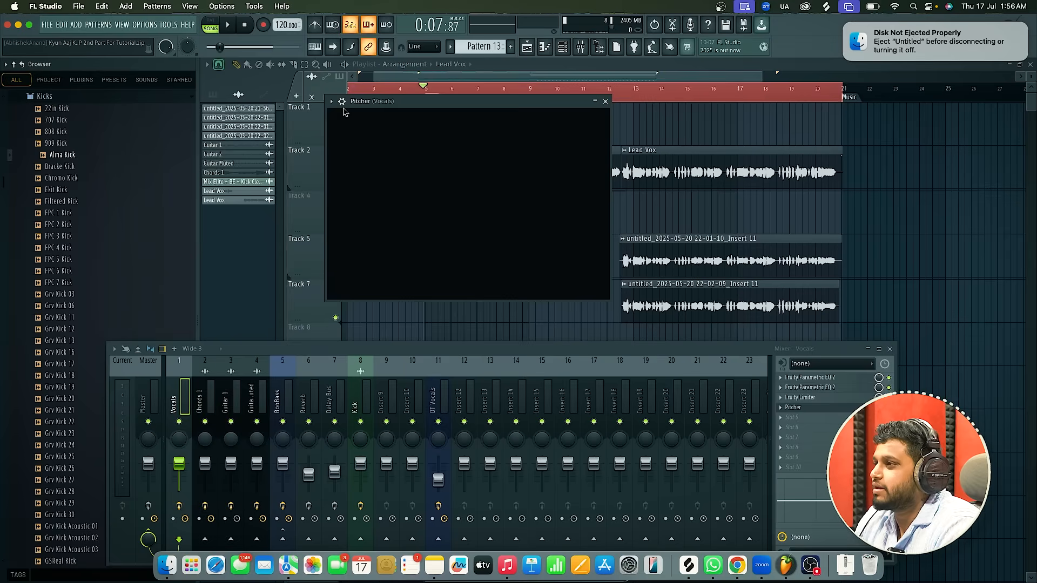
{"action": "left_click", "coordinate": [342, 103]}
{"action": "left_click_drag", "start_coordinate": [826, 348], "coordinate": [826, 188]}
{"action": "left_click_drag", "start_coordinate": [595, 118], "coordinate": [594, 130]}
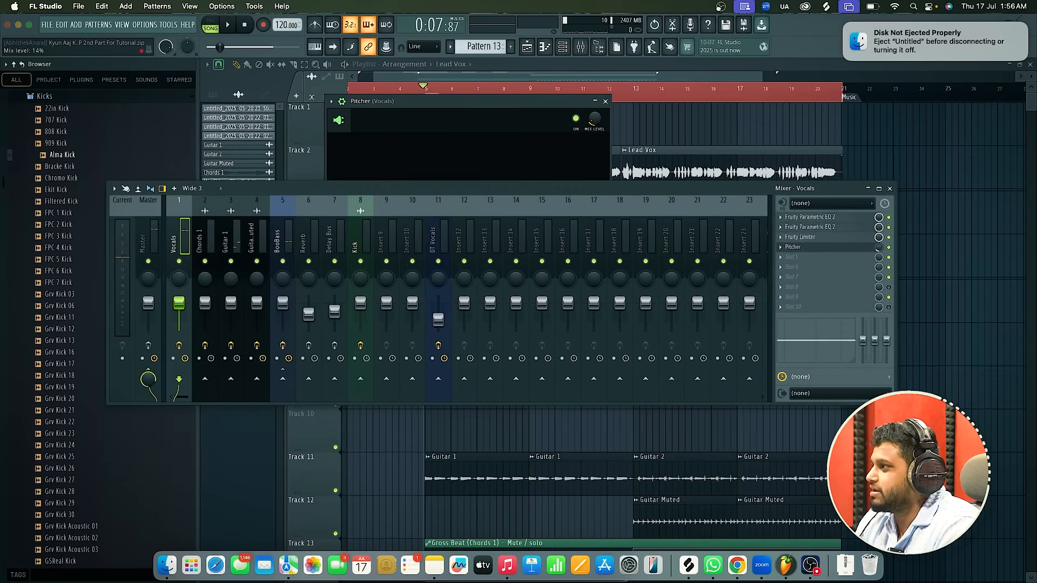
{"action": "left_click", "coordinate": [604, 100]}
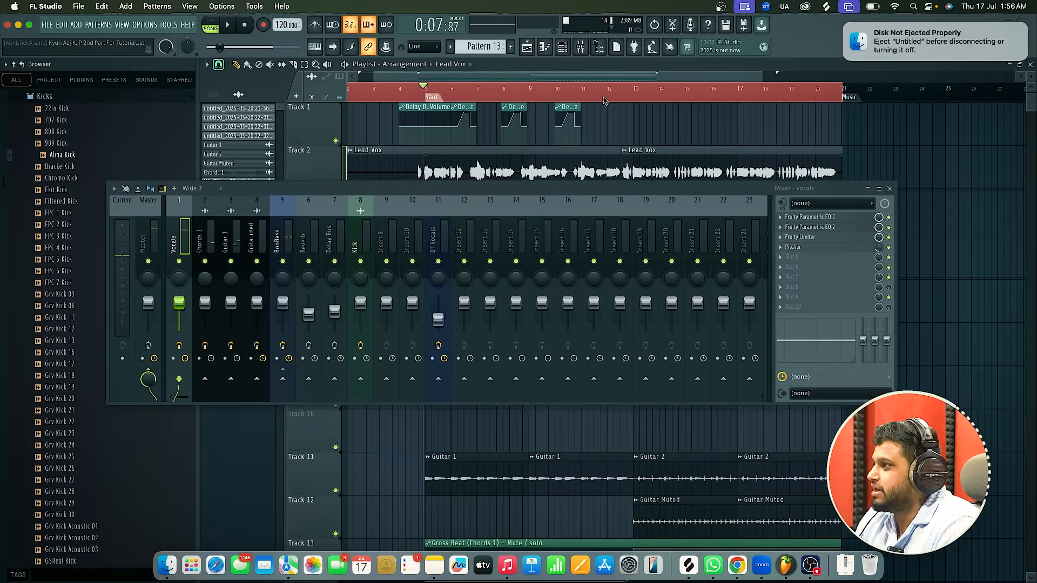
{"action": "left_click", "coordinate": [784, 247]}
{"action": "left_click", "coordinate": [796, 273]}
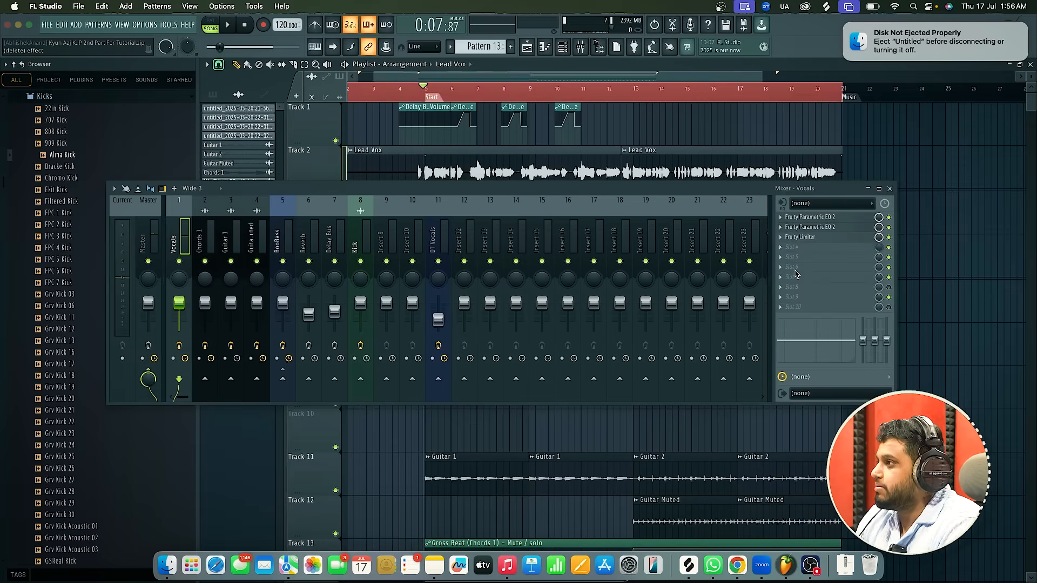
Load Auto-Tune Pro_13 in slot 4 of the Vocals track and close the mixer so the whole plugin window is visible
{"action": "left_click", "coordinate": [791, 248]}
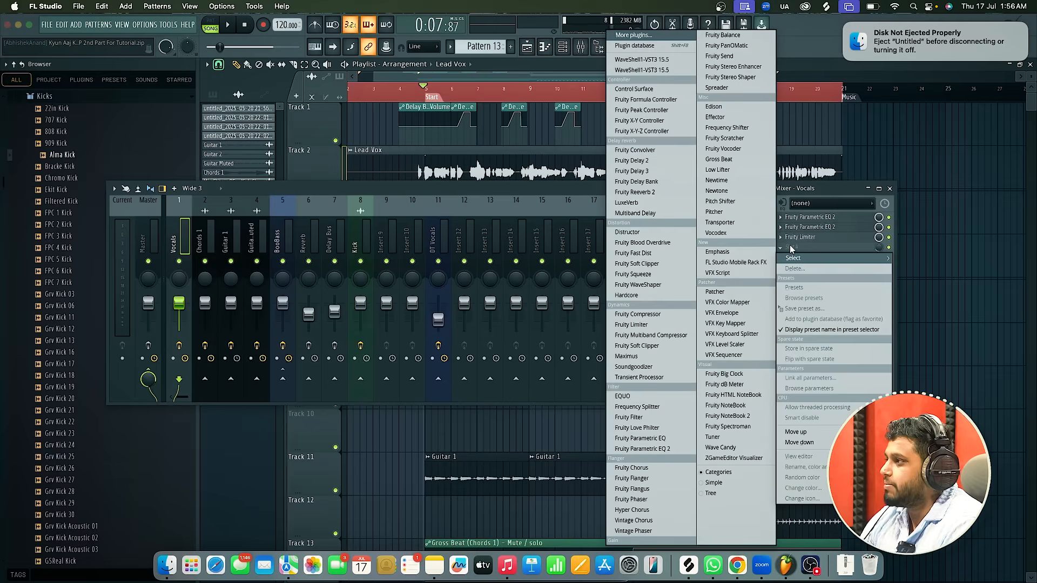
{"action": "left_click", "coordinate": [631, 35]}
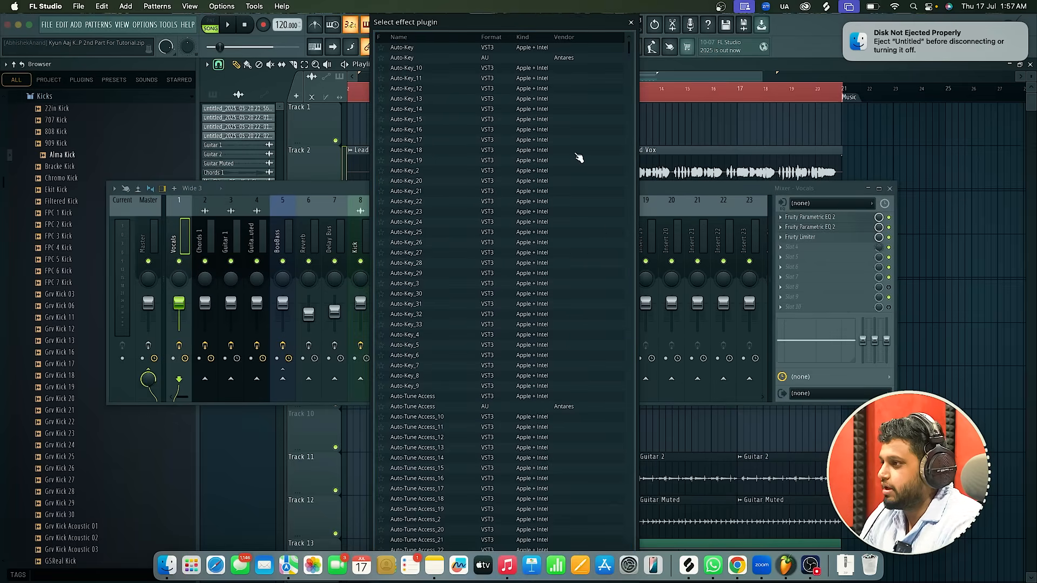
{"action": "scroll", "coordinate": [536, 322], "scroll_direction": "down", "scroll_amount": 20}
{"action": "scroll", "coordinate": [537, 323], "scroll_direction": "down", "scroll_amount": 10}
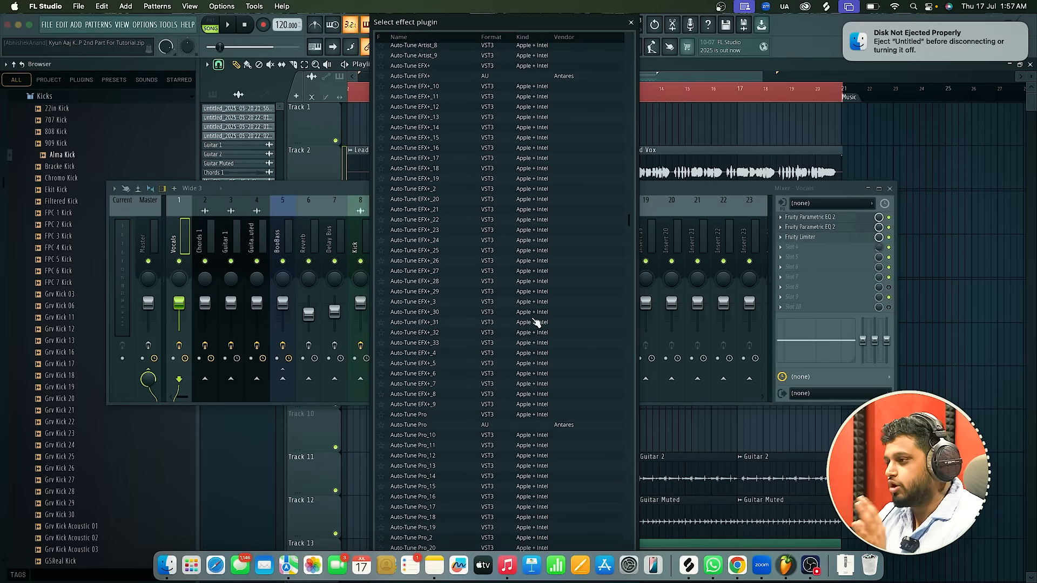
{"action": "scroll", "coordinate": [479, 387], "scroll_direction": "down", "scroll_amount": 5}
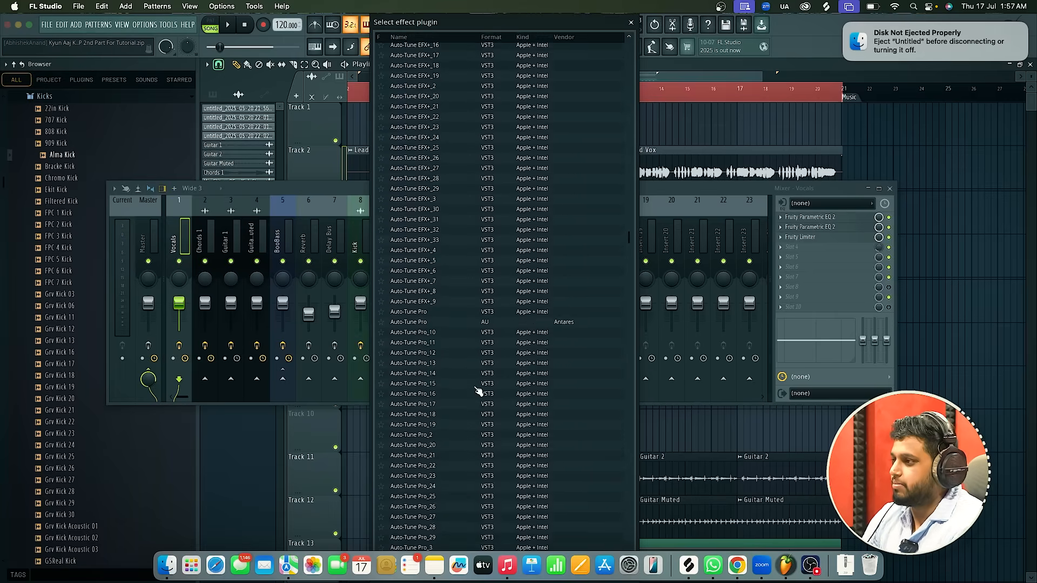
{"action": "double_click", "coordinate": [469, 363]}
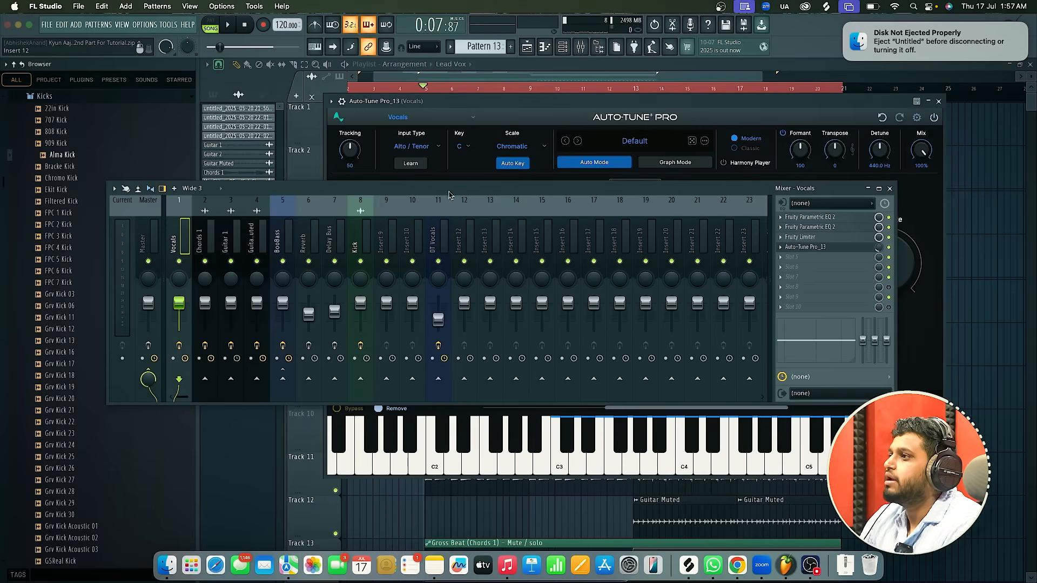
{"action": "left_click_drag", "start_coordinate": [456, 191], "coordinate": [533, 367]}
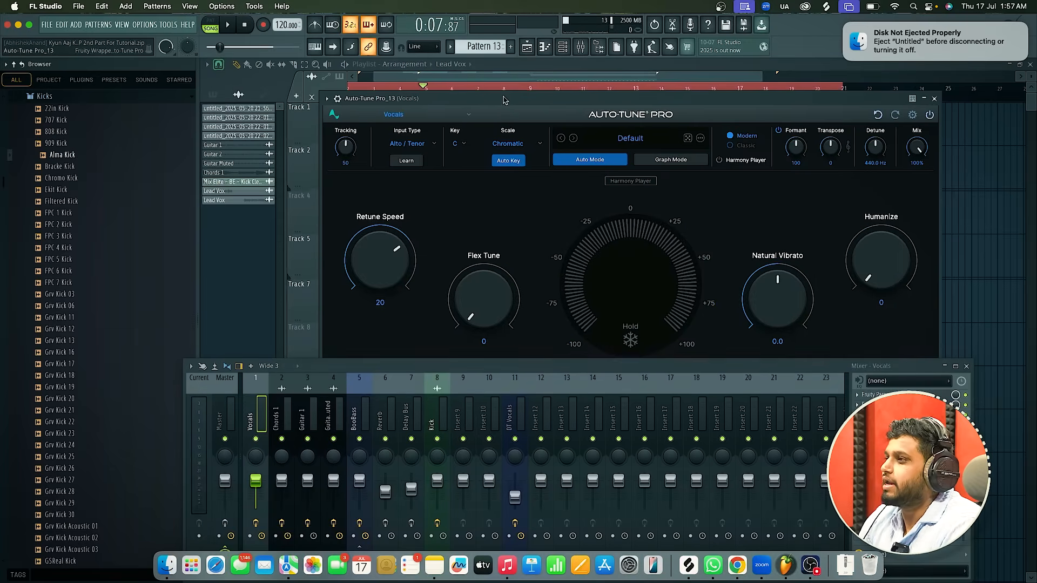
{"action": "left_click", "coordinate": [968, 367]}
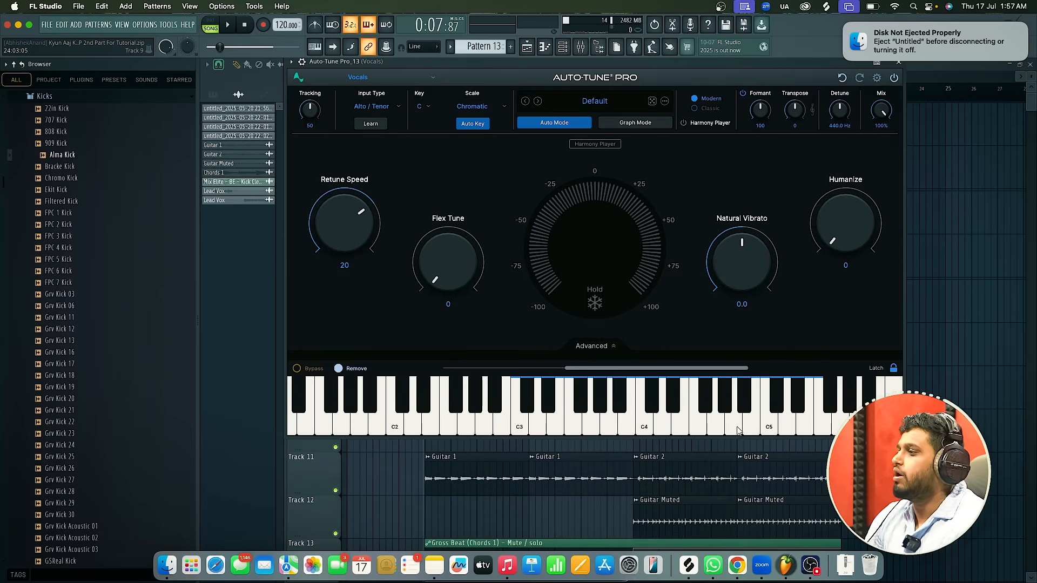
{"action": "mouse_move", "coordinate": [775, 432]}
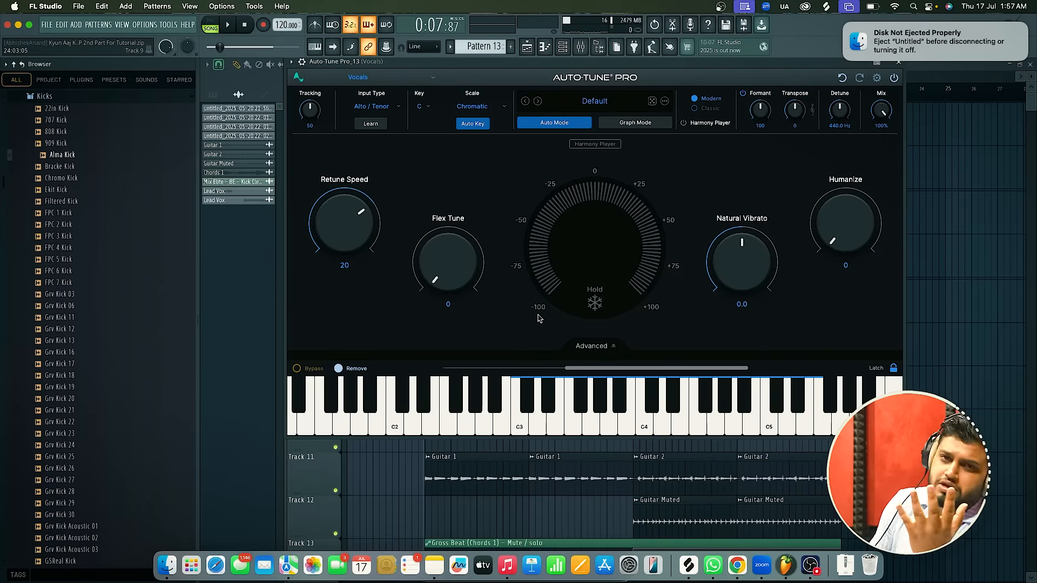
Play the song, set Auto-Tune Pro's Retune Speed to 30, and close the plugin window
{"action": "key", "text": "space"}
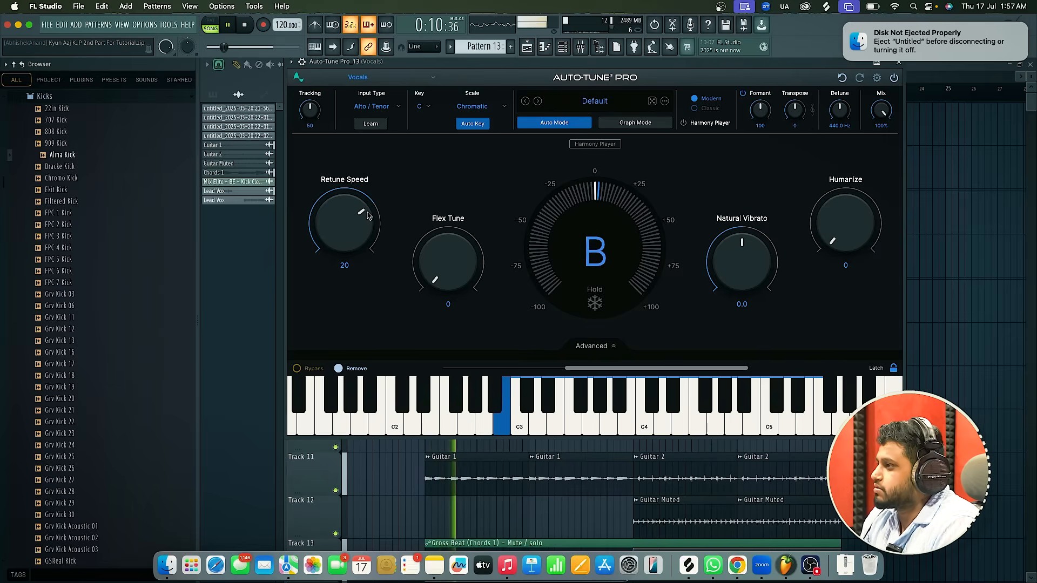
{"action": "scroll", "coordinate": [368, 229], "scroll_direction": "up", "scroll_amount": 5}
{"action": "scroll", "coordinate": [367, 229], "scroll_direction": "down", "scroll_amount": 2}
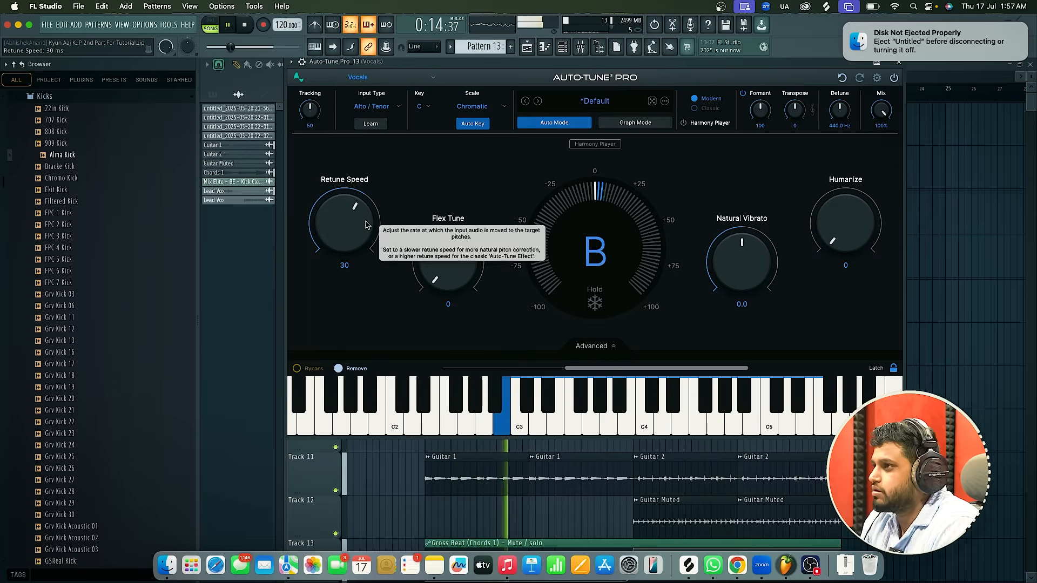
{"action": "left_click", "coordinate": [898, 63]}
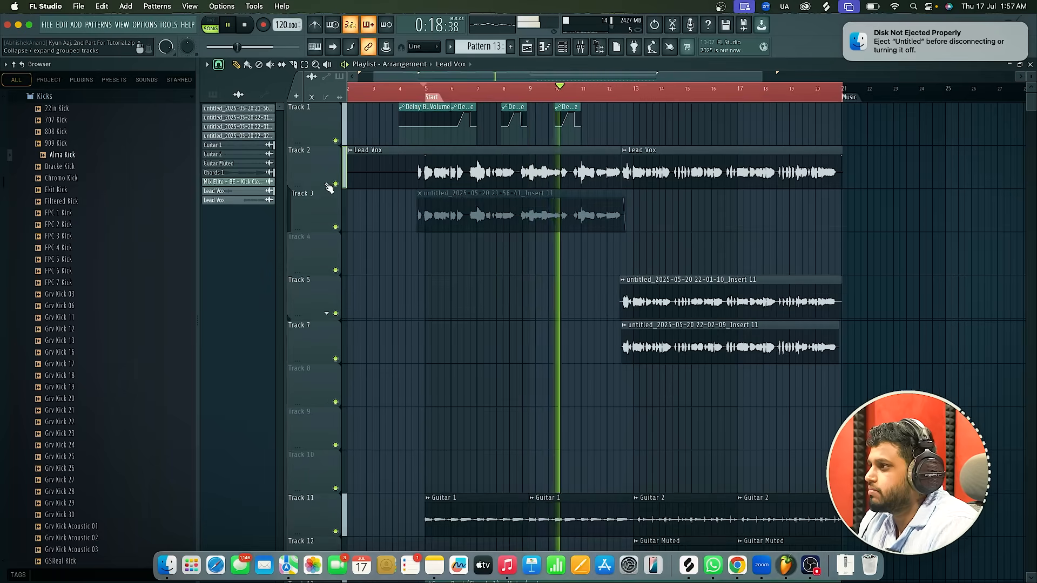
Bring up the mixer, stop playback, and raise the mix level of Auto-Tune Pro_13 in slot 4 to full
{"action": "key", "text": "F9"}
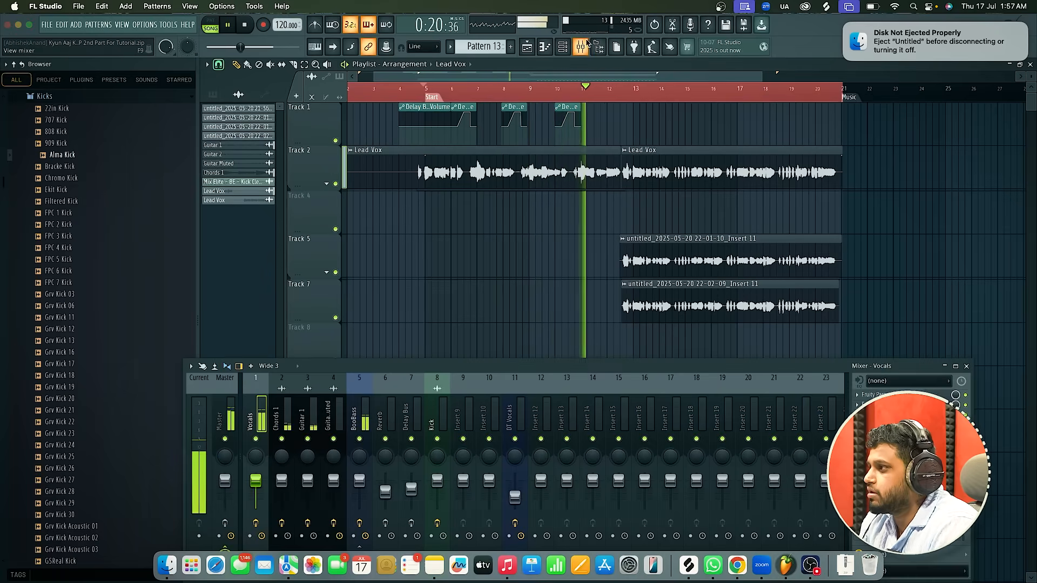
{"action": "left_click_drag", "start_coordinate": [741, 366], "coordinate": [673, 254]}
{"action": "key", "text": "space"}
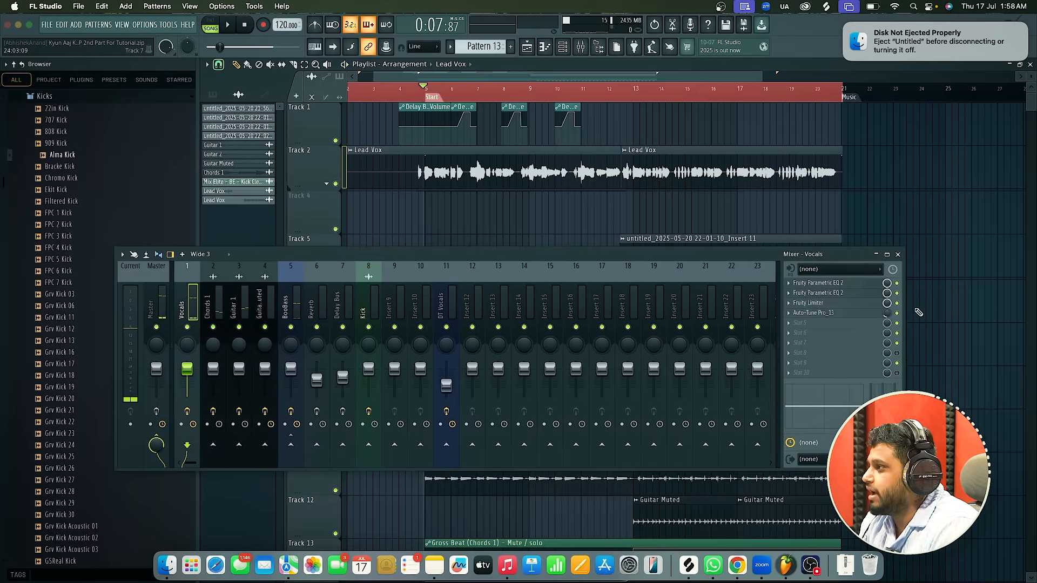
{"action": "mouse_move", "coordinate": [887, 314]}
{"action": "left_mouse_down"}
{"action": "mouse_move", "coordinate": [887, 332]}
{"action": "mouse_move", "coordinate": [887, 308]}
{"action": "left_mouse_up"}
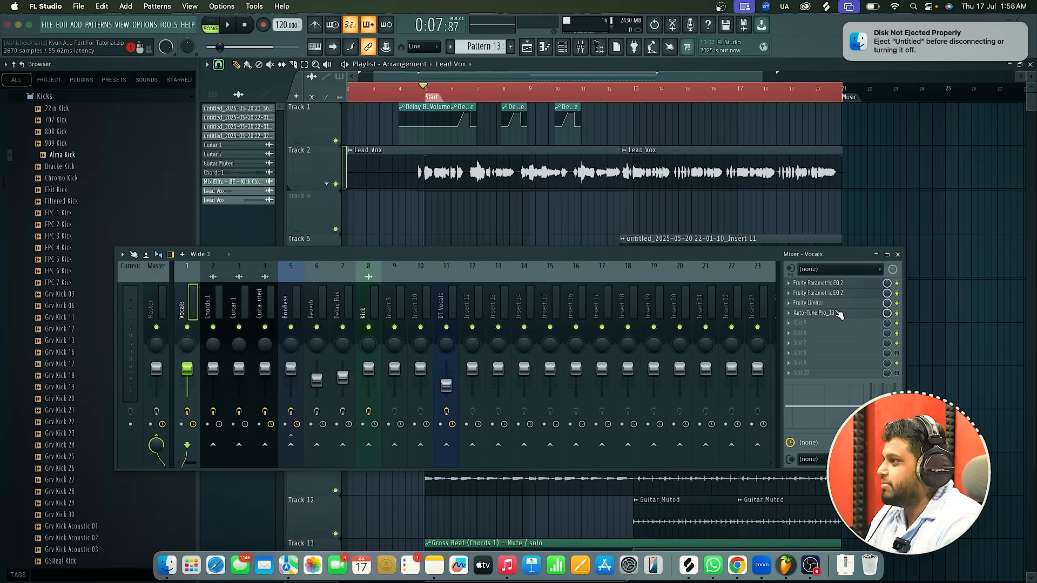
Open Auto-Tune Pro_13 from slot 4 of the Vocals track, listen to the corrected vocals, and close both the mixer and the plugin
{"action": "left_click", "coordinate": [812, 312]}
{"action": "left_click_drag", "start_coordinate": [771, 258], "coordinate": [770, 331]}
{"action": "key", "text": "space"}
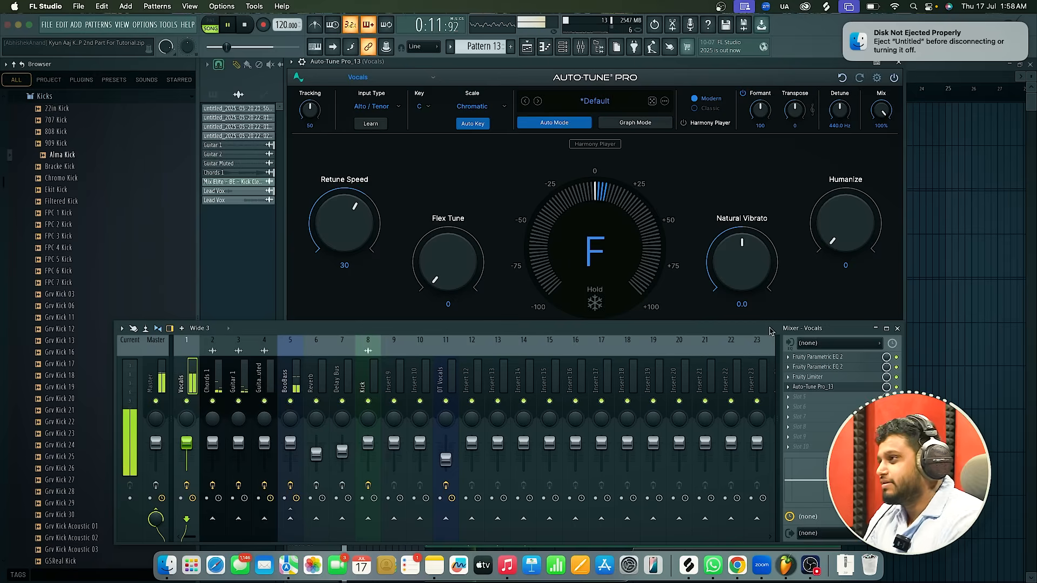
{"action": "key", "text": "space"}
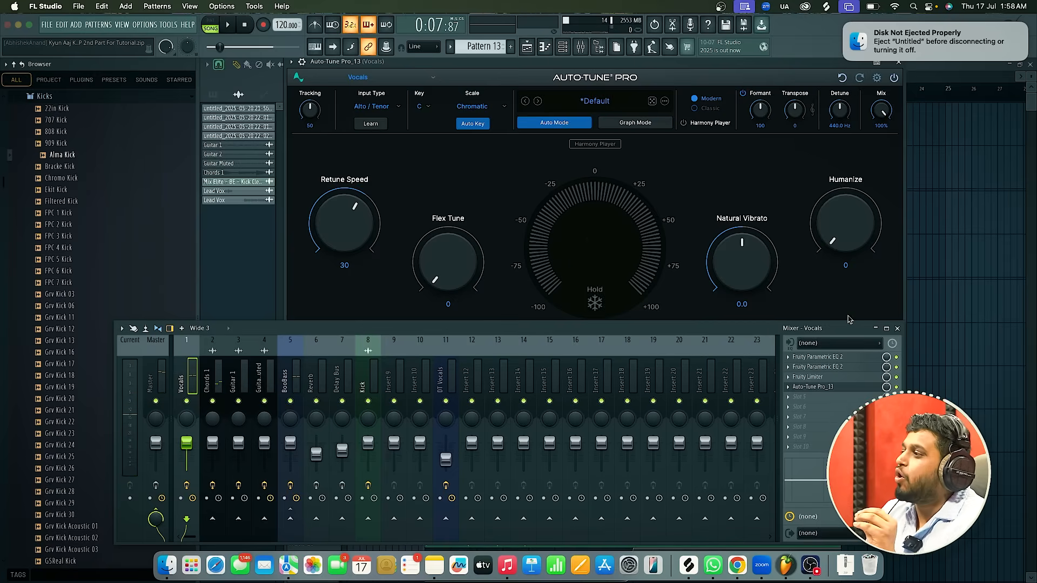
{"action": "left_click", "coordinate": [897, 328]}
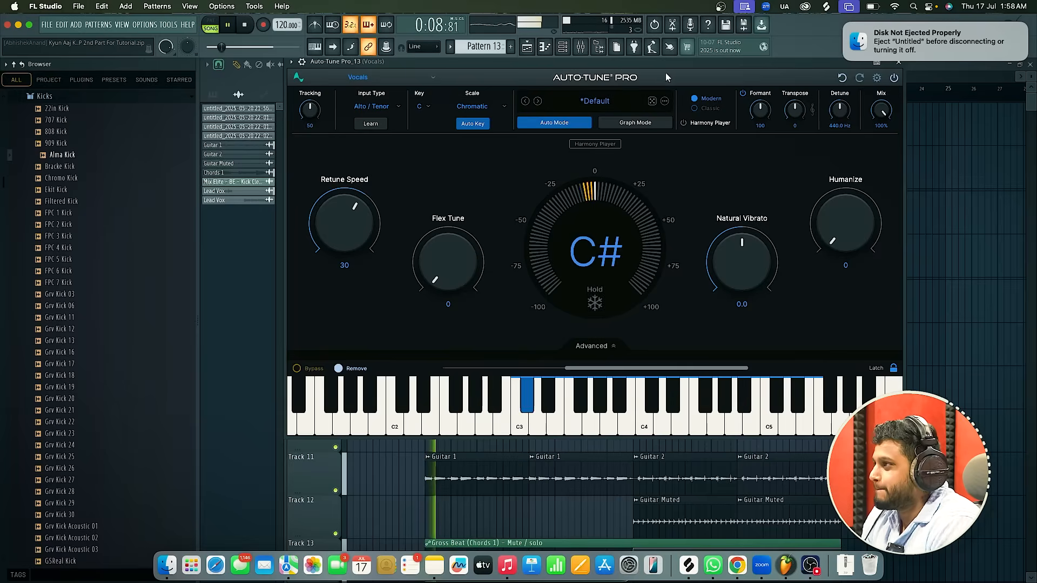
{"action": "left_click_drag", "start_coordinate": [669, 66], "coordinate": [637, 71]}
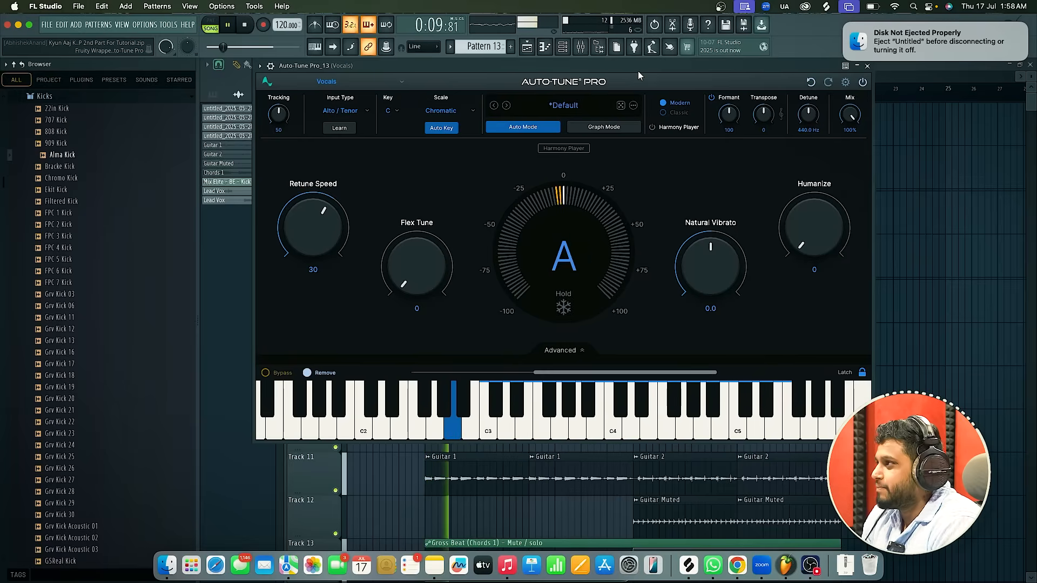
{"action": "left_click", "coordinate": [867, 67]}
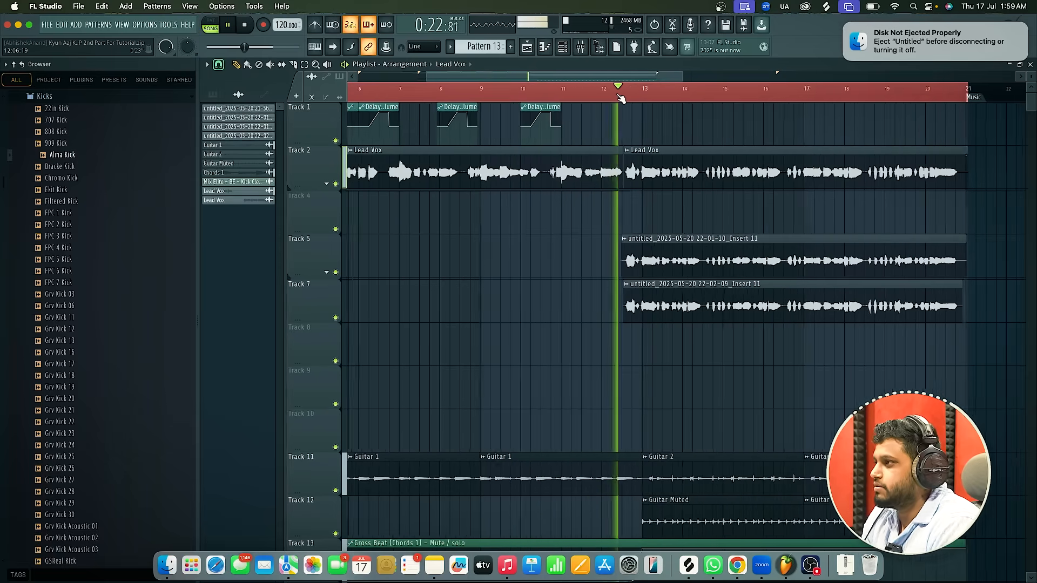
Mute playlist tracks 5 and 7, which hold the two Insert 11 recordings below the lead vocal
{"action": "scroll", "coordinate": [378, 252], "scroll_direction": "down", "scroll_amount": 2}
{"action": "left_click", "coordinate": [335, 272]}
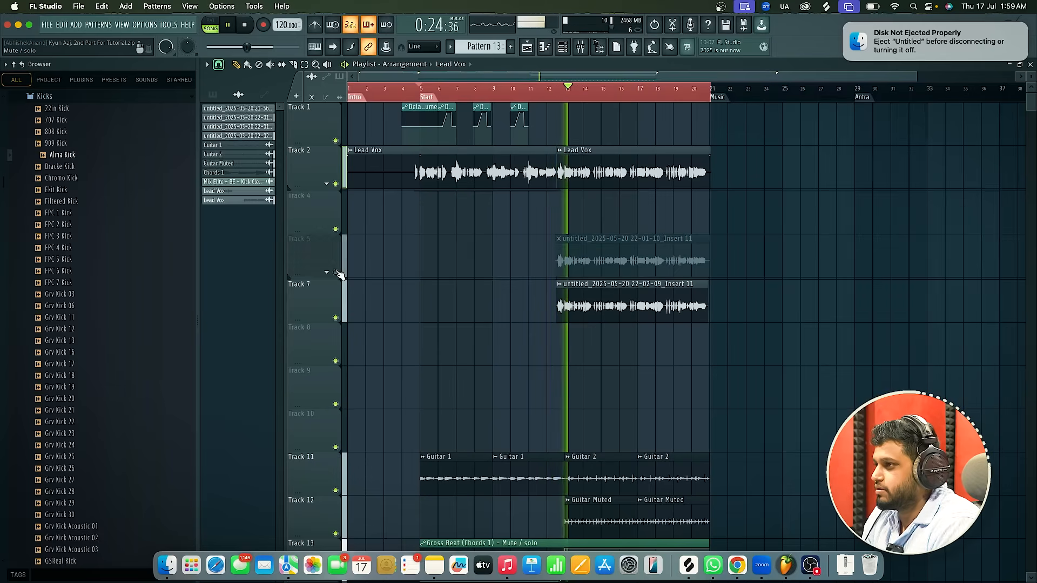
{"action": "left_click", "coordinate": [335, 317]}
Stop playback, load Fruity WaveShaper in slot 5 of the Vocals mixer track, and arrange both windows so the whole plugin is visible
{"action": "left_click", "coordinate": [581, 47]}
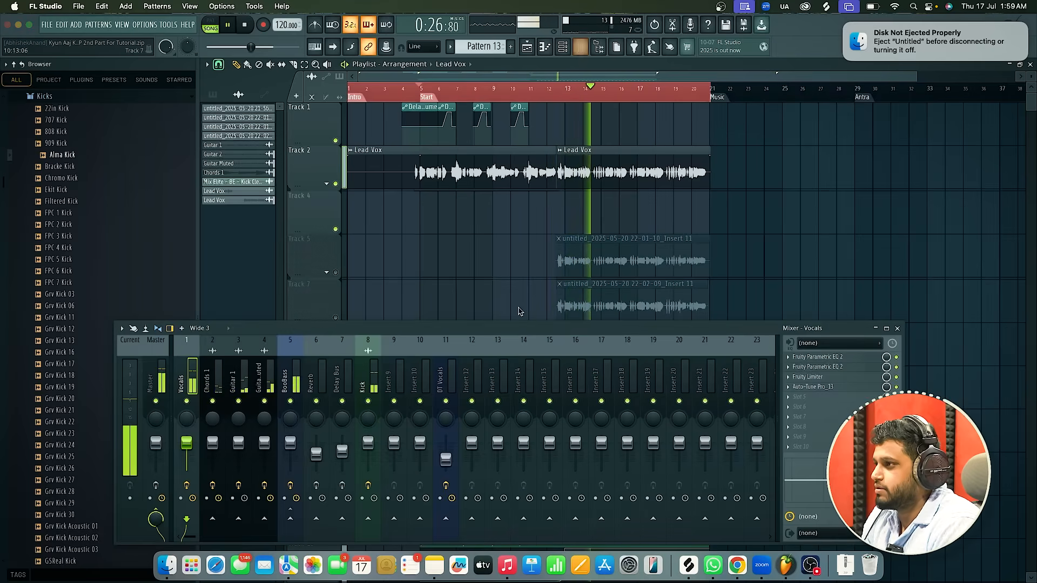
{"action": "left_click_drag", "start_coordinate": [489, 331], "coordinate": [573, 271]}
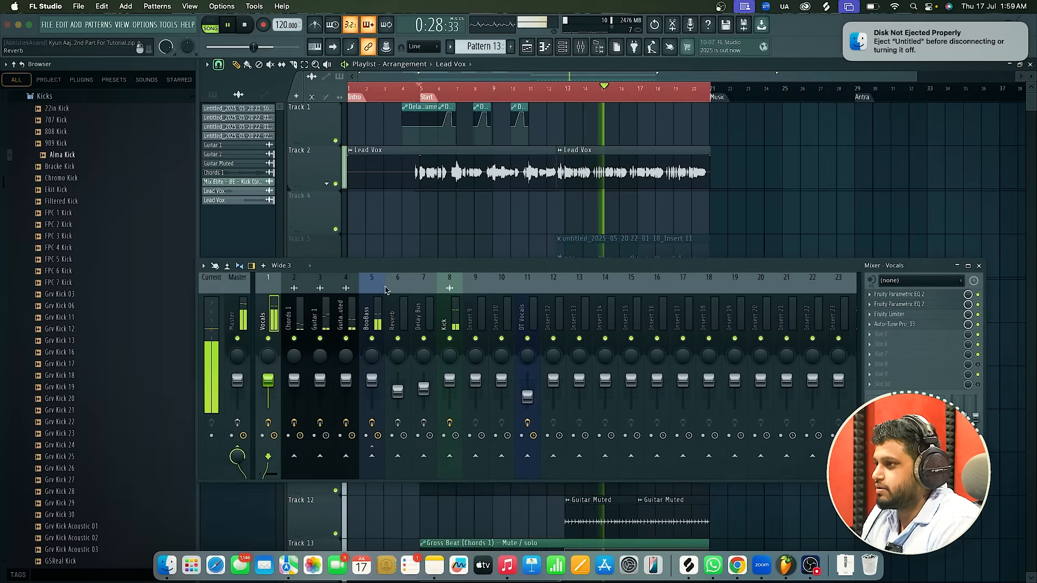
{"action": "key", "text": "space"}
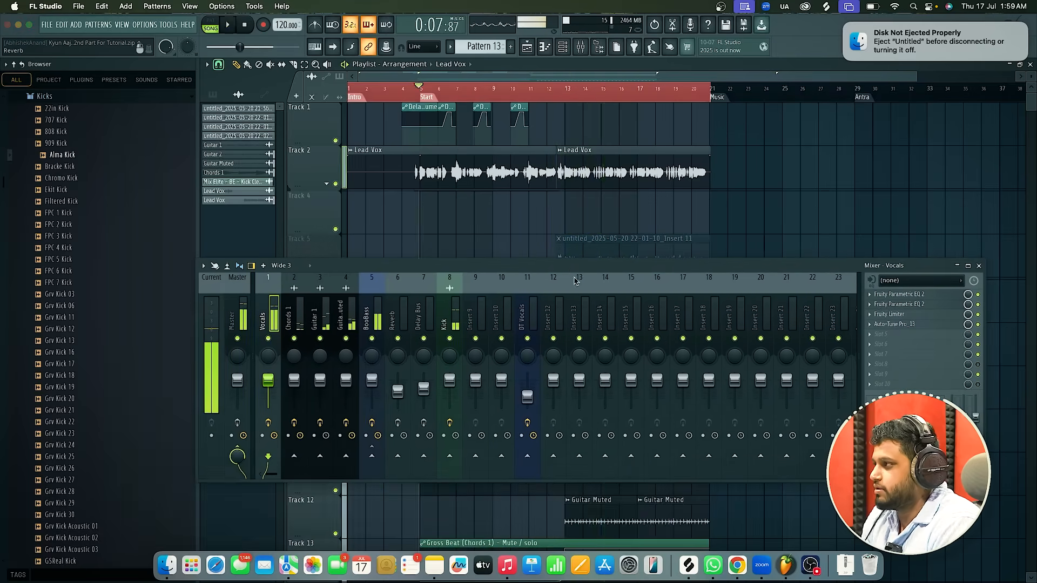
{"action": "left_click", "coordinate": [892, 337]}
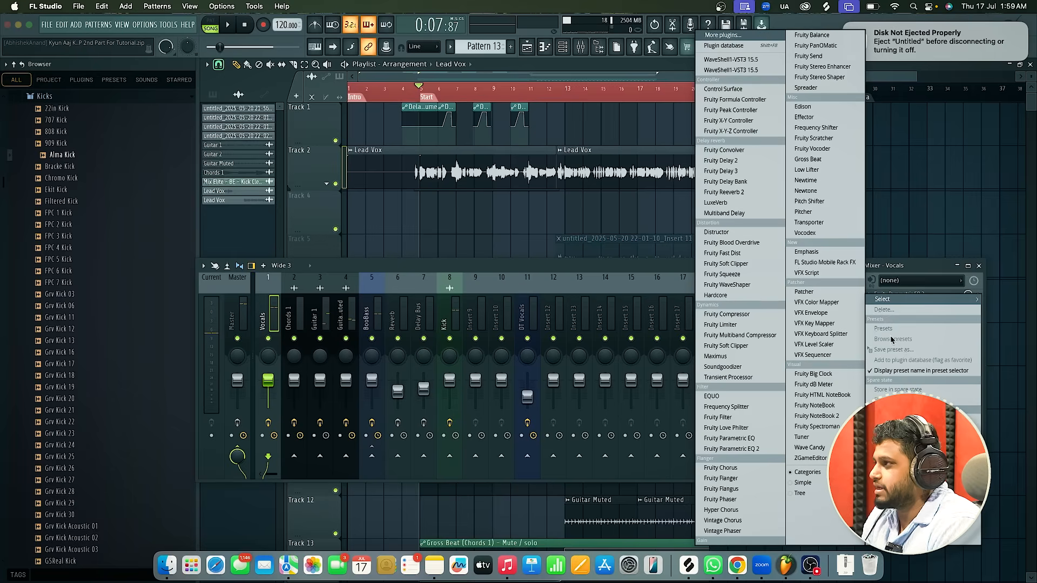
{"action": "left_click", "coordinate": [723, 35]}
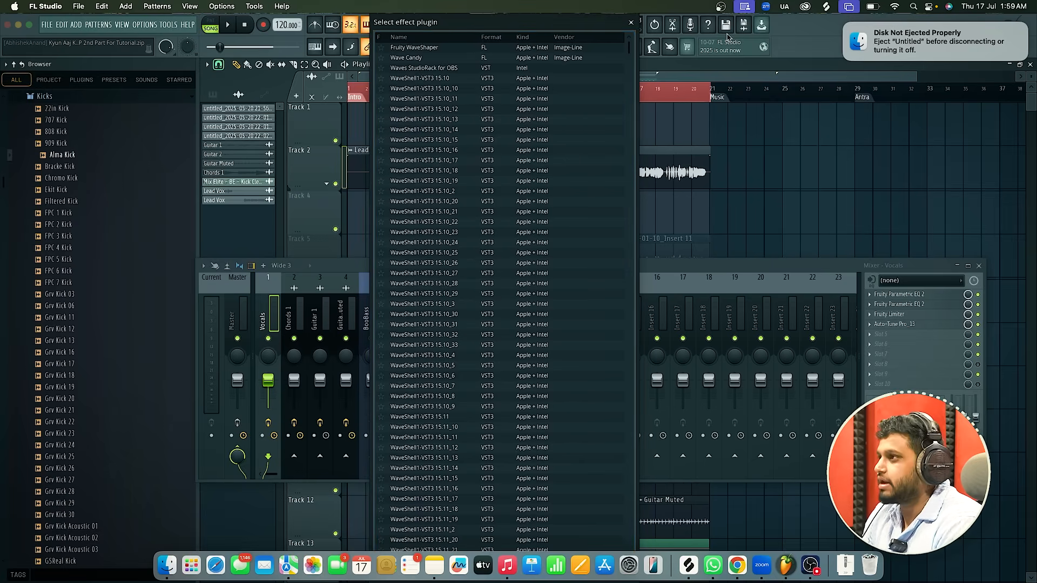
{"action": "double_click", "coordinate": [562, 47]}
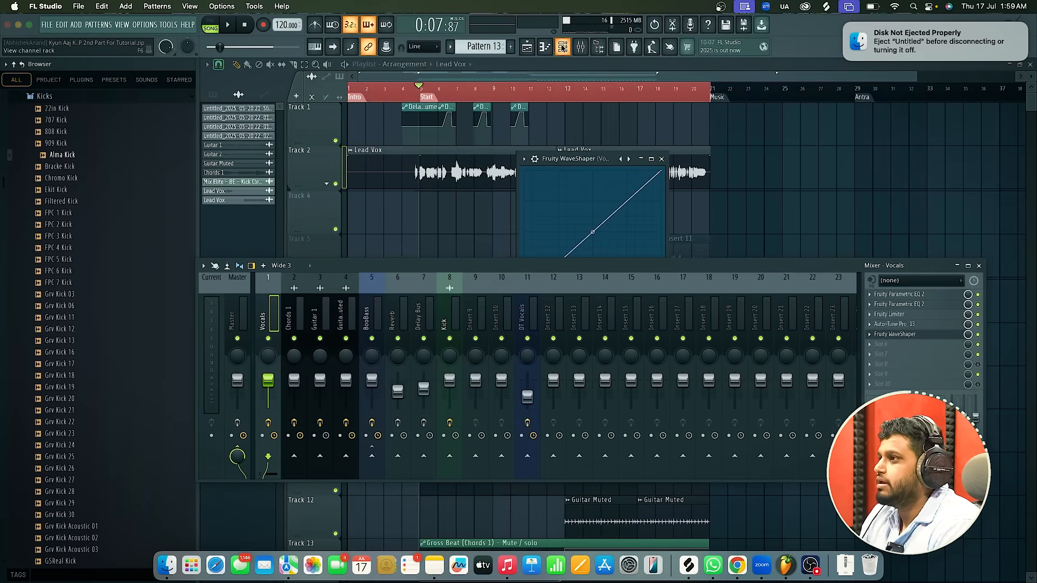
{"action": "left_click_drag", "start_coordinate": [553, 158], "coordinate": [506, 110]}
{"action": "left_click_drag", "start_coordinate": [529, 267], "coordinate": [529, 330]}
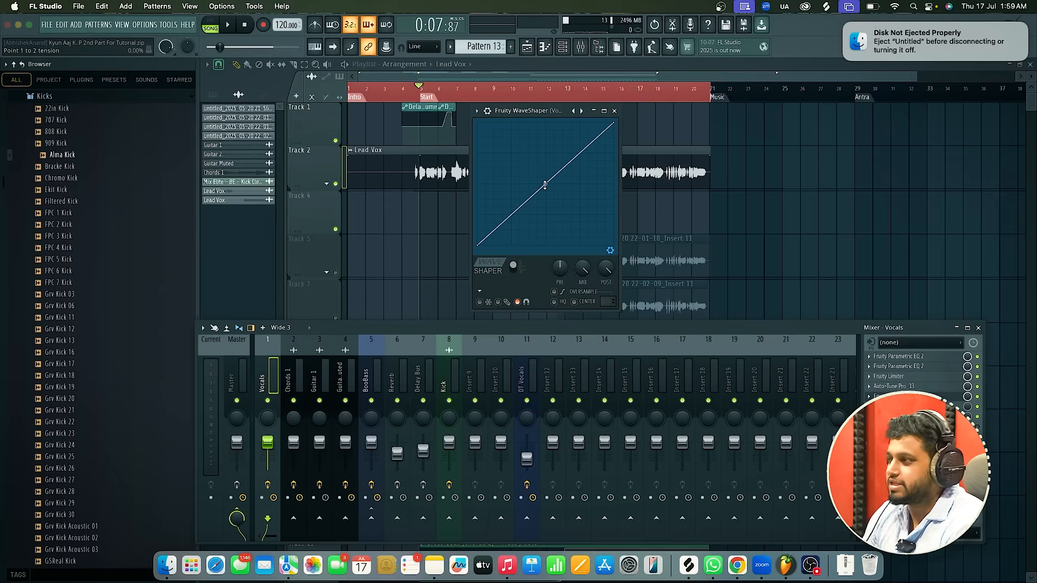
Play the song and bend the Fruity WaveShaper curve upward by raising the tension between points 1 and 2
{"action": "key", "text": "space"}
{"action": "left_click_drag", "start_coordinate": [545, 180], "coordinate": [545, 158]}
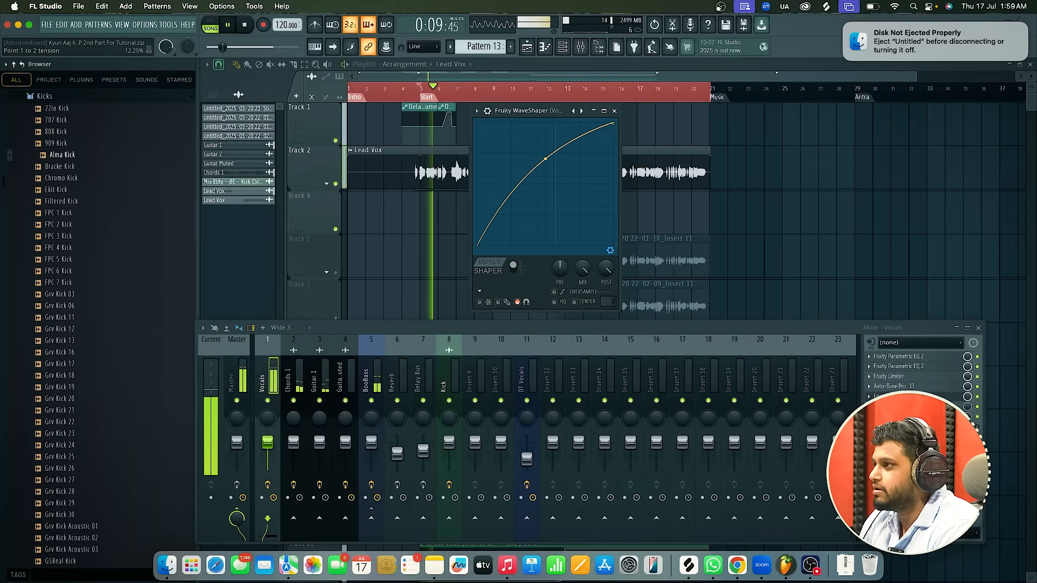
{"action": "key", "text": "space"}
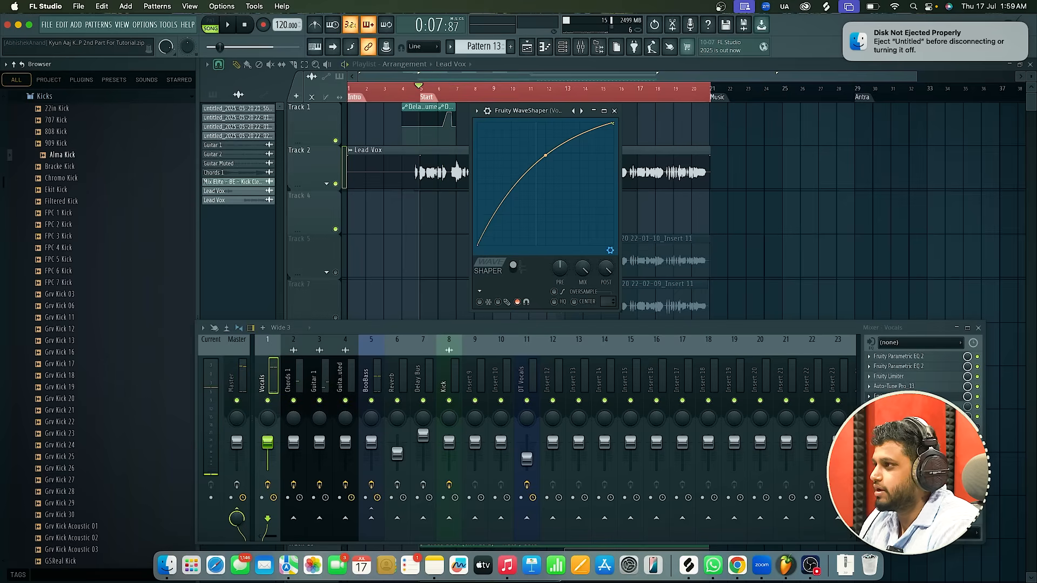
{"action": "key", "text": "ctrl+z"}
Switch Fruity WaveShaper to its bipolar S-shaped curve, lower the post gain to 77% during playback, and close the plugin
{"action": "key", "text": "space"}
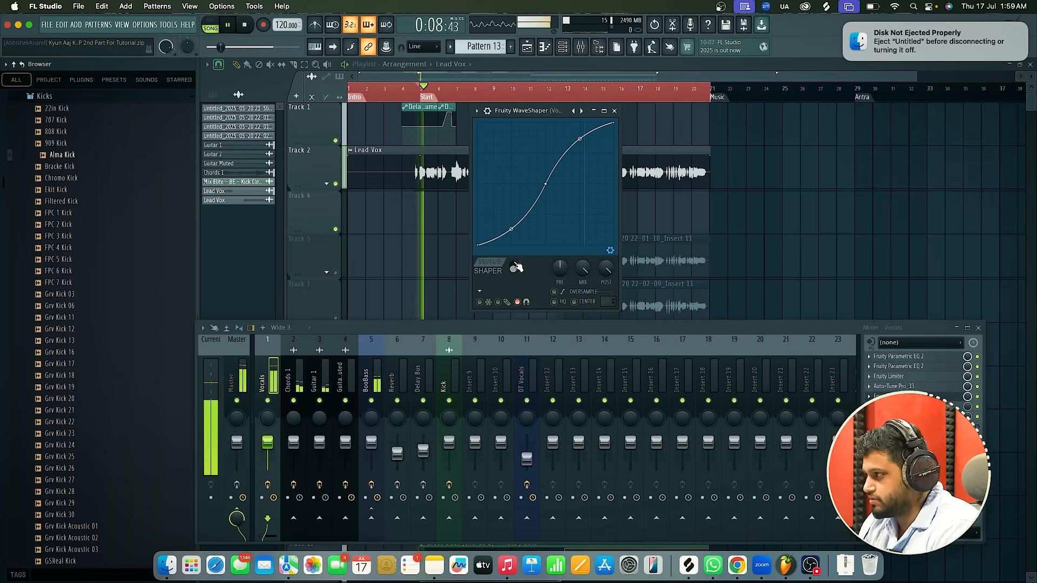
{"action": "key", "text": "space"}
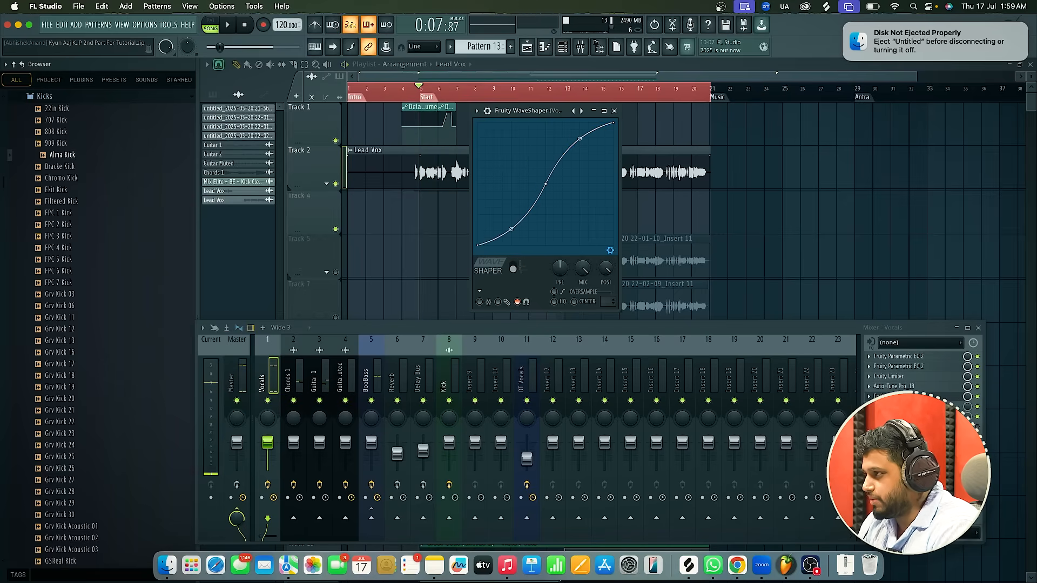
{"action": "key", "text": "space"}
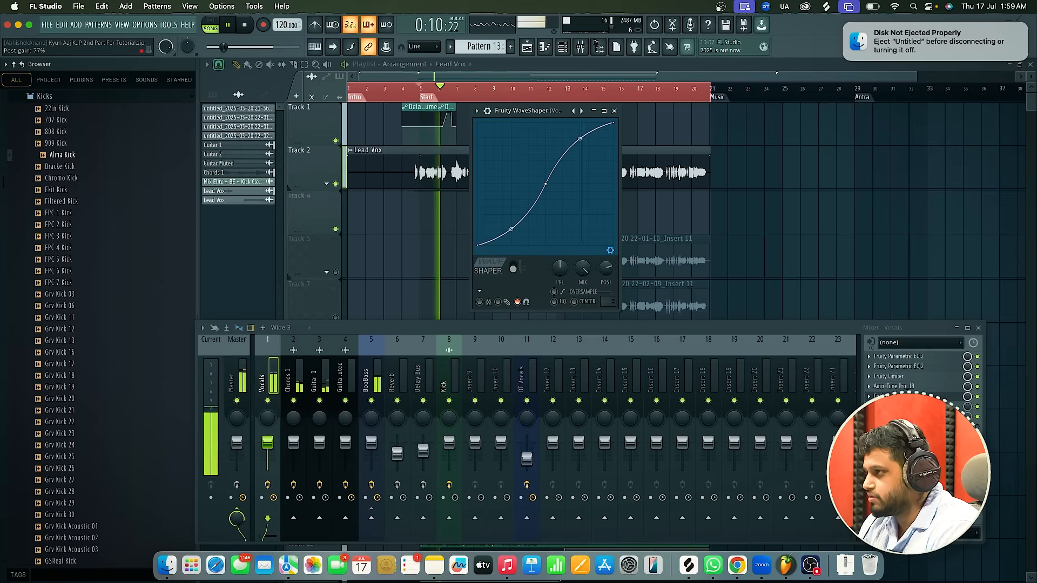
{"action": "left_click", "coordinate": [615, 112]}
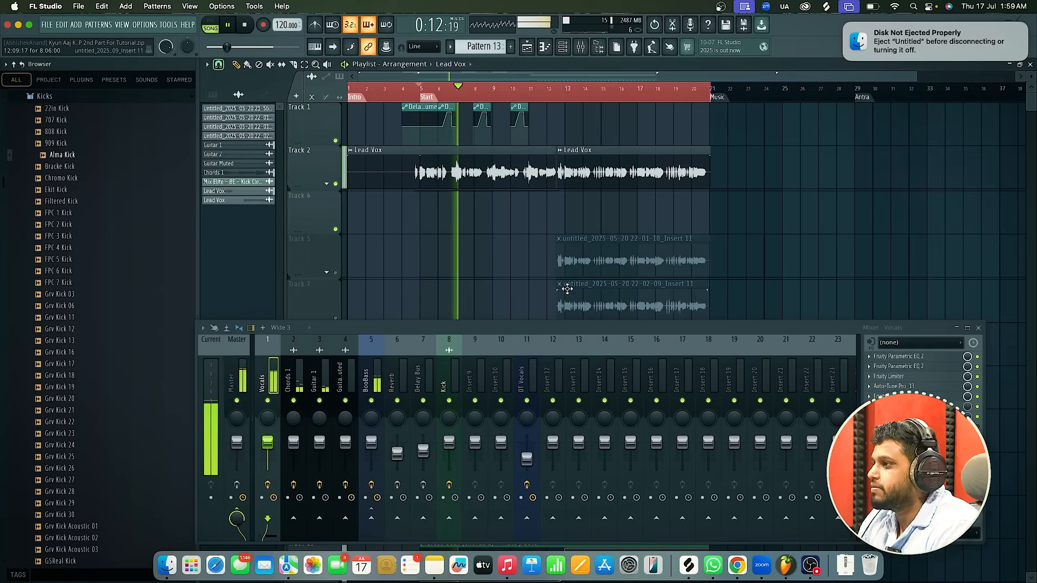
Load a third Fruity Parametric EQ 2 in slot 6 of the Vocals track, arrange the windows to show its graph, and stop playback
{"action": "left_click_drag", "start_coordinate": [556, 323], "coordinate": [497, 133]}
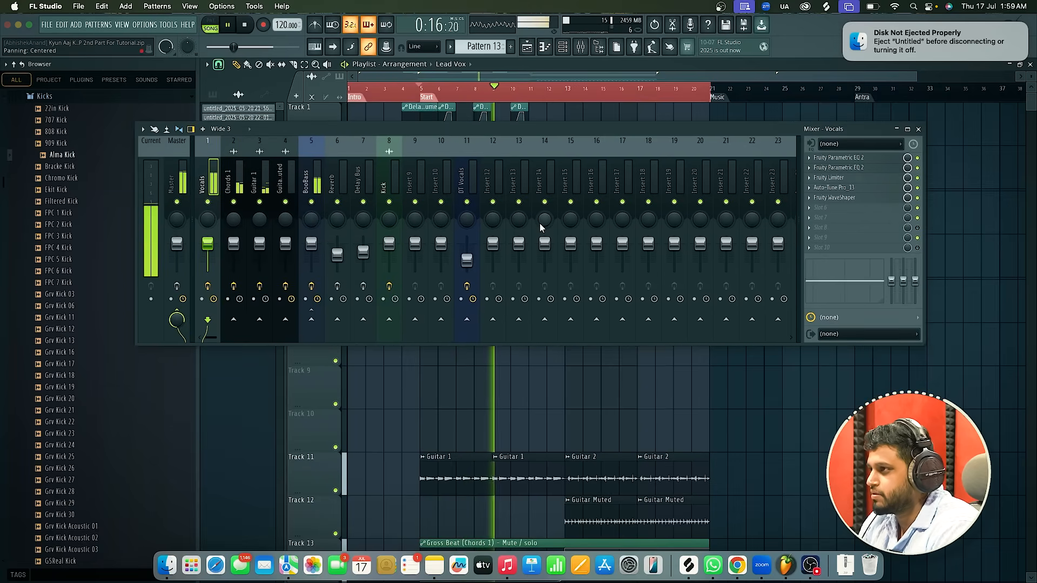
{"action": "left_click_drag", "start_coordinate": [352, 134], "coordinate": [386, 151]}
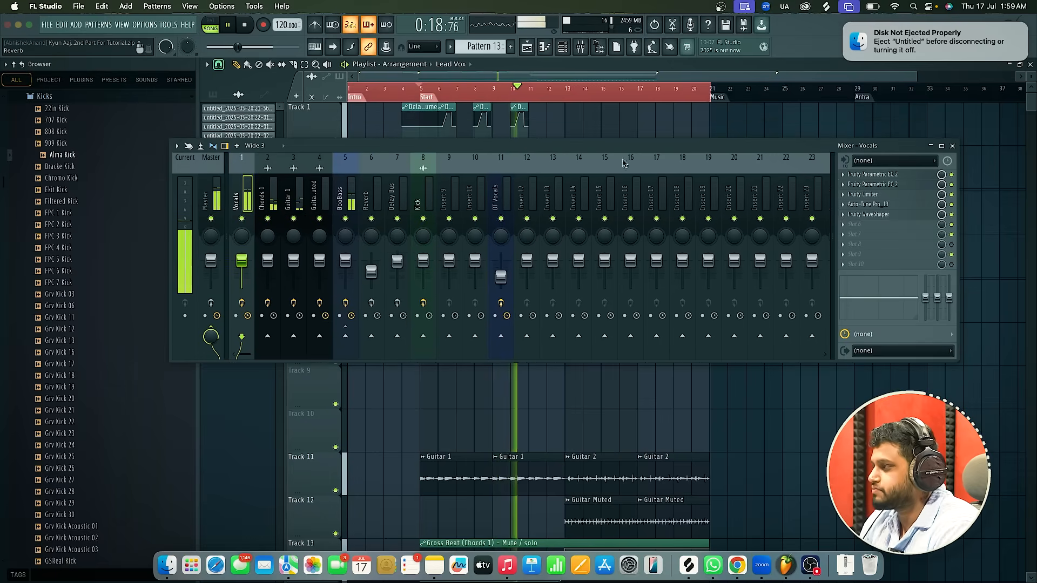
{"action": "left_click", "coordinate": [870, 227]}
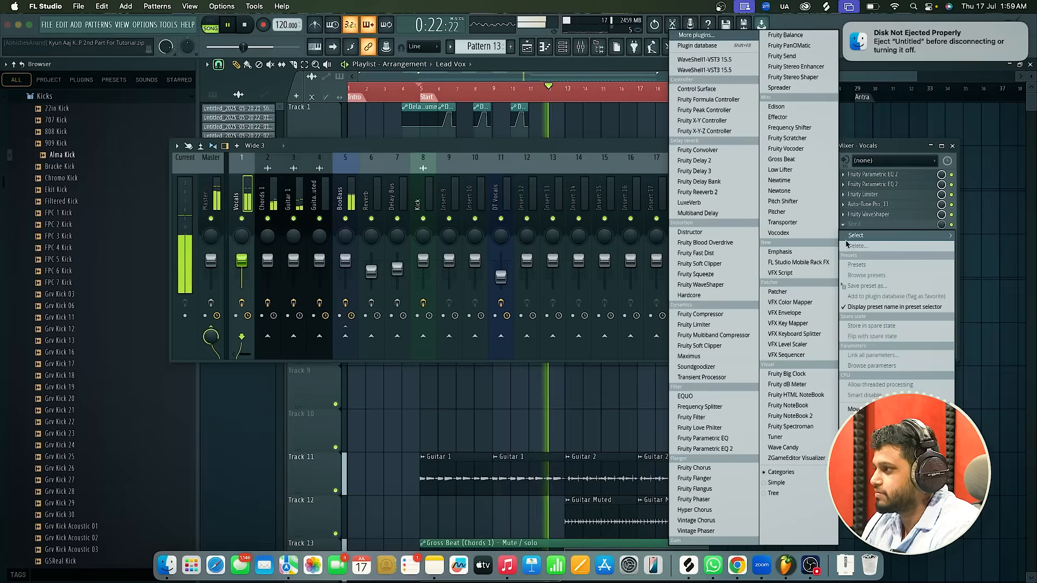
{"action": "left_click", "coordinate": [723, 448]}
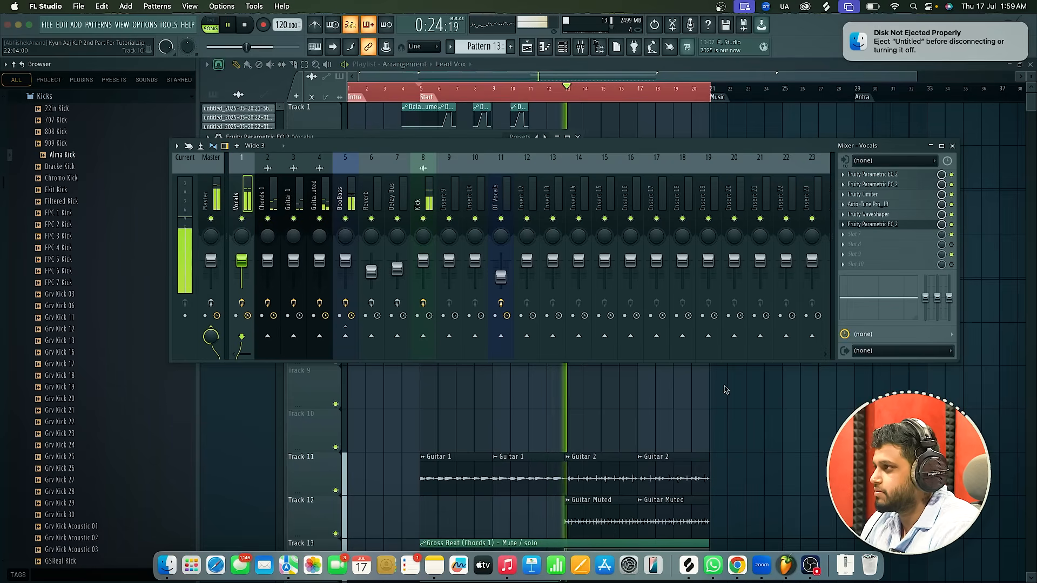
{"action": "left_click_drag", "start_coordinate": [720, 151], "coordinate": [708, 308]}
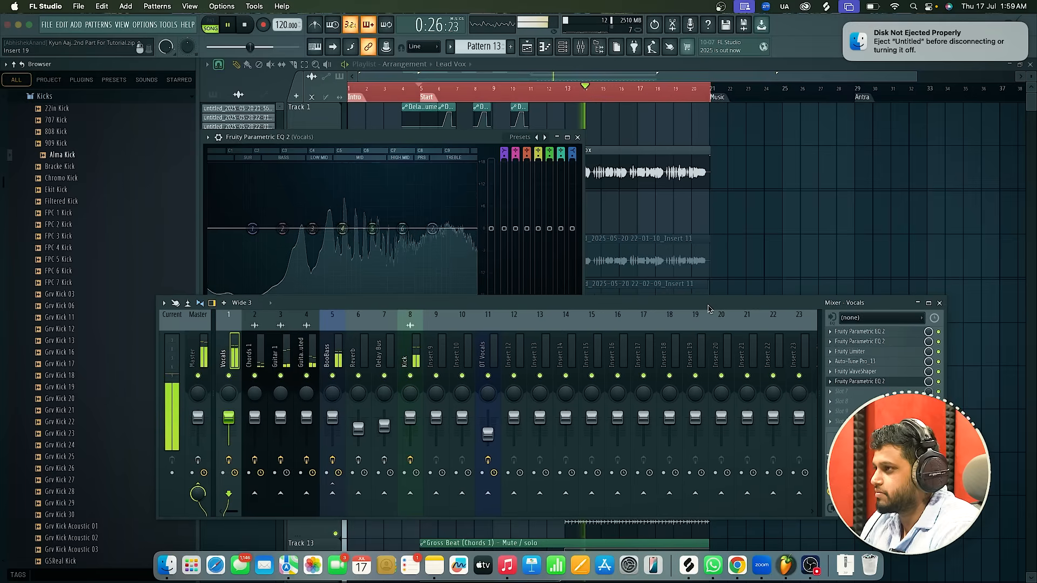
{"action": "left_click_drag", "start_coordinate": [457, 142], "coordinate": [553, 103]}
{"action": "key", "text": "space"}
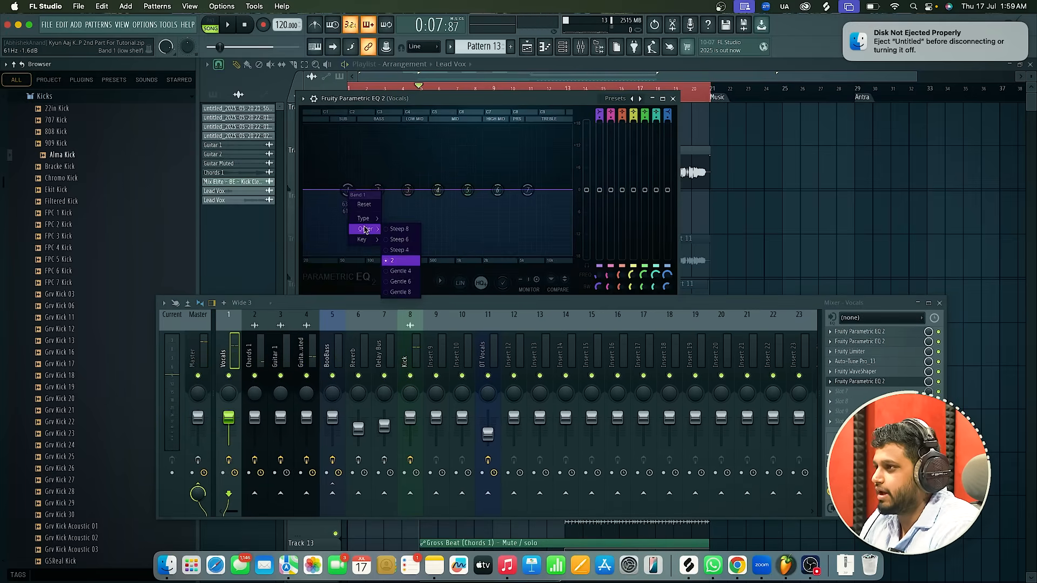
Make Band 1 of the new EQ a Steep 4 high-pass filter and raise its cutoff to roll off the vocal's low end
{"action": "mouse_move", "coordinate": [371, 221]}
{"action": "left_click", "coordinate": [411, 250]}
{"action": "left_click_drag", "start_coordinate": [347, 189], "coordinate": [403, 169]}
Sweep a narrow 18 dB boost with Band 3 during playback, and turn it into a 4.1 dB cut at 497 Hz
{"action": "key", "text": "space"}
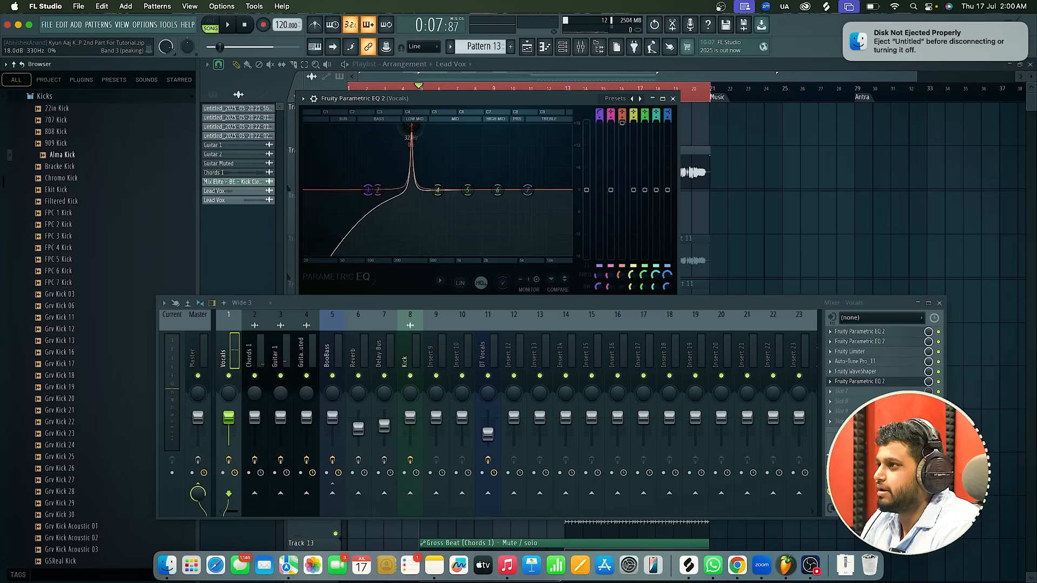
{"action": "mouse_move", "coordinate": [427, 123]}
{"action": "left_mouse_down"}
{"action": "mouse_move", "coordinate": [437, 125]}
{"action": "mouse_move", "coordinate": [428, 126]}
{"action": "left_mouse_up"}
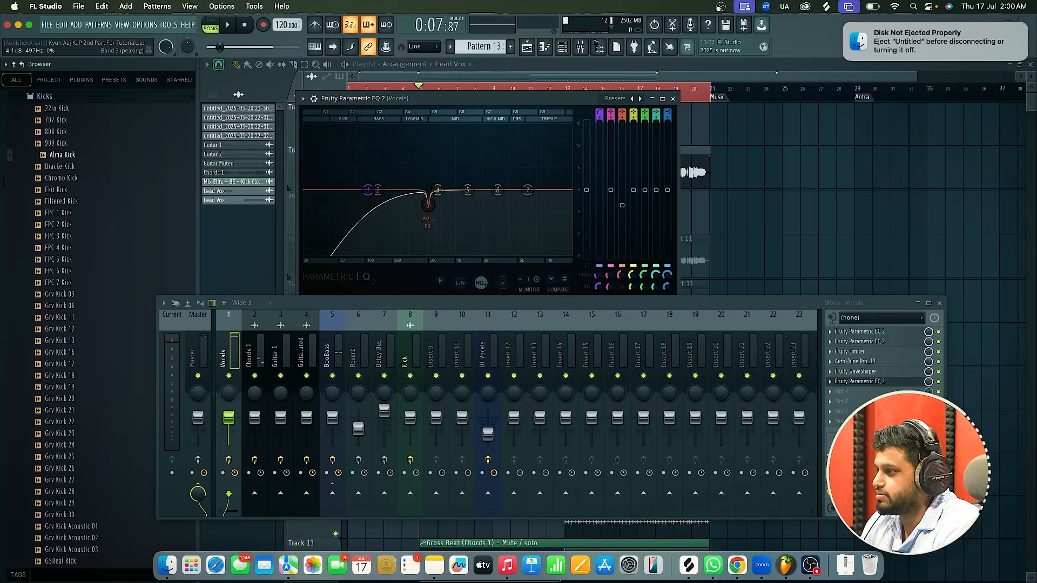
Sweep a boosted Band 4 through the low mids during playback, and turn it into a small cut below Band 3
{"action": "key", "text": "space"}
{"action": "left_click_drag", "start_coordinate": [437, 189], "coordinate": [400, 126]}
{"action": "left_click_drag", "start_coordinate": [639, 122], "coordinate": [638, 152]}
{"action": "left_click_drag", "start_coordinate": [399, 190], "coordinate": [400, 198]}
{"action": "scroll", "coordinate": [498, 173], "scroll_direction": "down", "scroll_amount": 4}
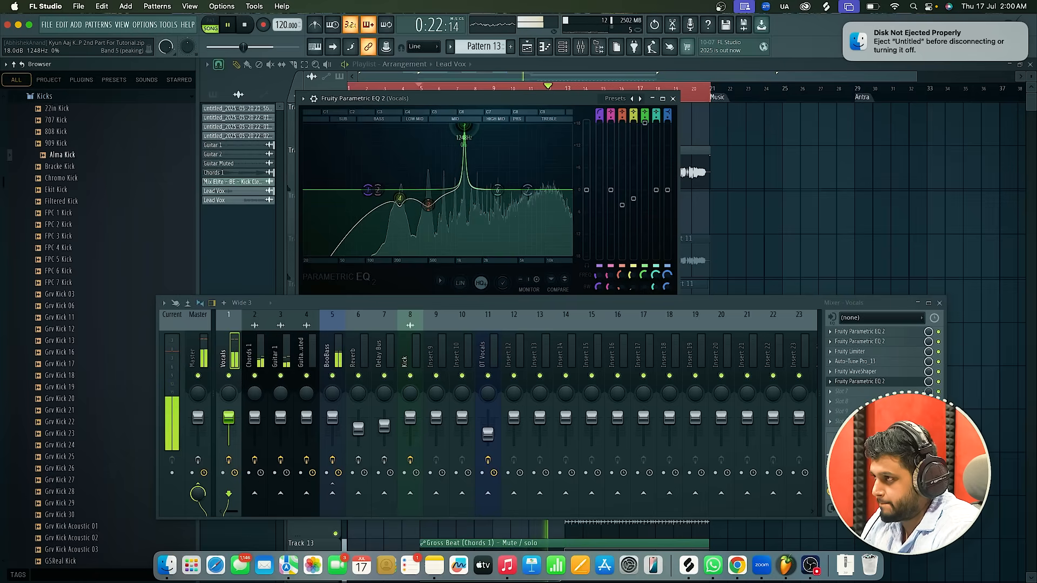
Sweep a narrow 18 dB boost with Band 5, turn it into a 3.1 dB cut near 1.3 kHz, and close the EQ
{"action": "left_click_drag", "start_coordinate": [466, 126], "coordinate": [468, 126]}
{"action": "left_click_drag", "start_coordinate": [645, 123], "coordinate": [644, 130]}
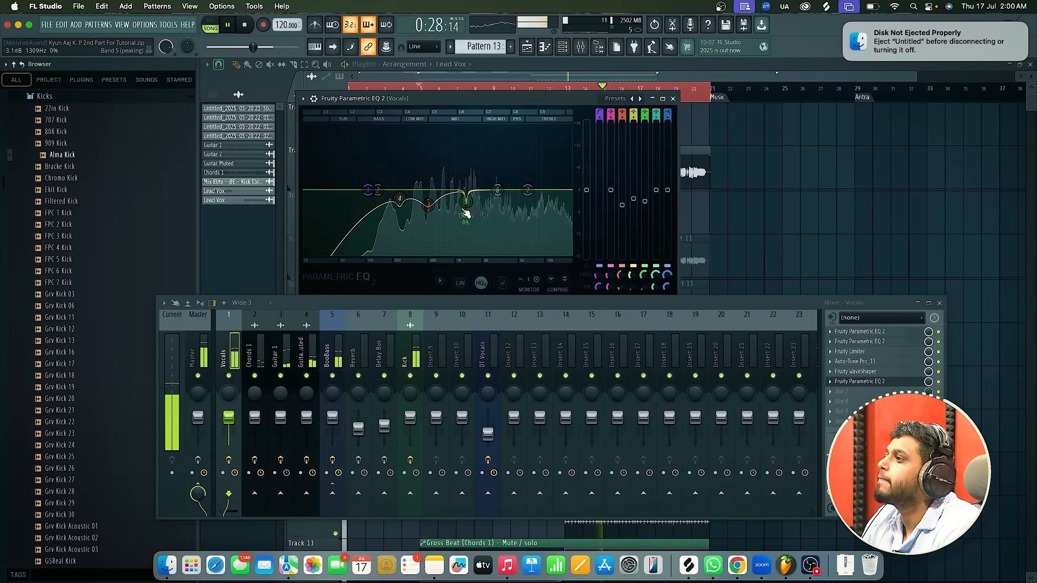
{"action": "left_click", "coordinate": [672, 99]}
Move the mixer clear of the lead vocal, solo playlist Track 2, and play the Lead Vox from about bar 16
{"action": "left_click_drag", "start_coordinate": [674, 306], "coordinate": [680, 178]}
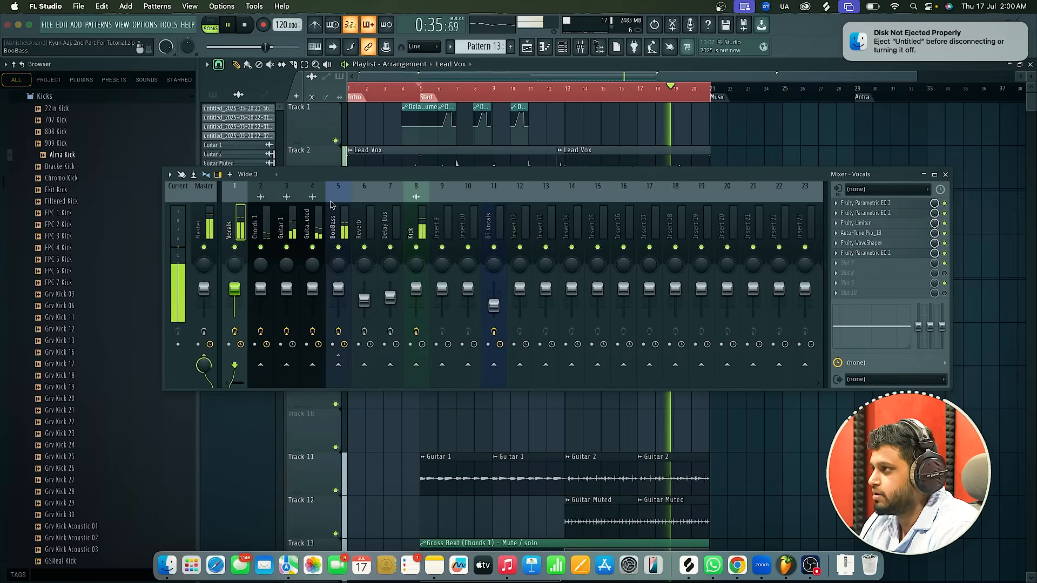
{"action": "key", "text": "space"}
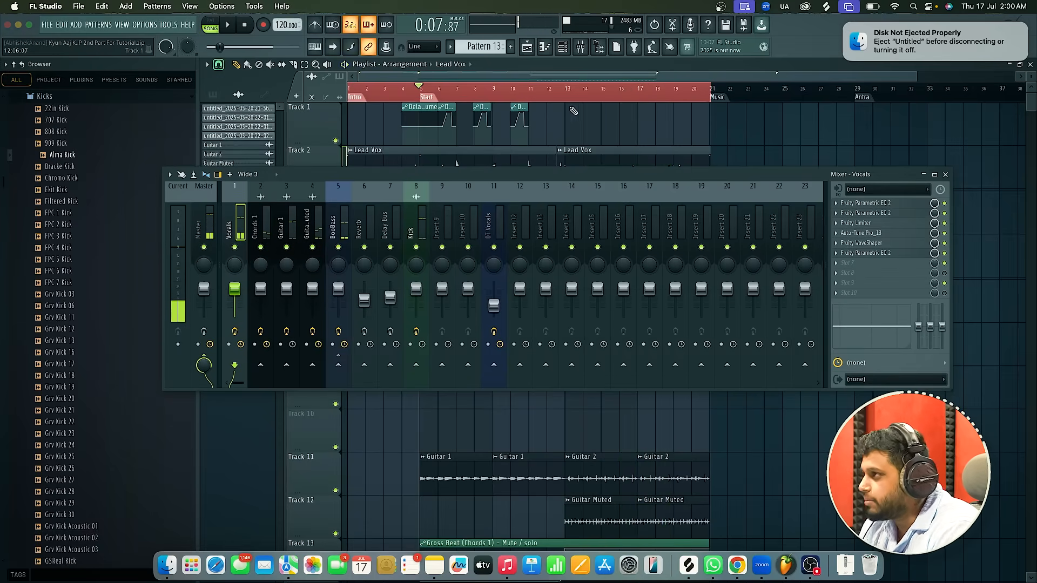
{"action": "key", "text": "space"}
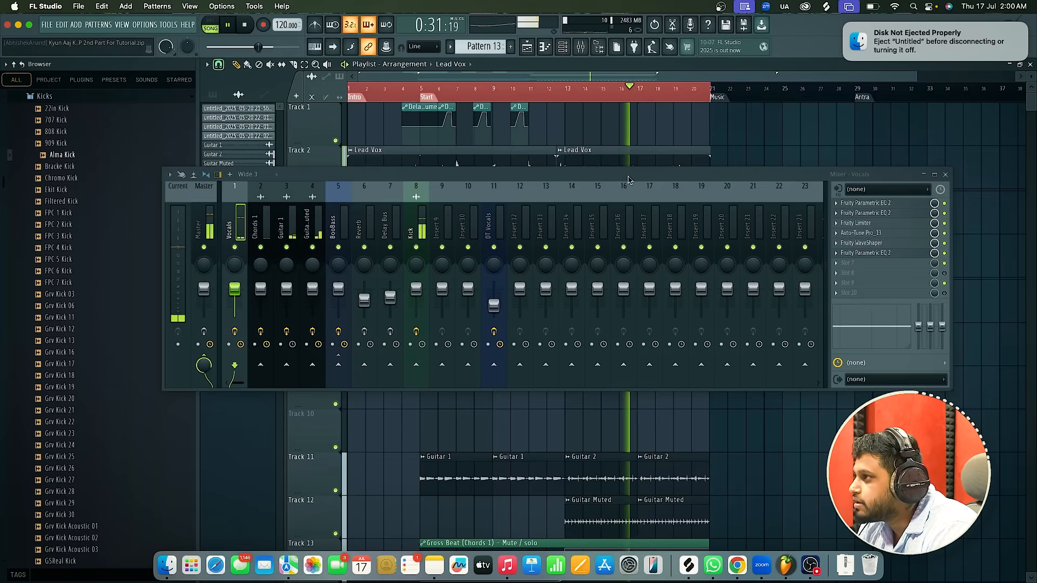
{"action": "left_click_drag", "start_coordinate": [479, 174], "coordinate": [468, 242]}
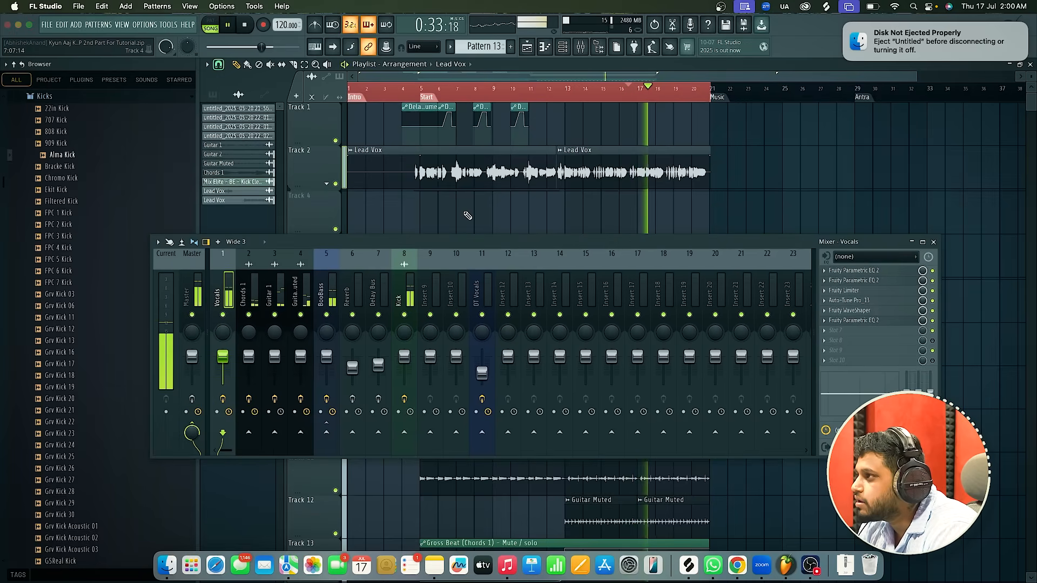
{"action": "key", "text": "space"}
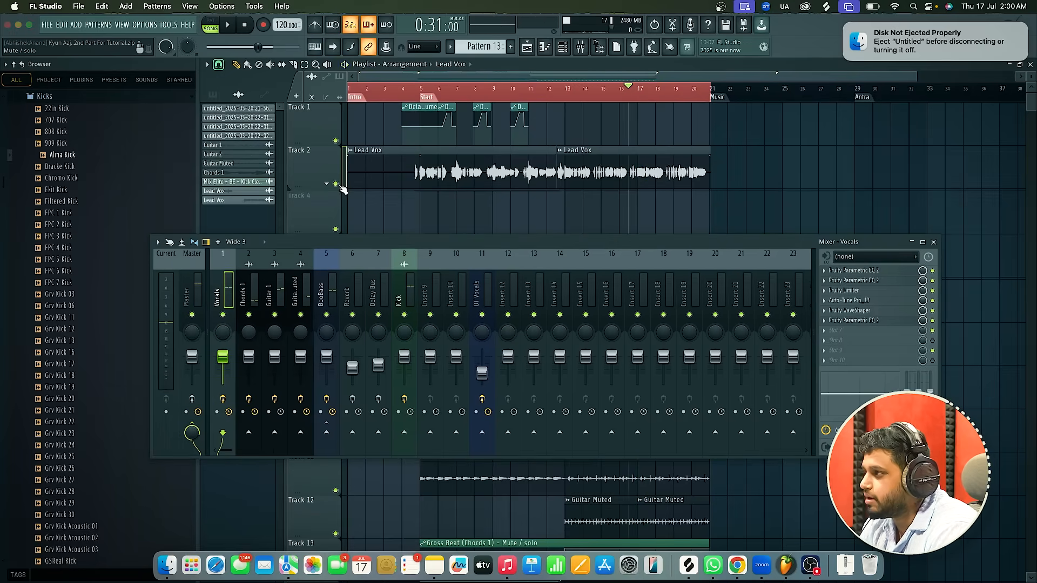
{"action": "key", "text": "space"}
{"action": "scroll", "coordinate": [660, 196], "scroll_direction": "up", "scroll_amount": 4}
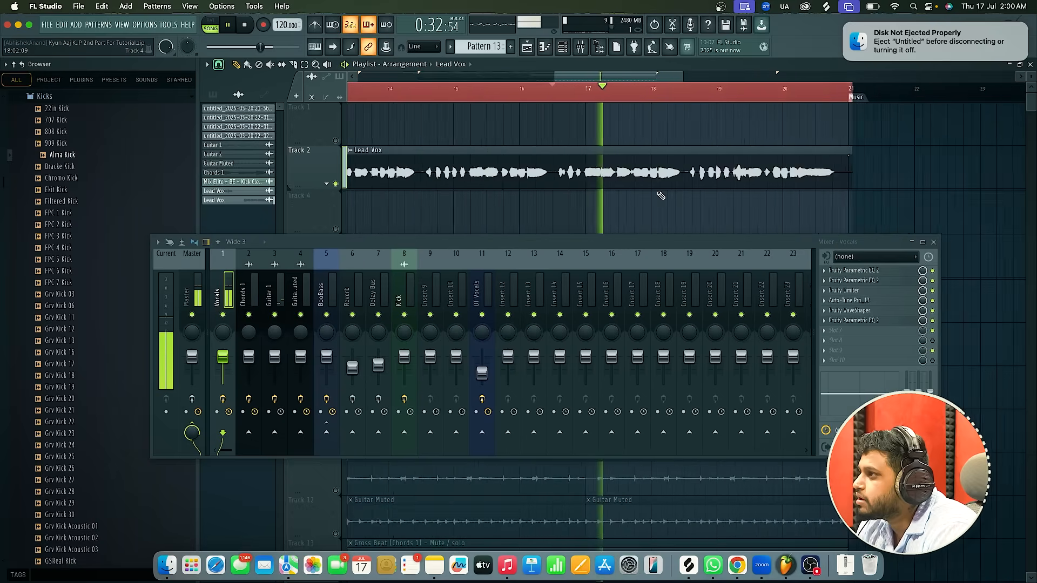
Replay the soloed Lead Vox phrase starting between bars 17 and 18
{"action": "scroll", "coordinate": [660, 196], "scroll_direction": "up", "scroll_amount": 2}
{"action": "key", "text": "space"}
{"action": "key", "text": "space"}
{"action": "key", "text": "space"}
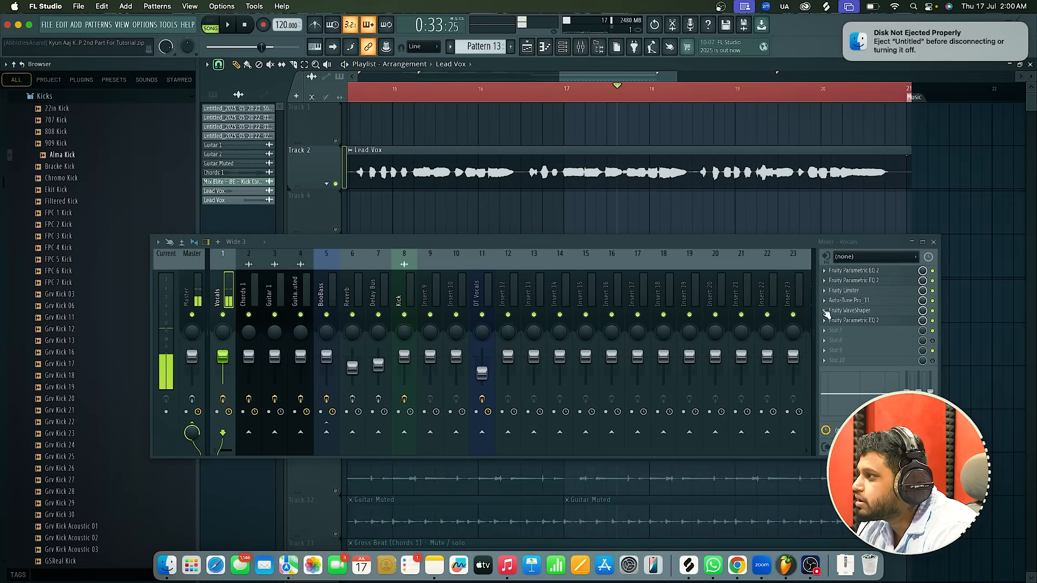
Boost Band 6 of the last Vocals Fruity Parametric EQ 2 as a narrow peak near 3.6 kHz during playback, and widen its bandwidth
{"action": "left_click", "coordinate": [856, 321]}
{"action": "key", "text": "space"}
{"action": "left_click_drag", "start_coordinate": [497, 190], "coordinate": [506, 126]}
{"action": "key", "text": "space"}
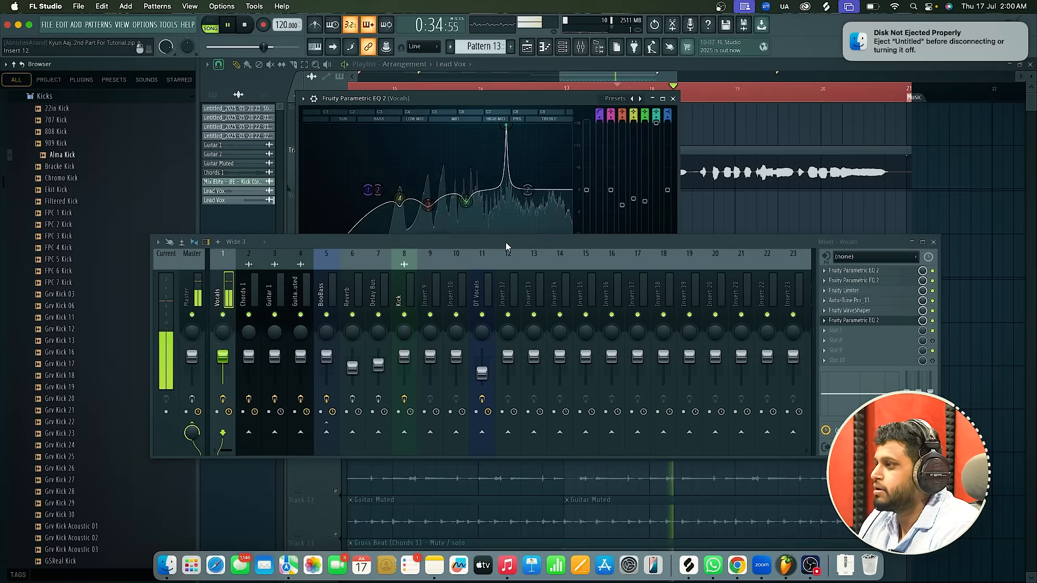
{"action": "left_click_drag", "start_coordinate": [505, 242], "coordinate": [505, 333]}
{"action": "key", "text": "space"}
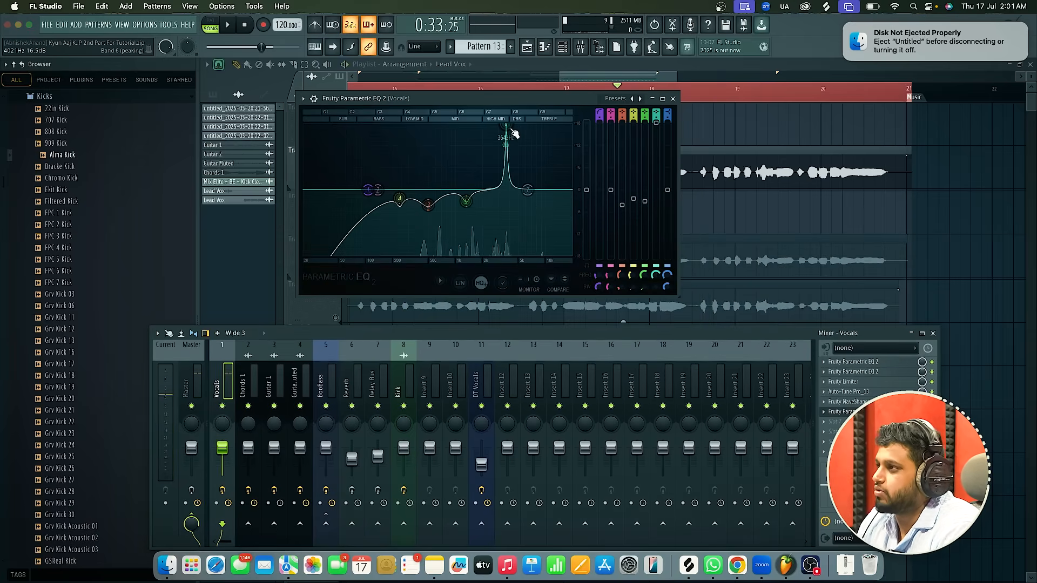
{"action": "scroll", "coordinate": [511, 135], "scroll_direction": "down", "scroll_amount": 8}
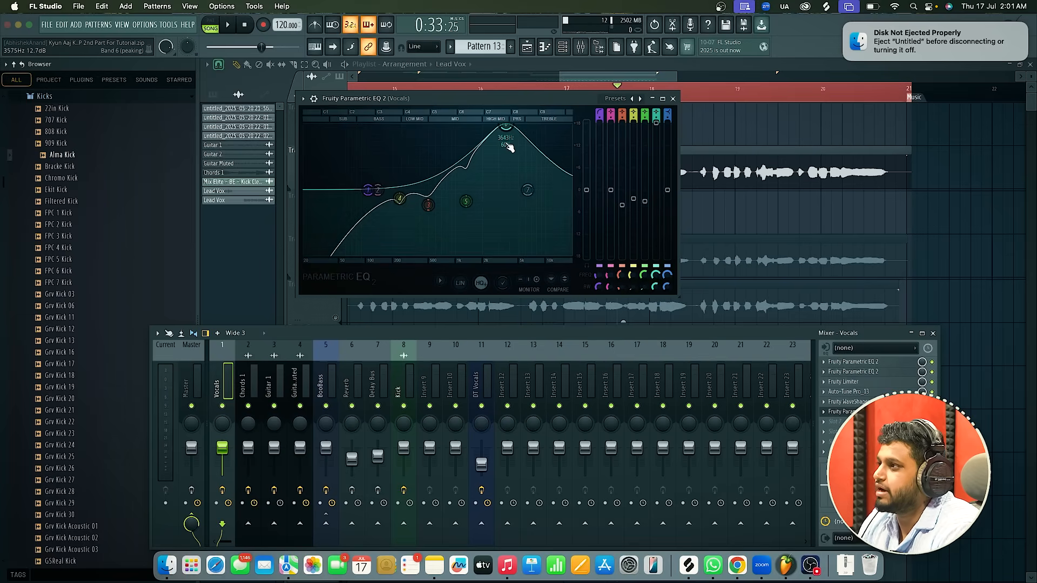
{"action": "left_click", "coordinate": [672, 99]}
{"action": "left_click_drag", "start_coordinate": [630, 331], "coordinate": [625, 186]}
{"action": "left_click", "coordinate": [824, 269]}
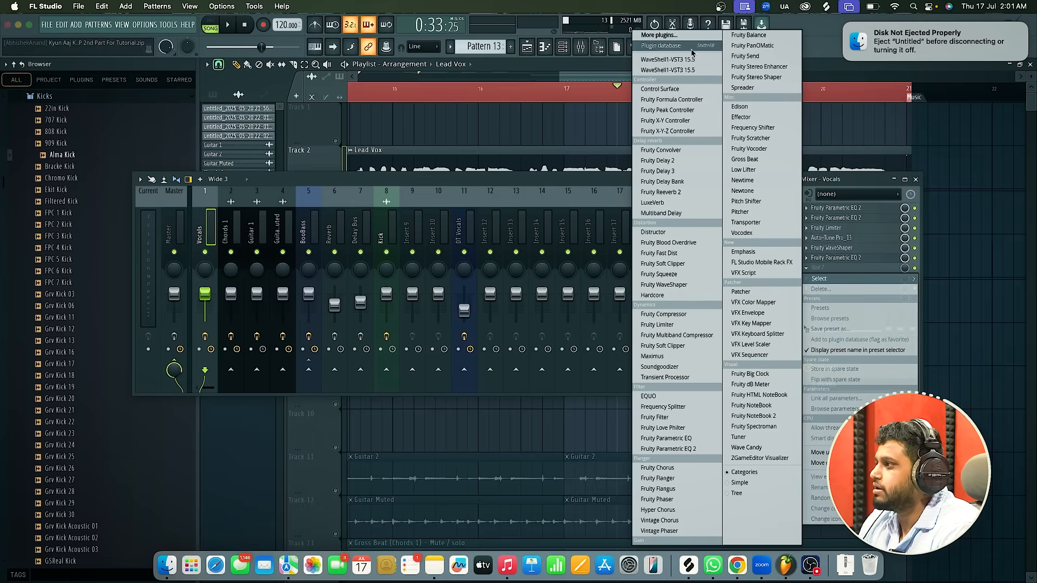
Reopen the last Fruity Parametric EQ 2 on Vocals with the mixer clear of it, and reset Band 6's level
{"action": "left_click", "coordinate": [868, 258]}
{"action": "left_click_drag", "start_coordinate": [563, 178], "coordinate": [564, 348]}
{"action": "left_click_drag", "start_coordinate": [658, 197], "coordinate": [659, 176]}
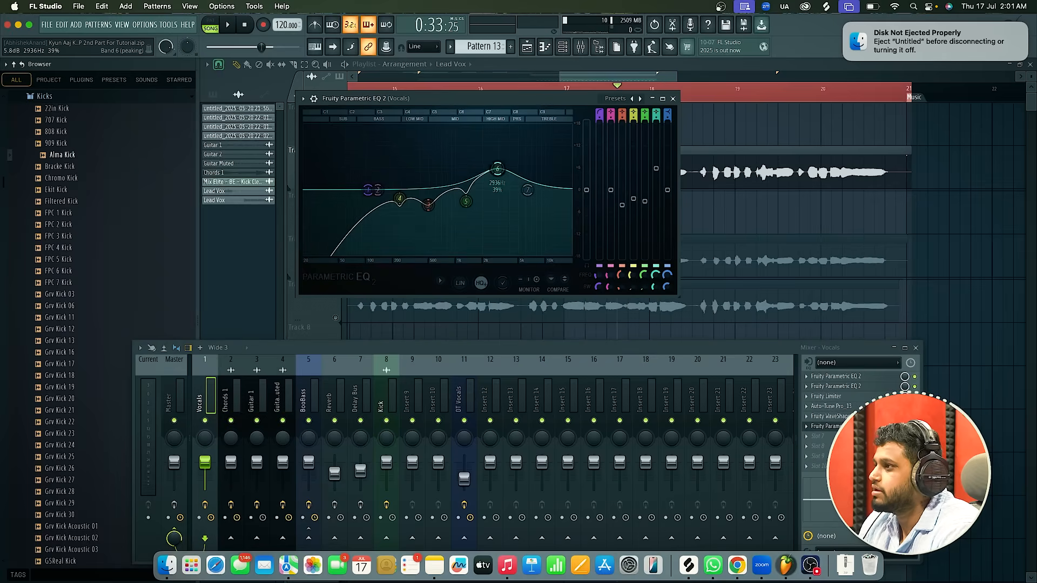
{"action": "right_click", "coordinate": [655, 184]}
{"action": "left_click", "coordinate": [697, 346]}
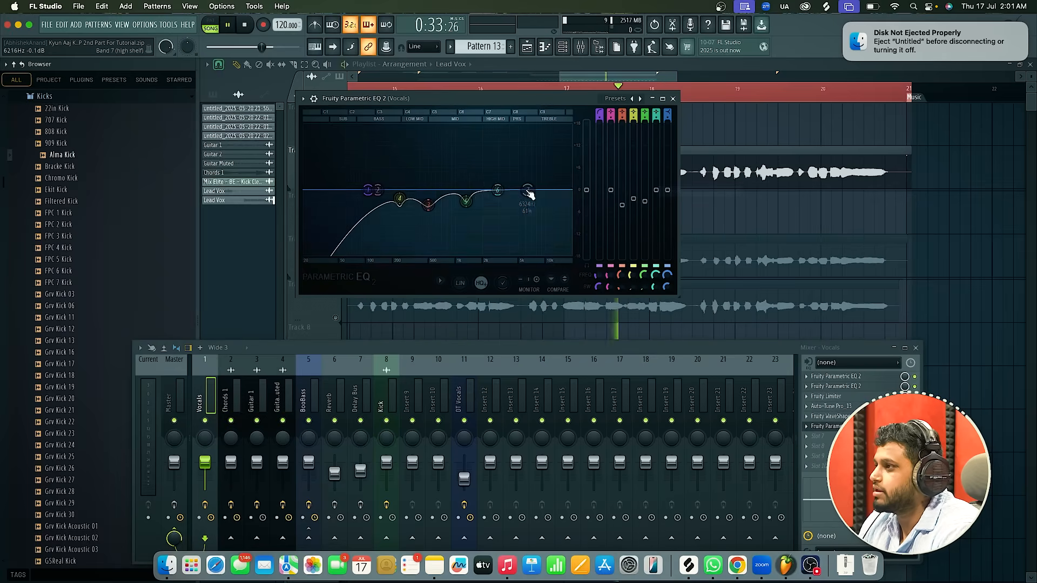
Search for the harsh vocal frequency by auditioning a narrow Band 6 boost near 3.7 kHz over repeated playback
{"action": "left_click_drag", "start_coordinate": [511, 193], "coordinate": [508, 185]}
{"action": "key", "text": "space"}
{"action": "key", "text": "space"}
{"action": "scroll", "coordinate": [508, 186], "scroll_direction": "down", "scroll_amount": 10}
{"action": "key", "text": "space"}
{"action": "left_click_drag", "start_coordinate": [508, 186], "coordinate": [506, 125]}
{"action": "key", "text": "space"}
{"action": "key", "text": "space"}
{"action": "key", "text": "space"}
{"action": "key", "text": "space"}
{"action": "key", "text": "space"}
{"action": "key", "text": "space"}
{"action": "key", "text": "space"}
{"action": "key", "text": "space"}
{"action": "key", "text": "space"}
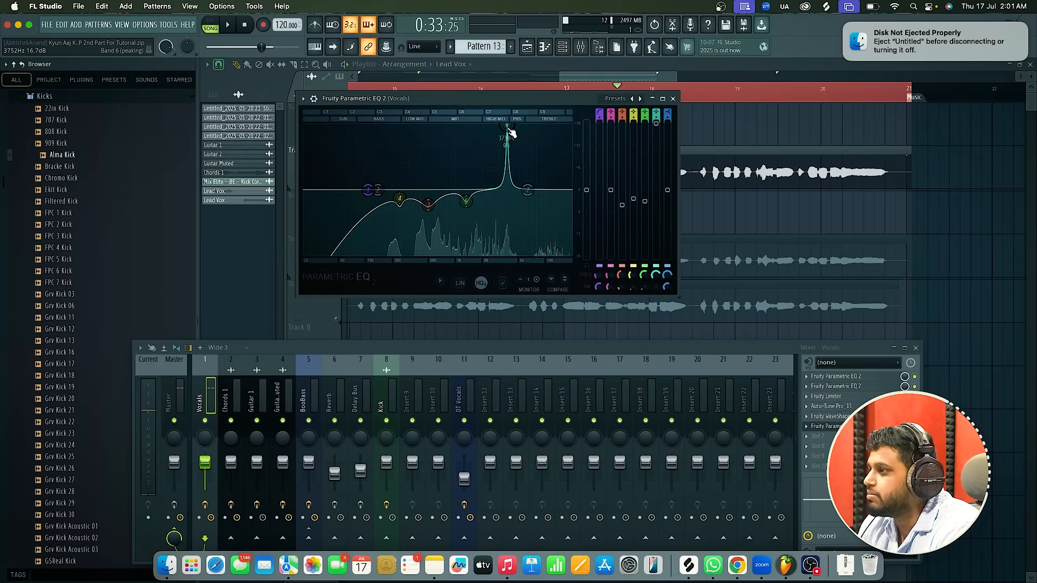
Fine-tune the narrow Band 6 test boost to about 3655 Hz during playback, reset the band to flat, and close the EQ
{"action": "scroll", "coordinate": [508, 129], "scroll_direction": "up", "scroll_amount": 5}
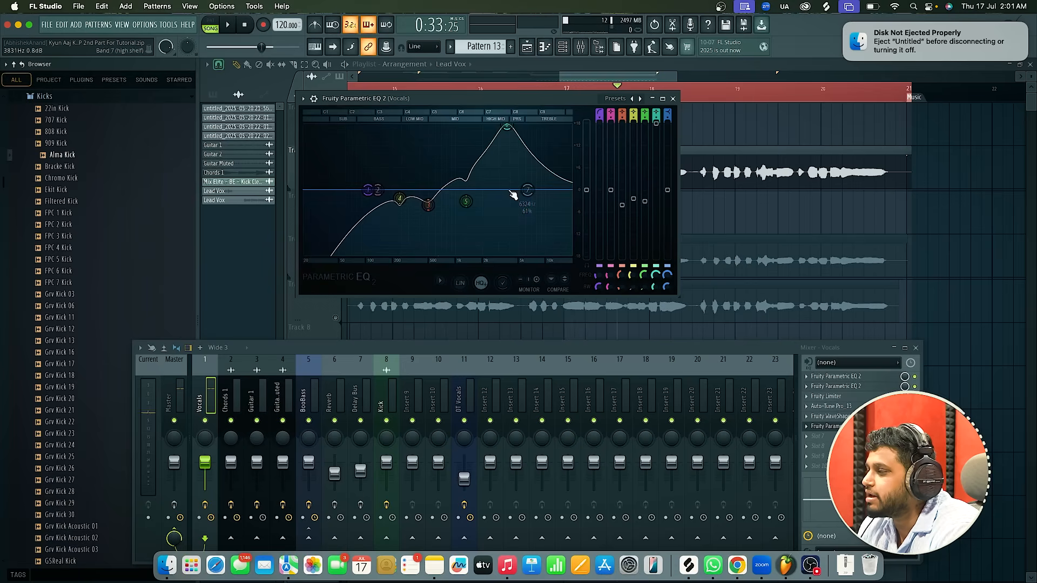
{"action": "key", "text": "space"}
{"action": "key", "text": "space"}
{"action": "scroll", "coordinate": [510, 119], "scroll_direction": "down", "scroll_amount": 10}
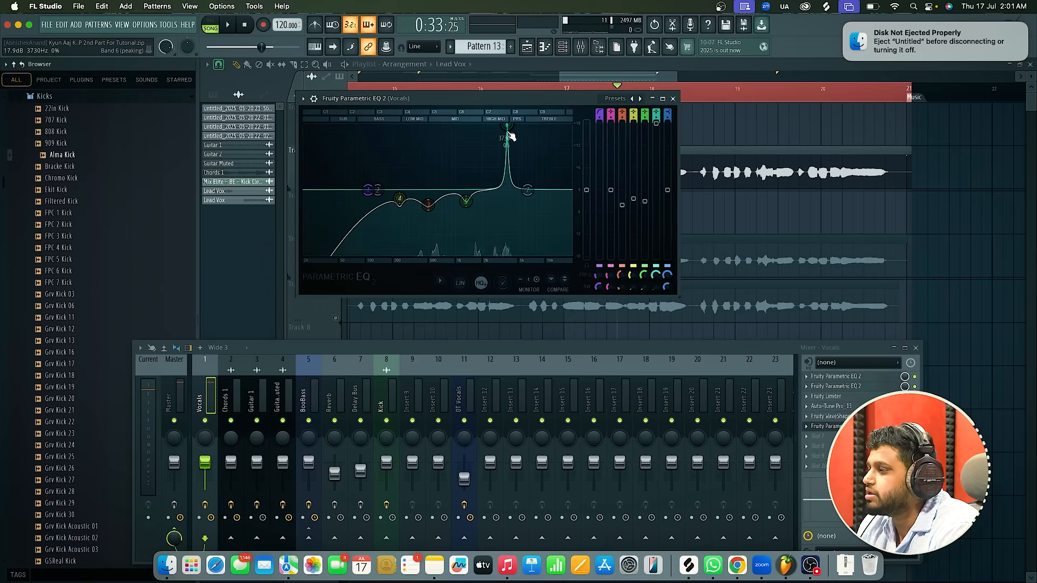
{"action": "key", "text": "space"}
{"action": "left_click_drag", "start_coordinate": [507, 131], "coordinate": [505, 131]}
{"action": "key", "text": "space"}
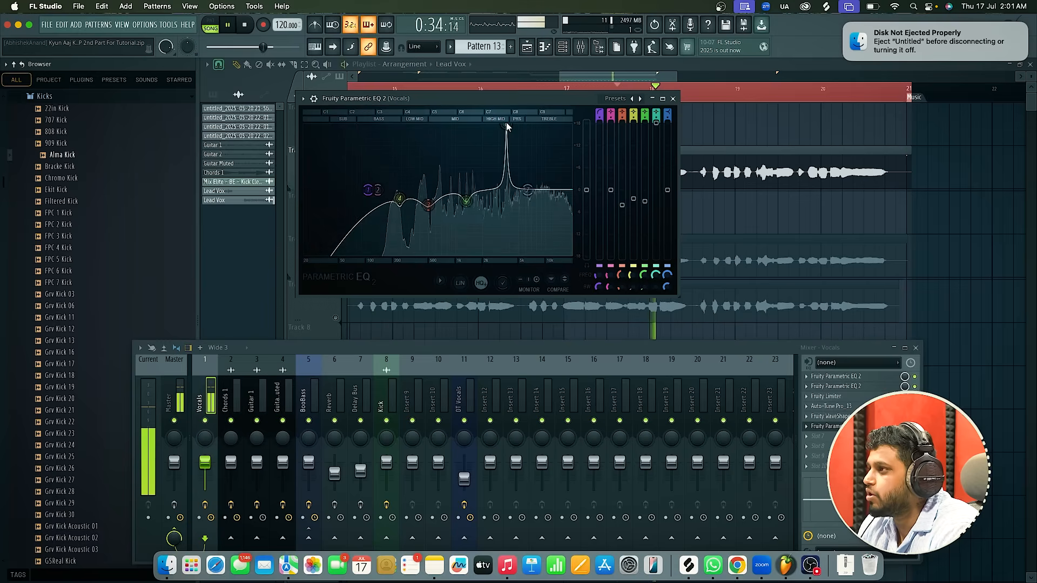
{"action": "scroll", "coordinate": [507, 124], "scroll_direction": "up", "scroll_amount": 10}
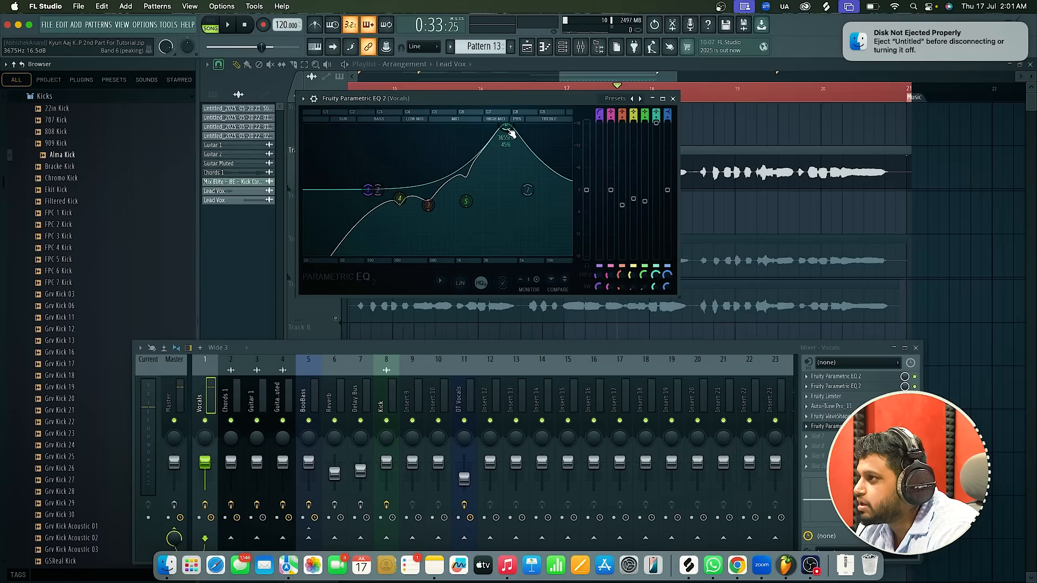
{"action": "left_click", "coordinate": [522, 137]}
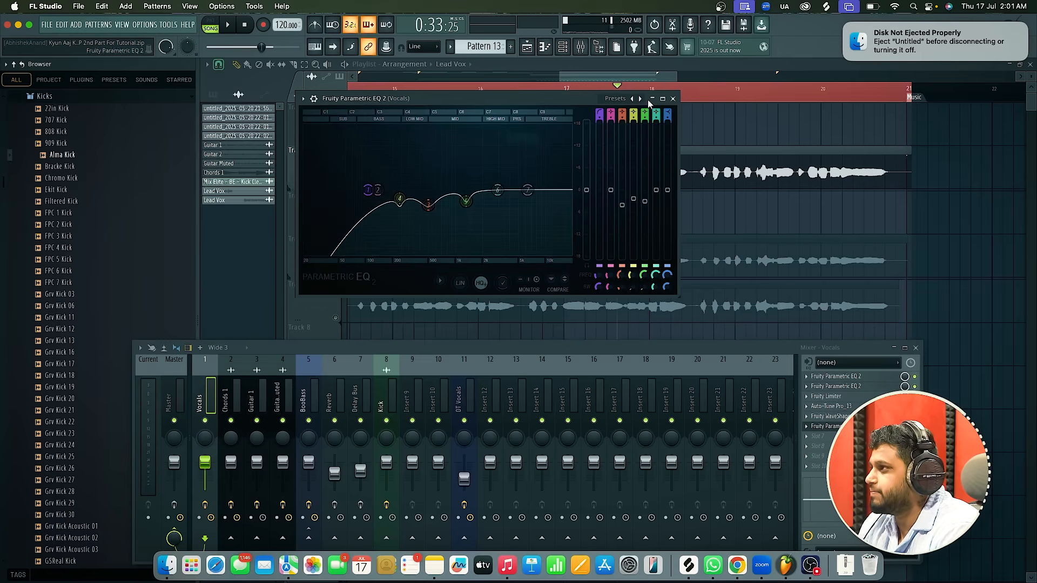
{"action": "left_click", "coordinate": [672, 98]}
Load the Waves RDeEsser Stereo through WaveShell1-VST3 15.5 in slot 7 of the Vocals mixer track
{"action": "left_click_drag", "start_coordinate": [767, 351], "coordinate": [792, 172]}
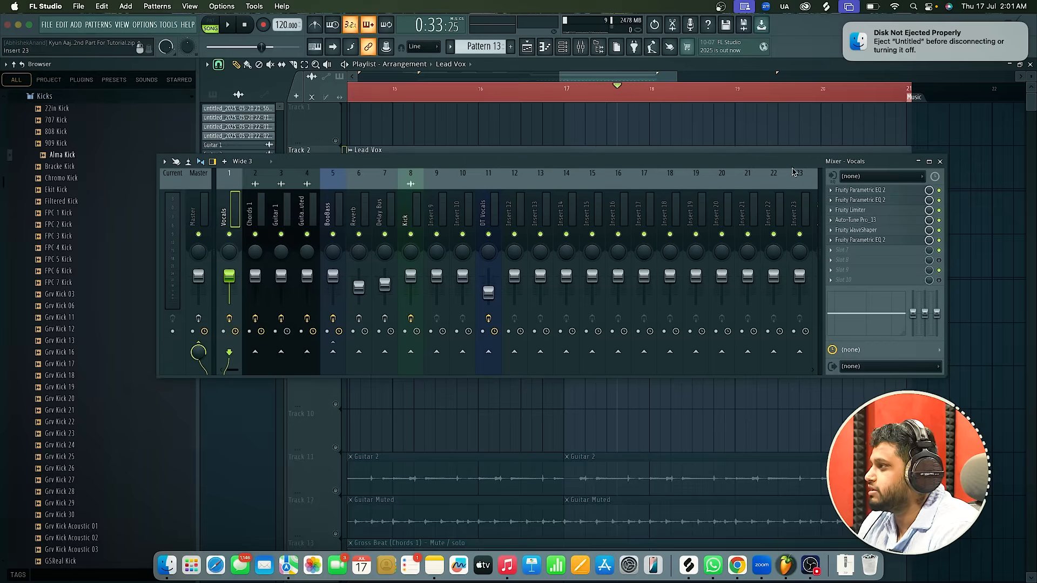
{"action": "left_click", "coordinate": [852, 250]}
{"action": "left_click", "coordinate": [696, 62]}
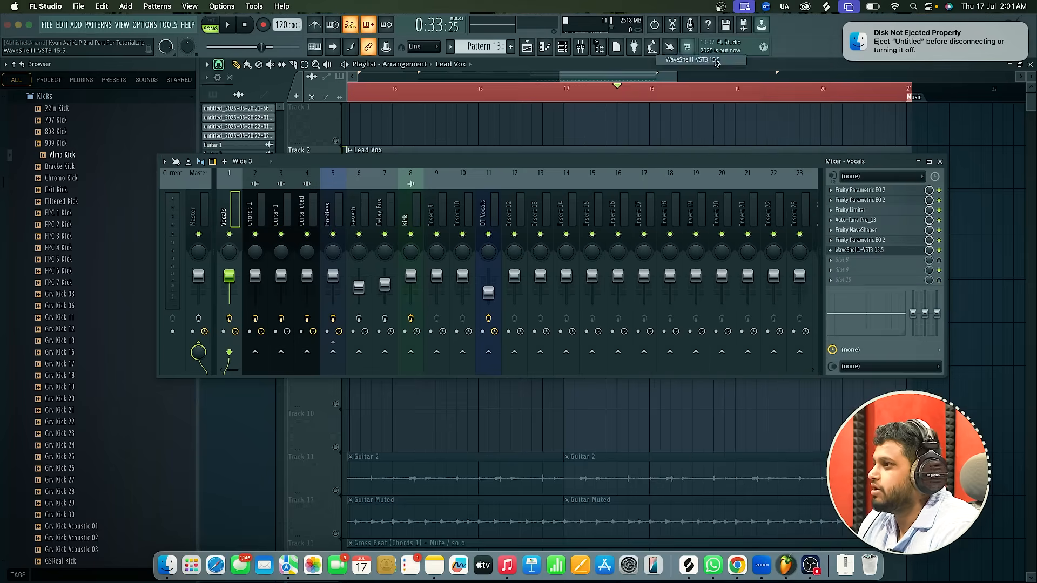
{"action": "left_click", "coordinate": [417, 142]}
{"action": "key", "text": "Down"}
{"action": "key", "text": "Down"}
{"action": "key", "text": "Down"}
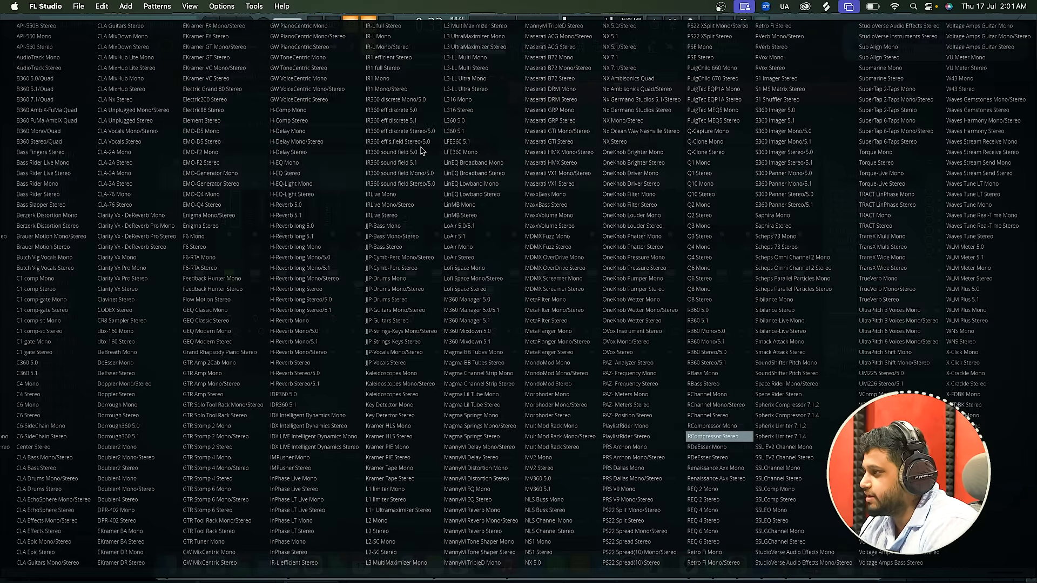
{"action": "key", "text": "Return"}
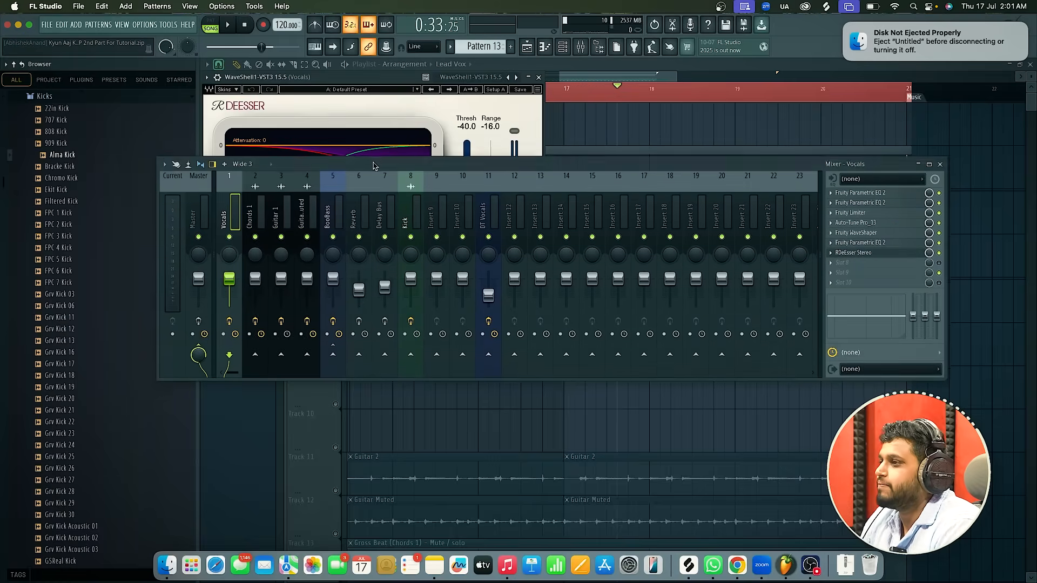
Set the RDeEsser frequency to 3655 Hz and its filter type to band-pass, with the mixer clear of the plugin
{"action": "left_click_drag", "start_coordinate": [368, 160], "coordinate": [360, 328]}
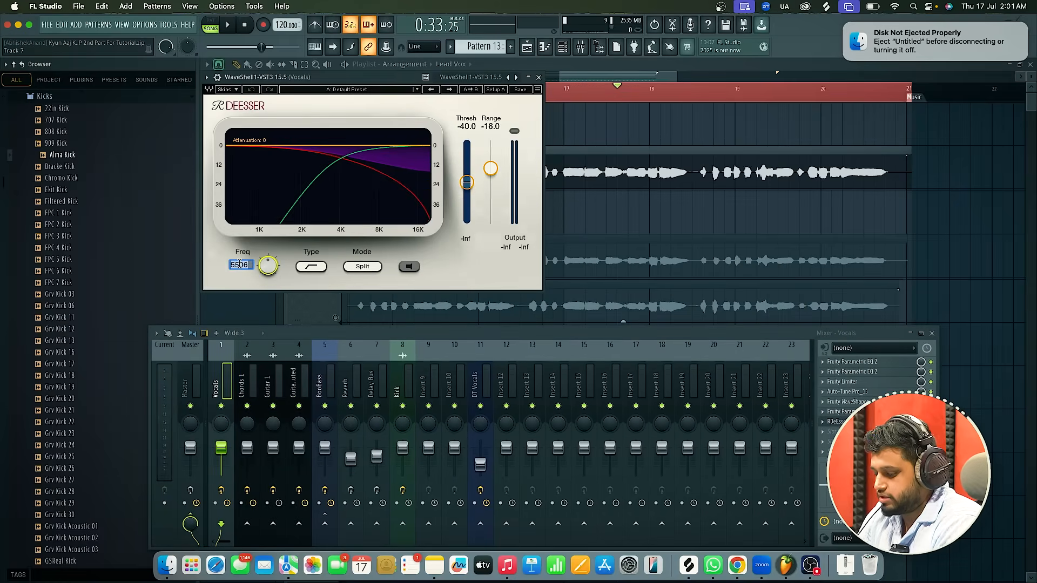
{"action": "key", "text": "Return"}
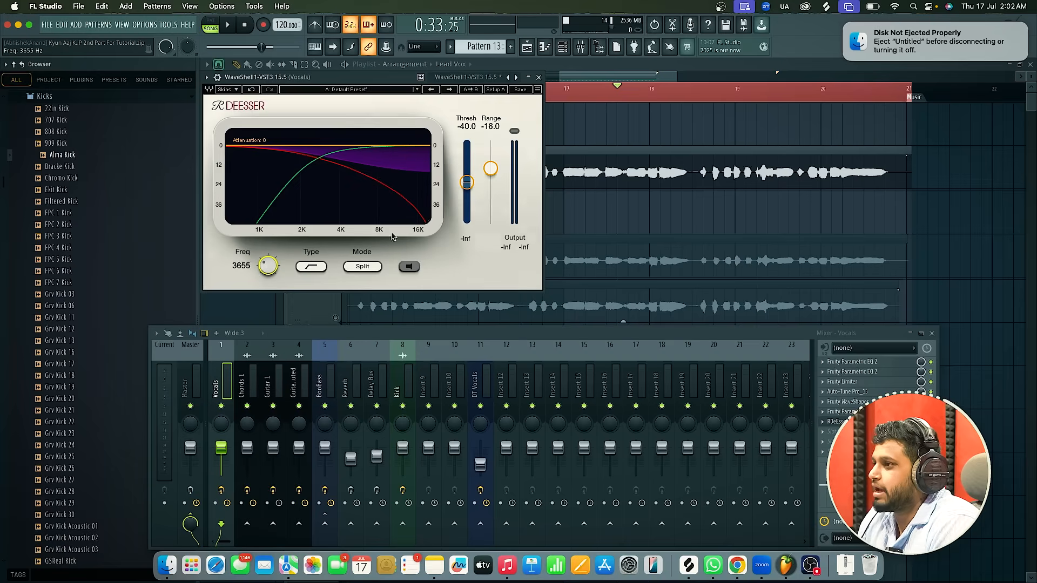
{"action": "left_click", "coordinate": [318, 267]}
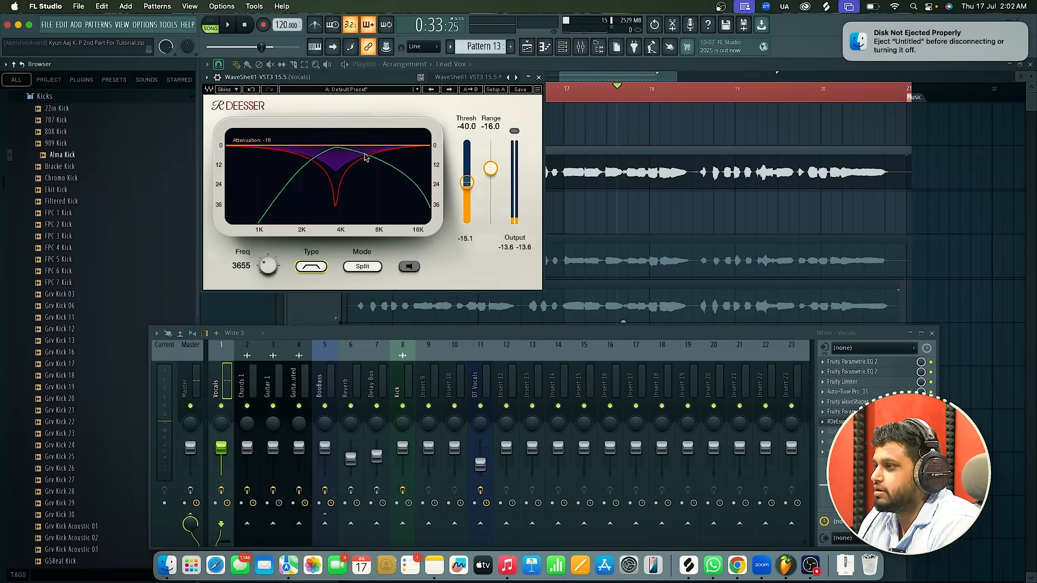
Try the RDeEsser threshold at -79.9 dB while playing the lead vocal
{"action": "left_click_drag", "start_coordinate": [466, 182], "coordinate": [466, 221]}
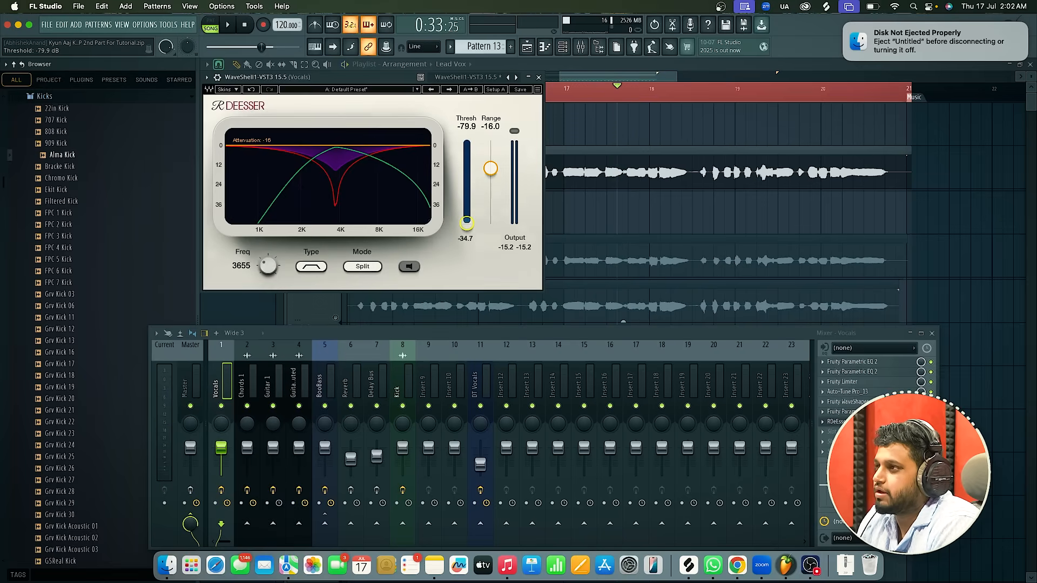
{"action": "key", "text": "space"}
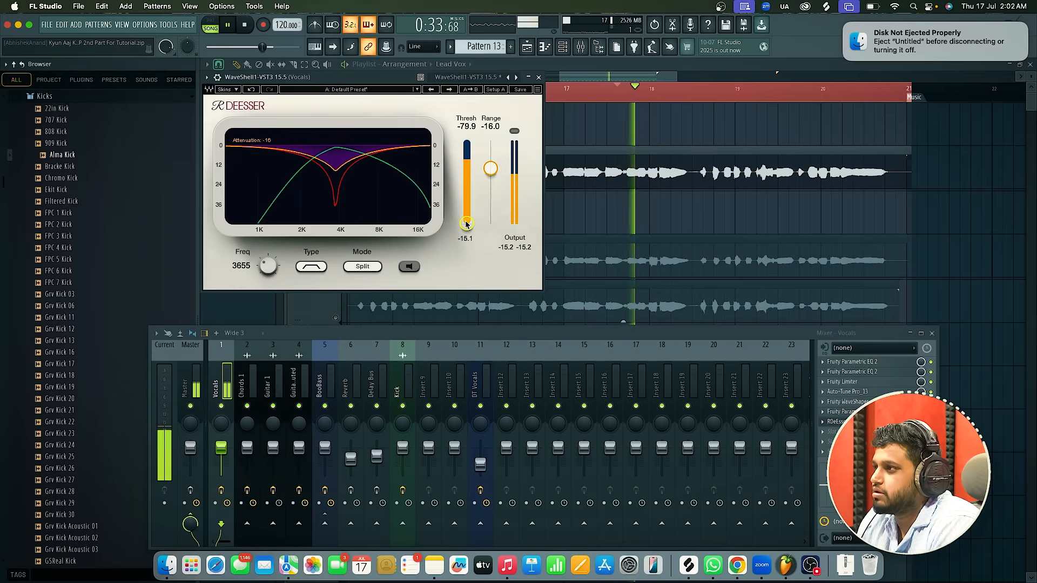
{"action": "key", "text": "space"}
Set the RDeEsser threshold to -27.8 dB and audition the lead vocal with it
{"action": "left_click_drag", "start_coordinate": [467, 223], "coordinate": [466, 169]}
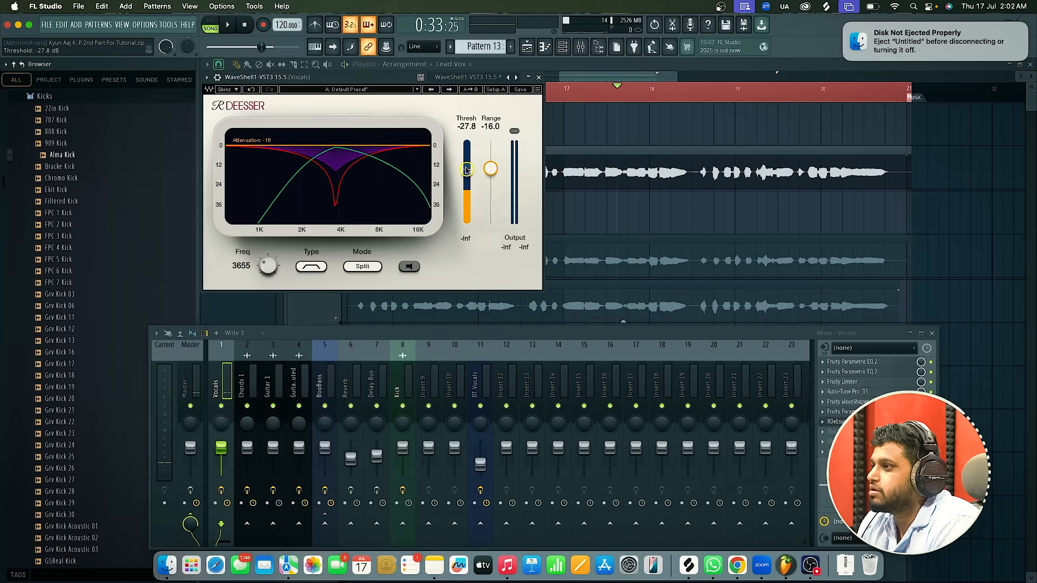
{"action": "key", "text": "space"}
{"action": "key", "text": "space"}
{"action": "key", "text": "space"}
{"action": "key", "text": "space"}
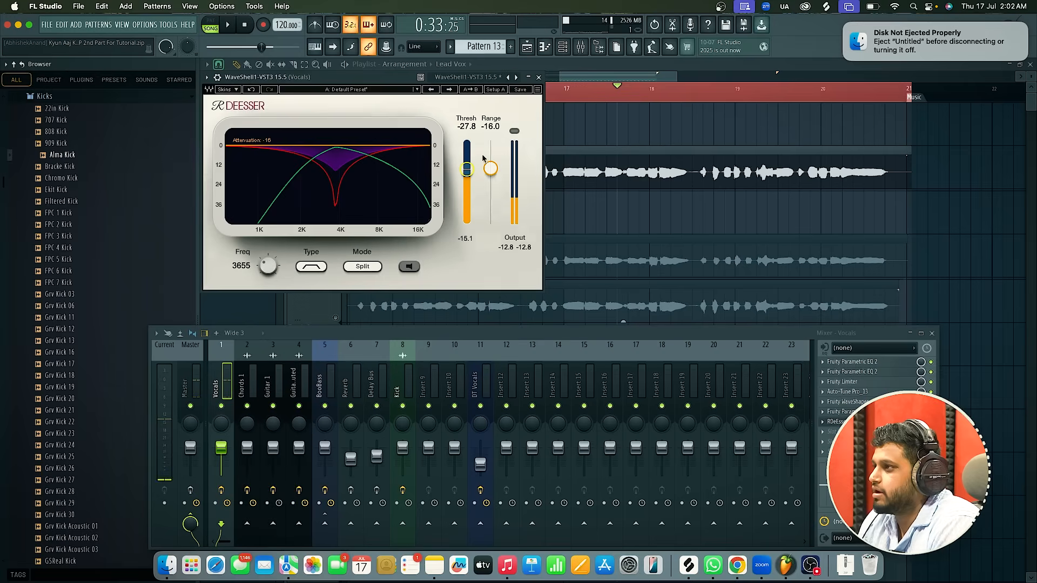
Close the RDeEsser, play the full mix from about bar 15, and mute the DT Vocals mixer track
{"action": "left_click", "coordinate": [538, 77]}
{"action": "left_click", "coordinate": [396, 89]}
{"action": "key", "text": "space"}
{"action": "scroll", "coordinate": [469, 159], "scroll_direction": "down", "scroll_amount": 4}
{"action": "left_click_drag", "start_coordinate": [514, 331], "coordinate": [516, 270]}
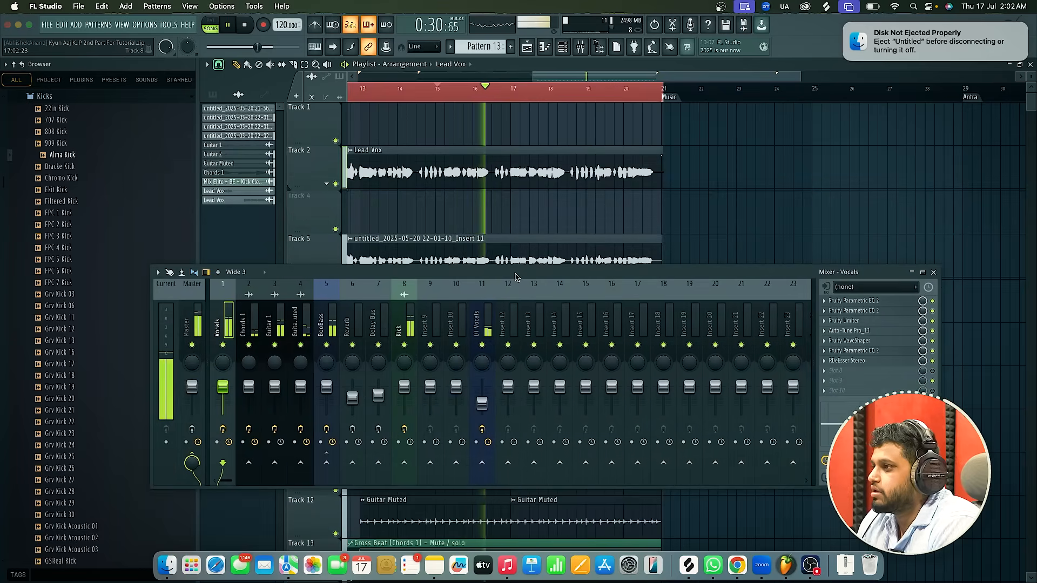
{"action": "left_click", "coordinate": [481, 345]}
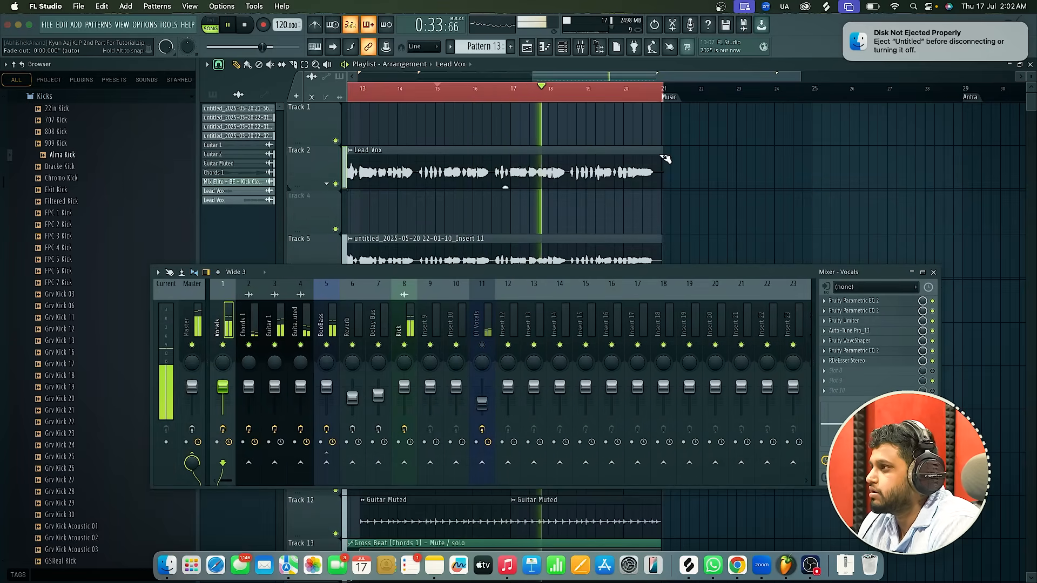
{"action": "key", "text": "space"}
Set the RDeEsser threshold to -28.4 dB and its range to -22.7 dB during mix playback, and close the open plugin windows
{"action": "left_click", "coordinate": [889, 351]}
{"action": "left_click", "coordinate": [884, 360]}
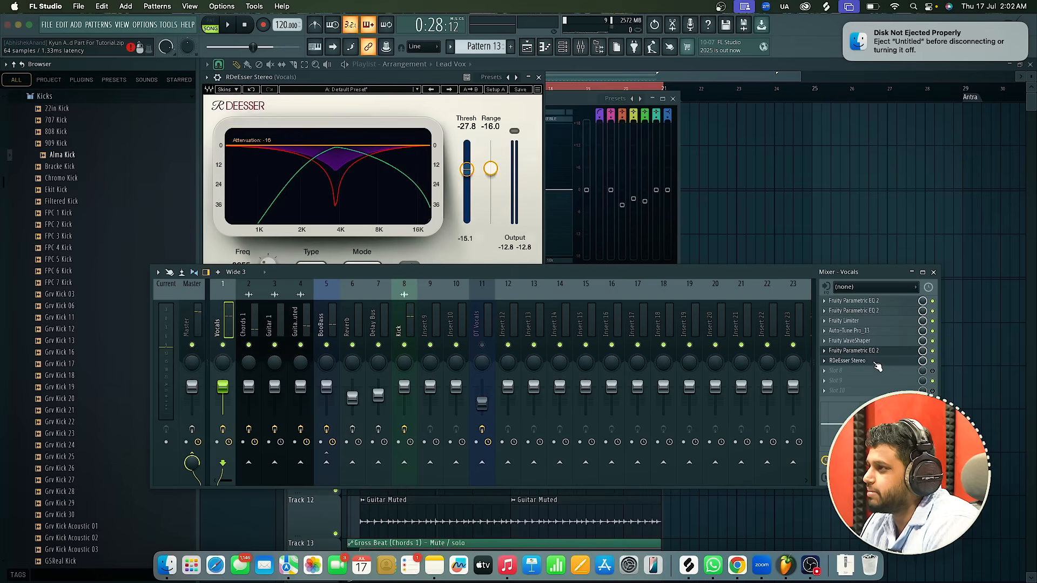
{"action": "left_click_drag", "start_coordinate": [474, 176], "coordinate": [493, 202]}
{"action": "key", "text": "space"}
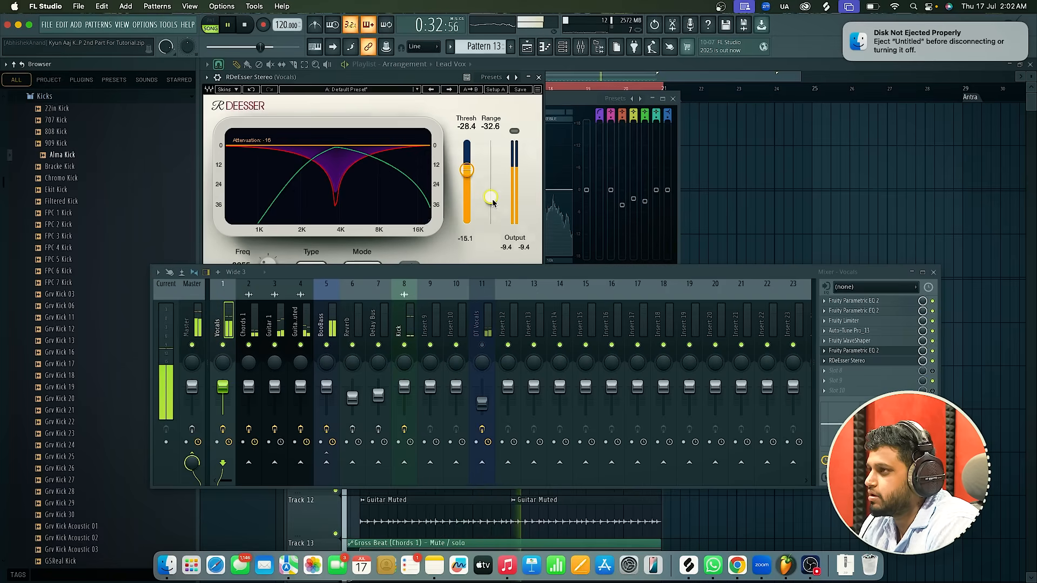
{"action": "left_click_drag", "start_coordinate": [493, 203], "coordinate": [493, 185]}
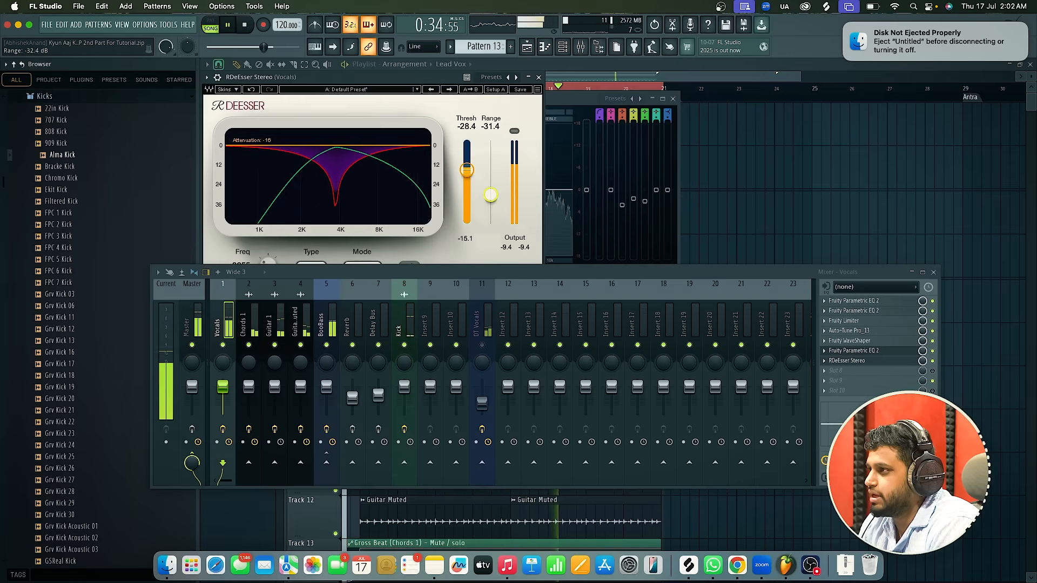
{"action": "key", "text": "space"}
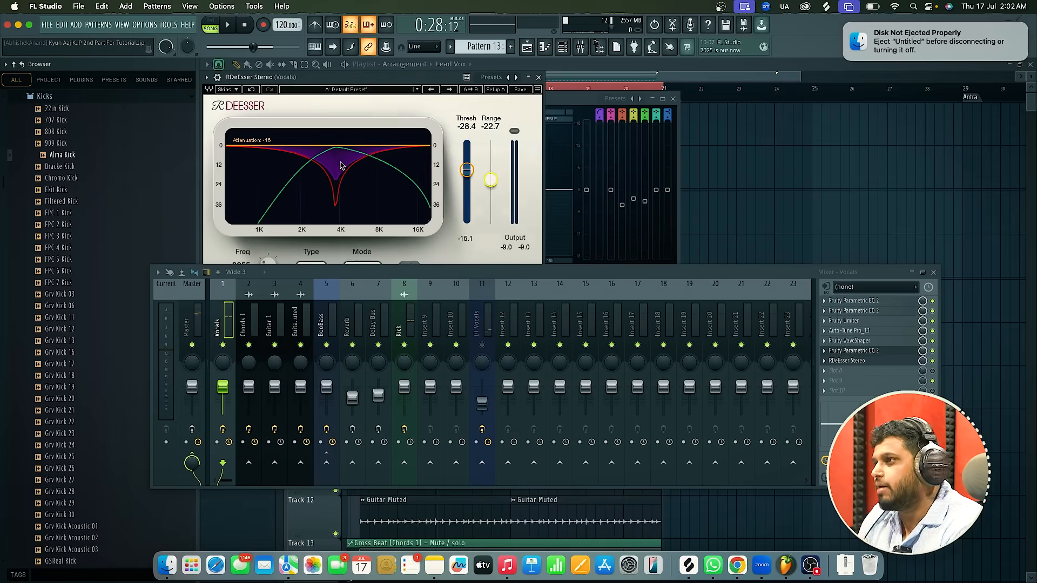
{"action": "left_click", "coordinate": [539, 77]}
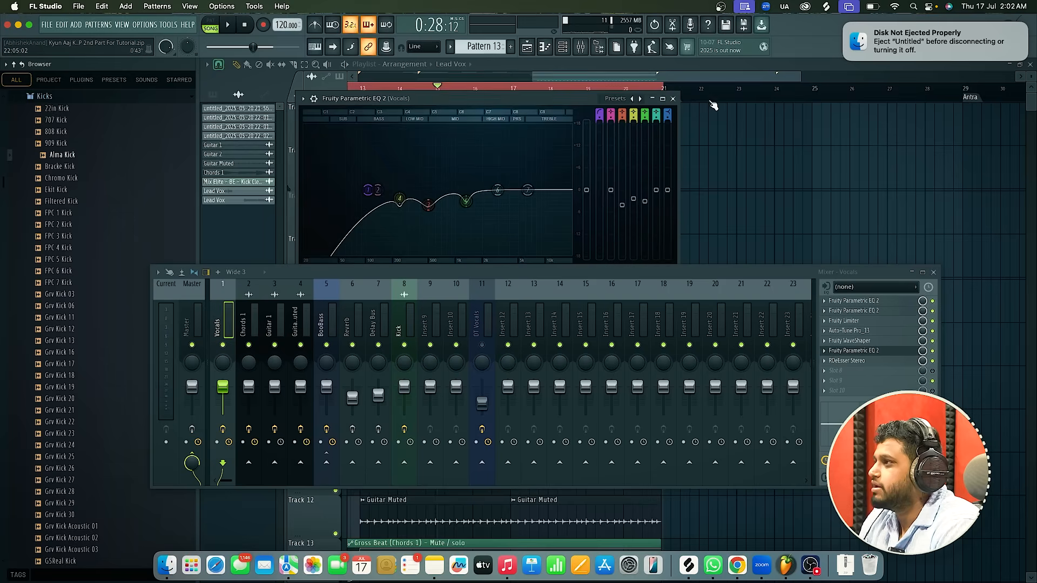
{"action": "left_click", "coordinate": [673, 99]}
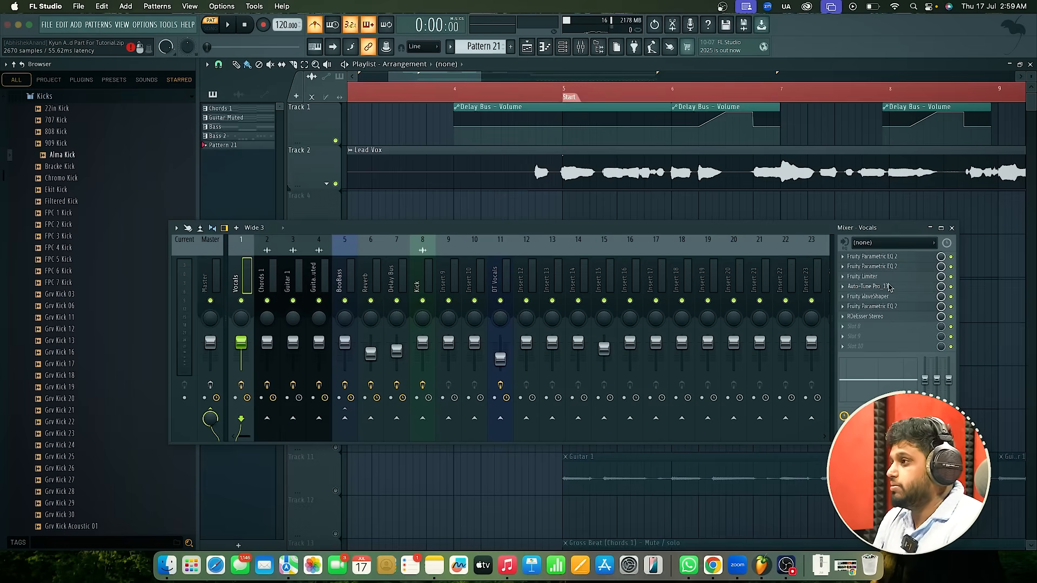
Rename mixer insert 13 as "Rev Bus"
{"action": "left_click", "coordinate": [576, 275]}
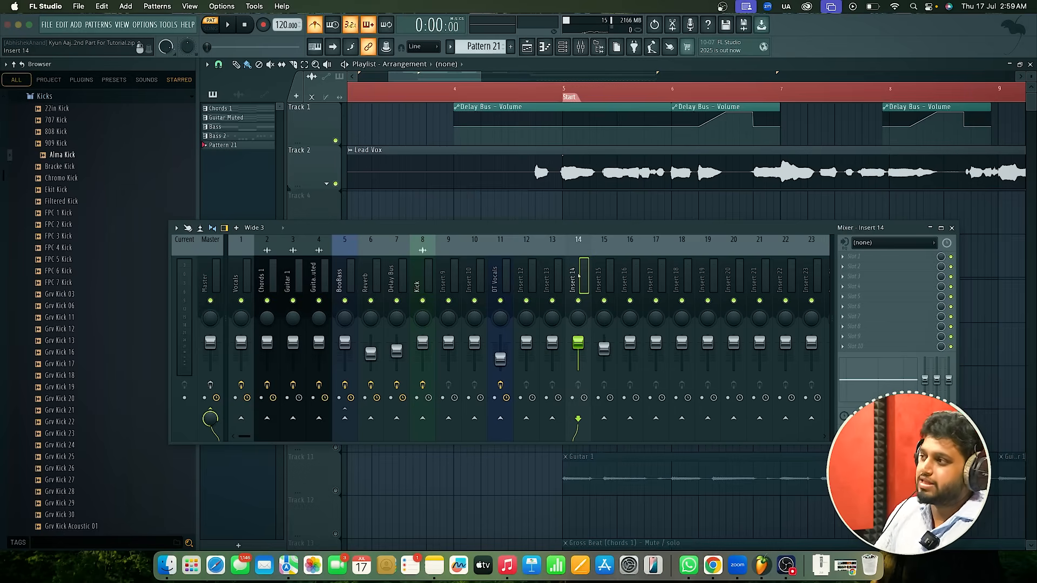
{"action": "left_click", "coordinate": [239, 256]}
{"action": "double_click", "coordinate": [548, 280]}
{"action": "type", "text": "Re"}
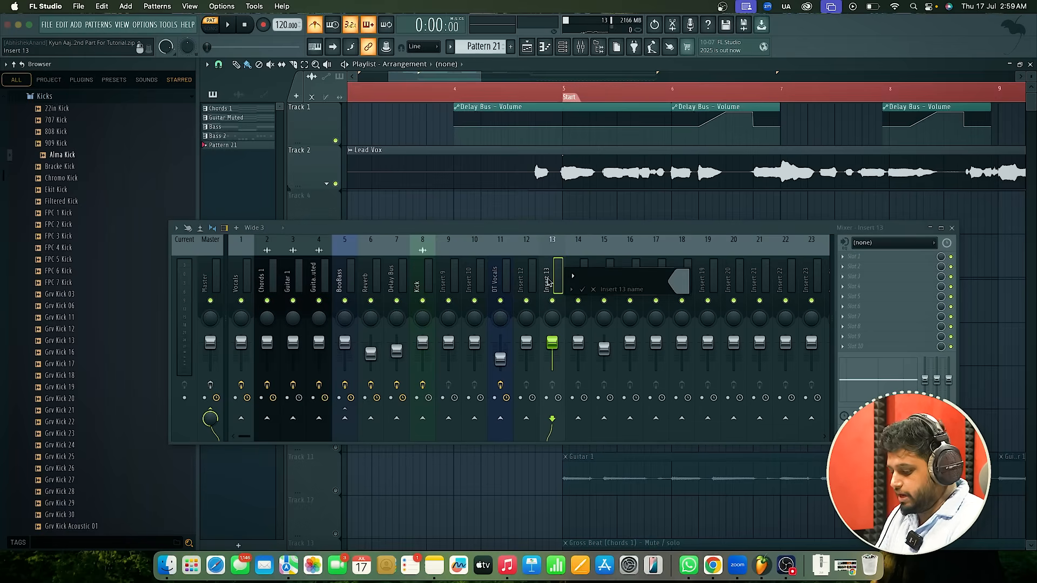
{"action": "type", "text": "v Bu"}
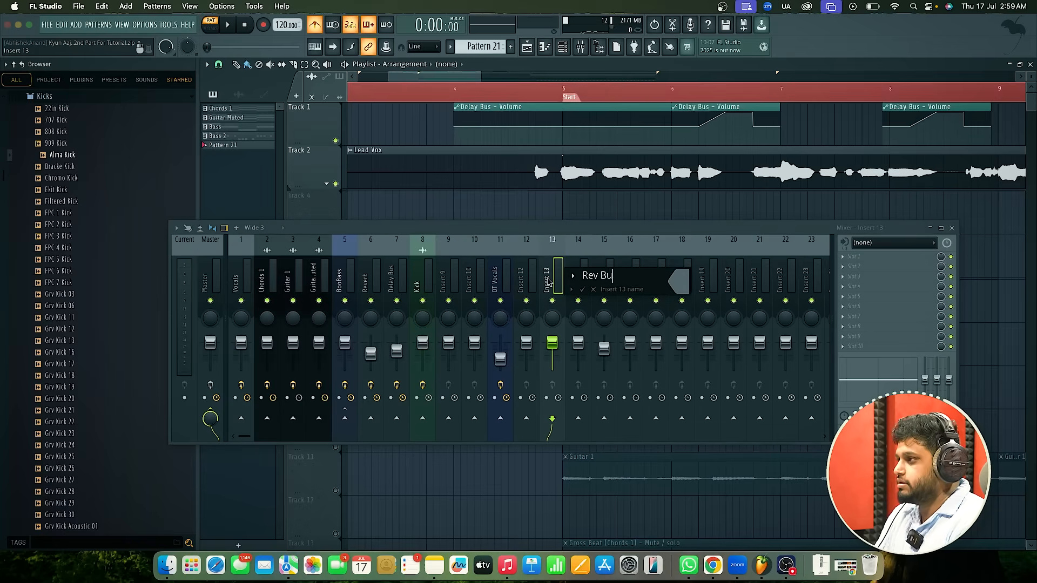
{"action": "type", "text": "d"}
{"action": "key", "text": "Return"}
{"action": "double_click", "coordinate": [549, 283]}
{"action": "double_click", "coordinate": [626, 276]}
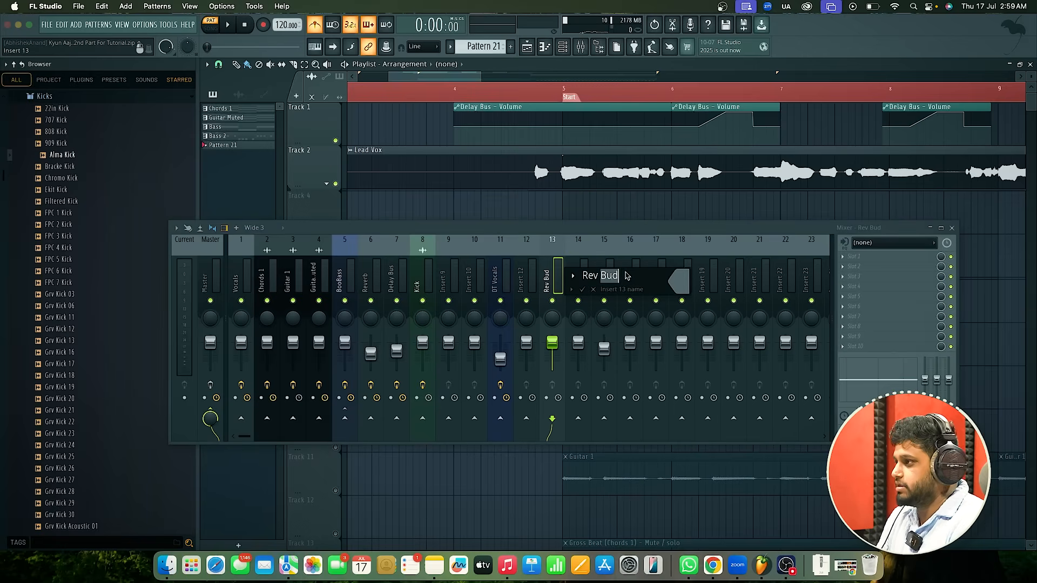
{"action": "type", "text": "Bus"}
{"action": "key", "text": "Return"}
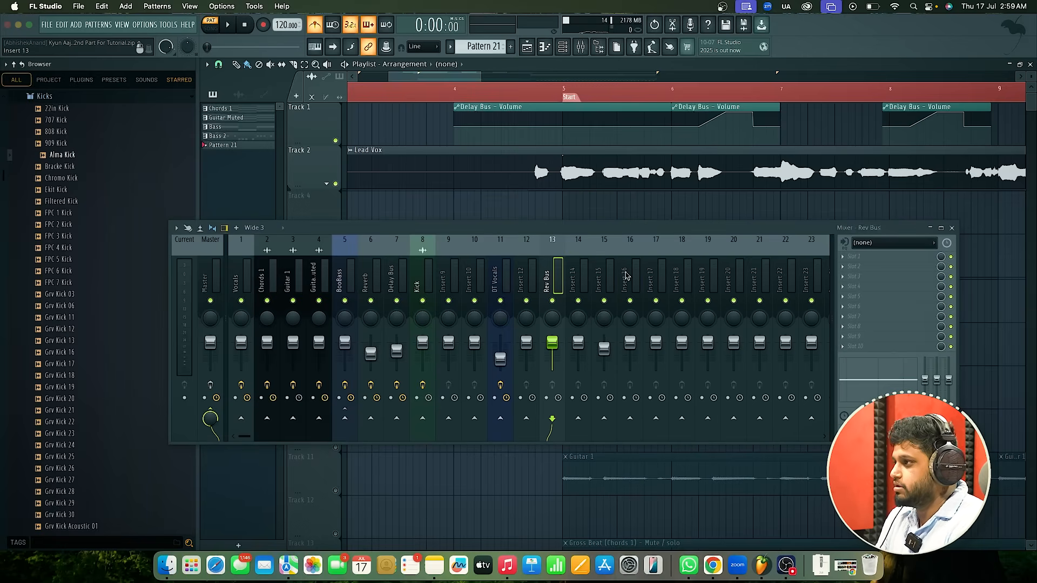
Rename mixer insert 14 as "Delay Bus" and reselect the Rev Bus track
{"action": "double_click", "coordinate": [573, 279]}
{"action": "type", "text": "Delay Bus"}
{"action": "key", "text": "Return"}
{"action": "left_click", "coordinate": [550, 282]}
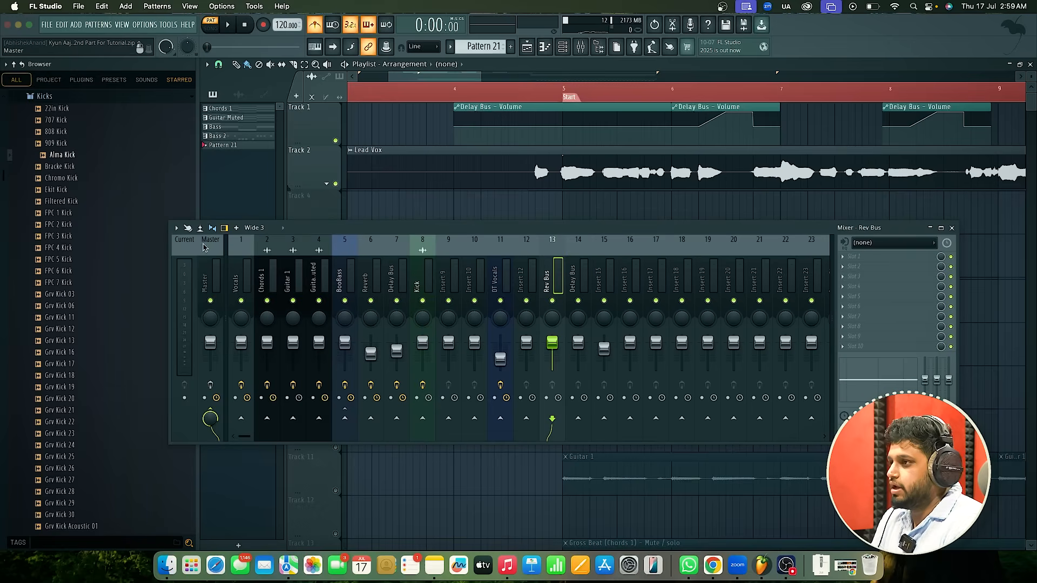
Move the Vocals mixer track to position 12, directly before Rev Bus, and add a separator in front of it
{"action": "left_click", "coordinate": [238, 282]}
{"action": "left_click_drag", "start_coordinate": [241, 282], "coordinate": [528, 283]}
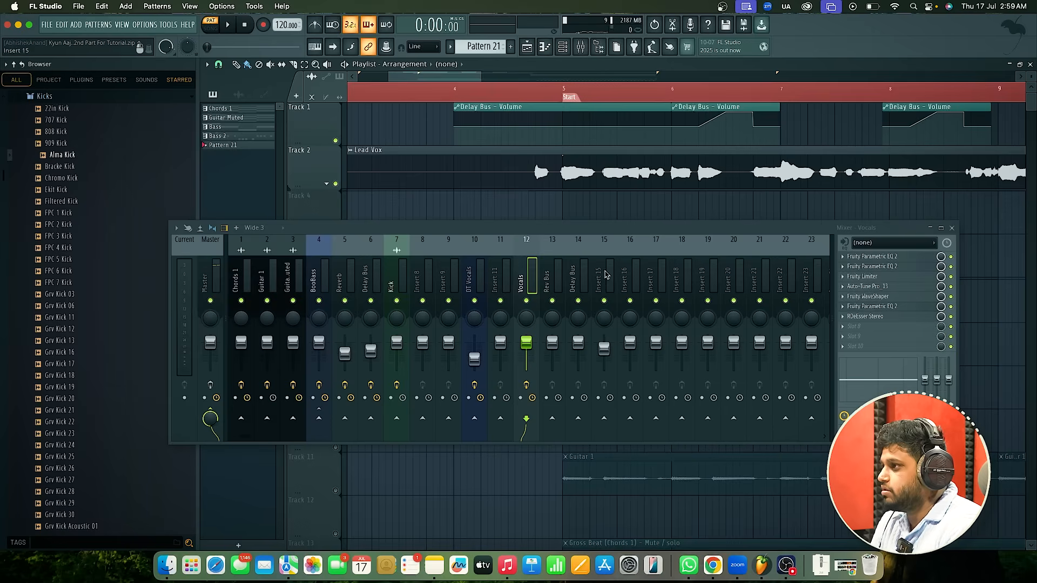
{"action": "left_click_drag", "start_coordinate": [529, 283], "coordinate": [475, 283]}
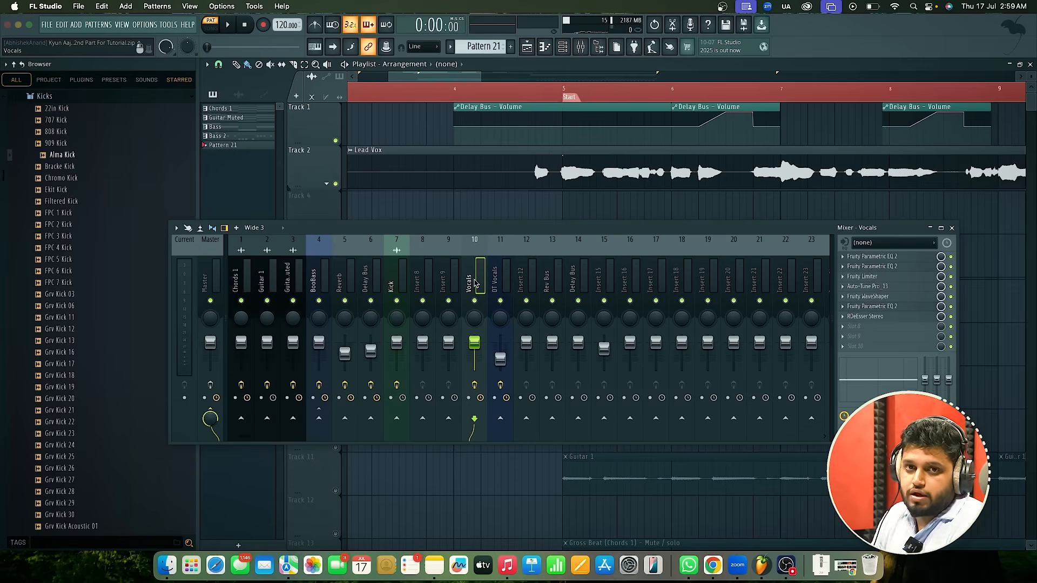
{"action": "left_click_drag", "start_coordinate": [475, 281], "coordinate": [527, 283]}
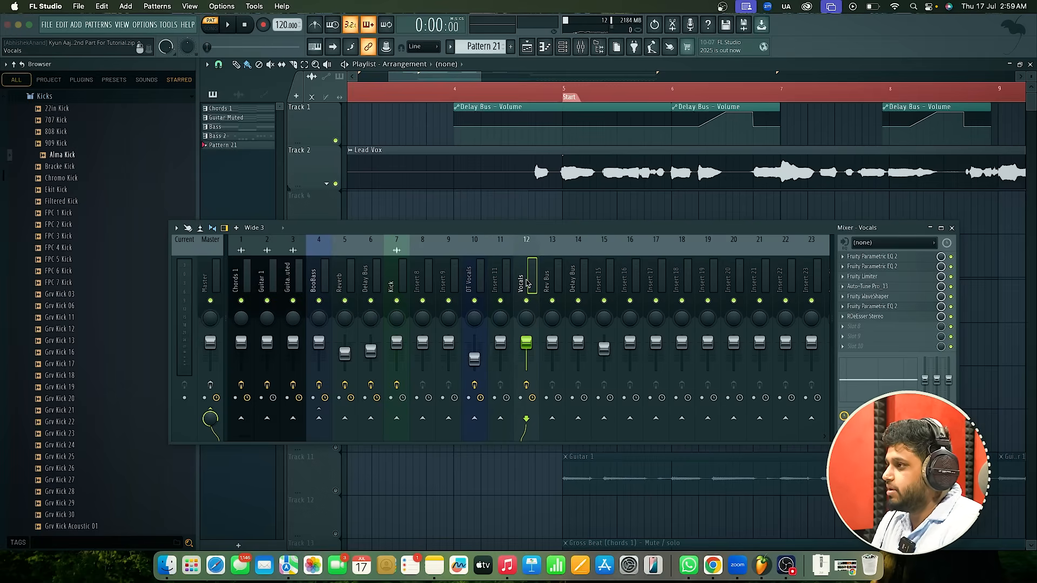
{"action": "right_click", "coordinate": [527, 283]}
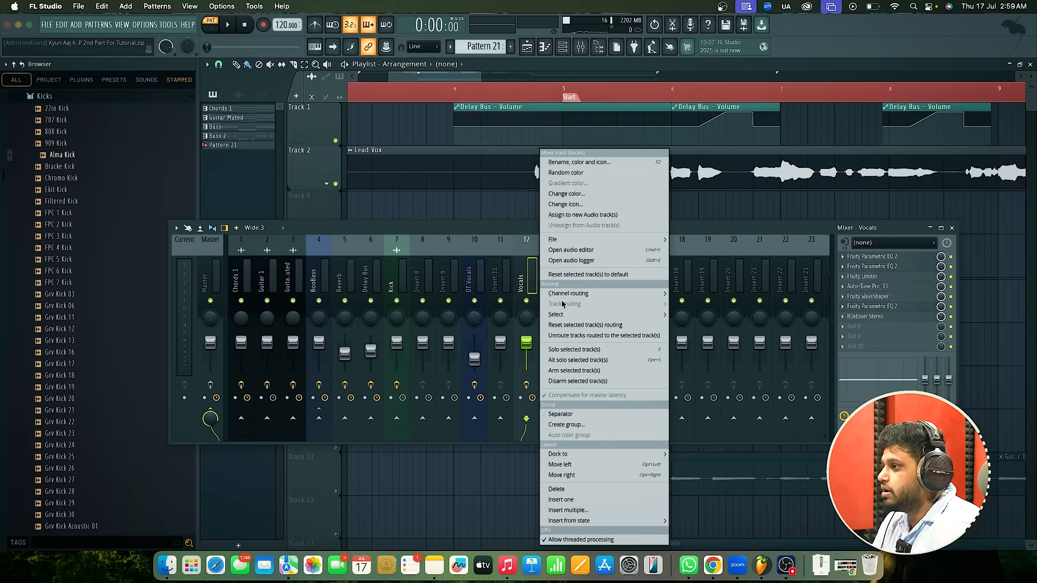
{"action": "left_click", "coordinate": [576, 414]}
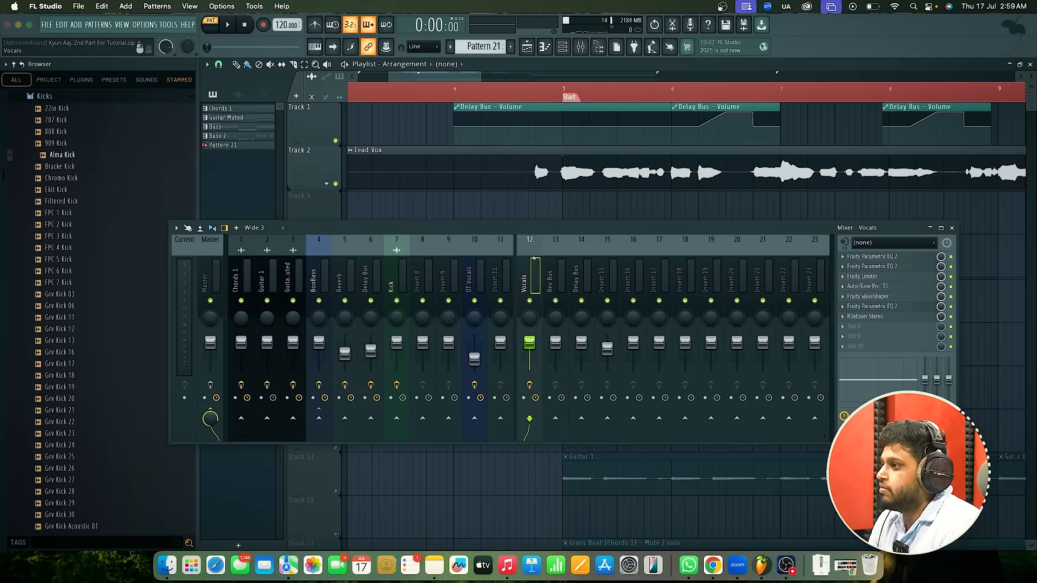
Send the Vocals track to both Rev Bus and Delay Bus, mute Delay Bus, and set the song position to bar 4
{"action": "left_click", "coordinate": [481, 88]}
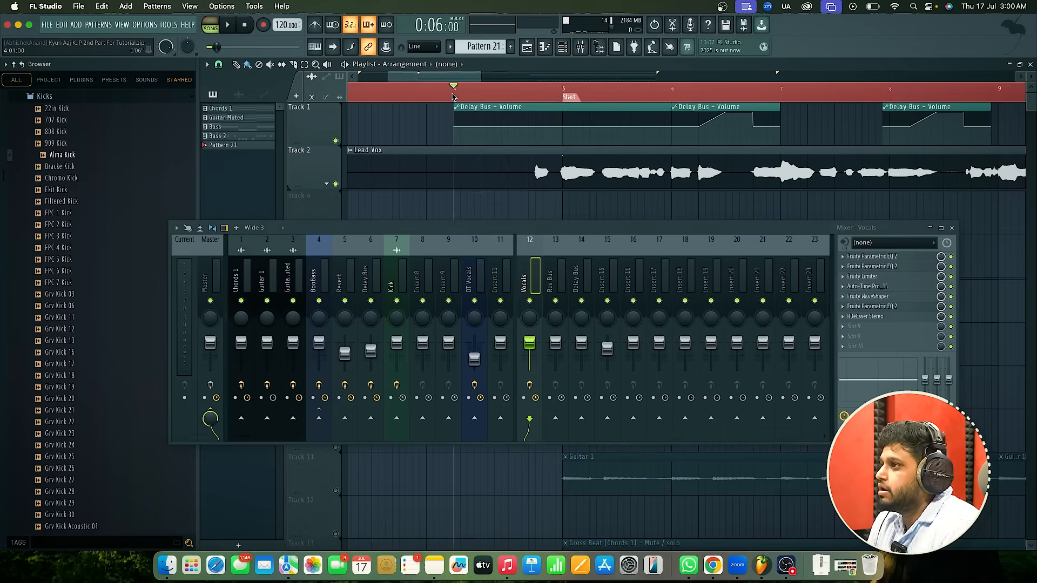
{"action": "left_click", "coordinate": [555, 419]}
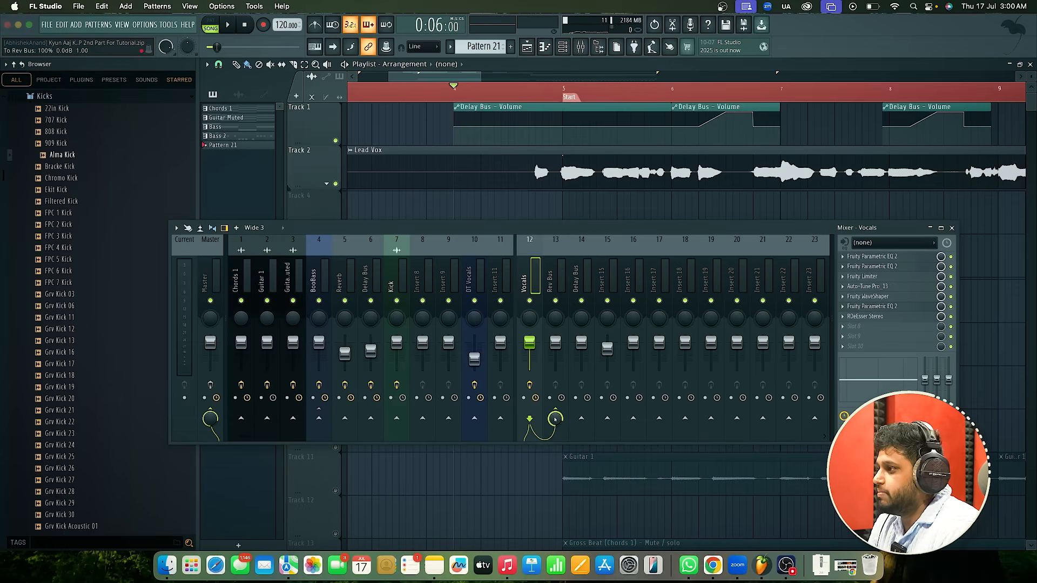
{"action": "left_click", "coordinate": [581, 419]}
{"action": "left_click", "coordinate": [582, 300]}
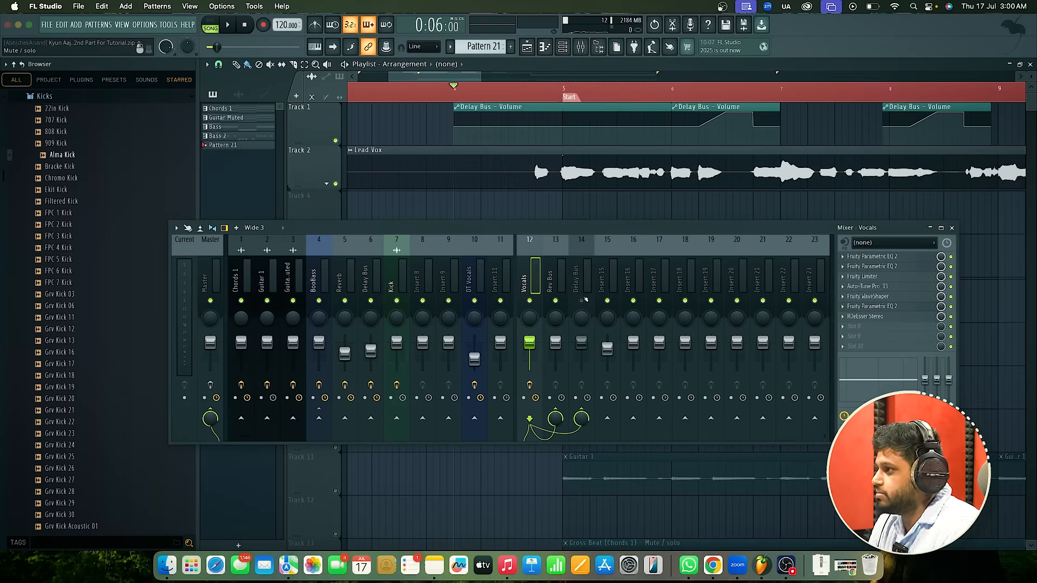
{"action": "left_click", "coordinate": [556, 282]}
{"action": "left_click", "coordinate": [532, 280]}
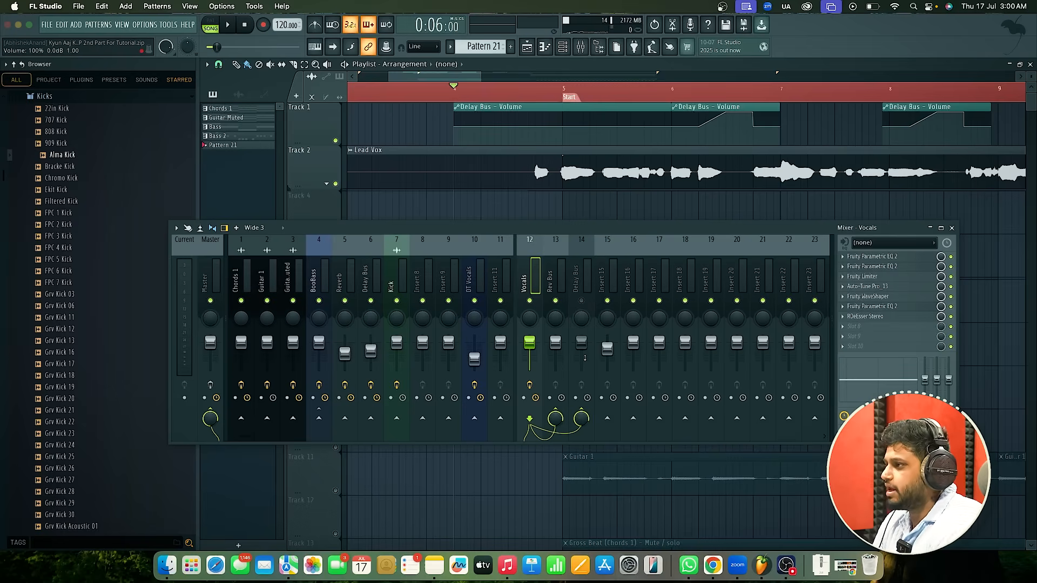
Add Fruity Peak Controller to effect slot 8 of the Vocals track and close its window
{"action": "left_click", "coordinate": [851, 330]}
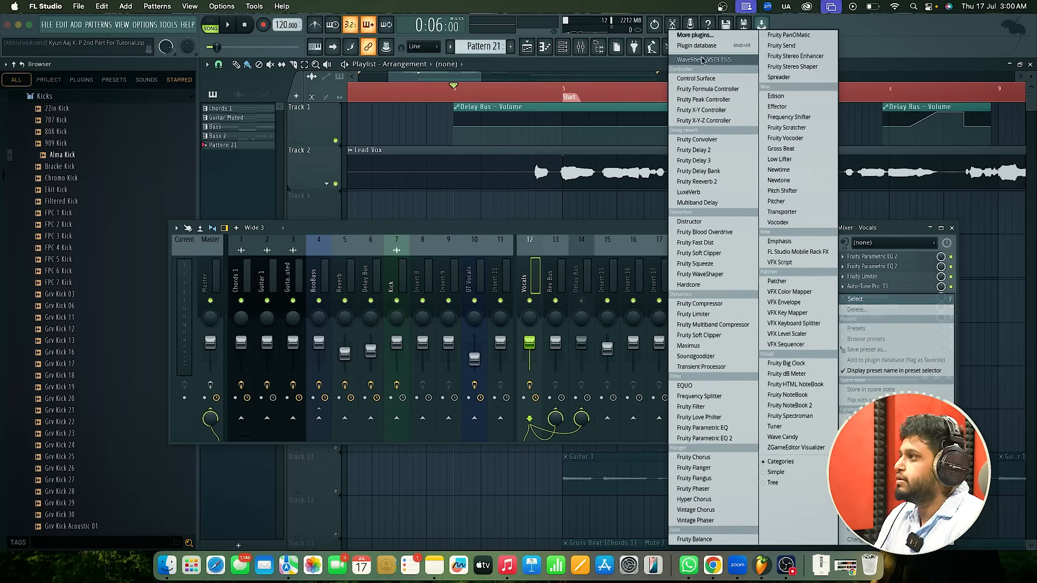
{"action": "left_click", "coordinate": [697, 35]}
{"action": "type", "text": "peak"}
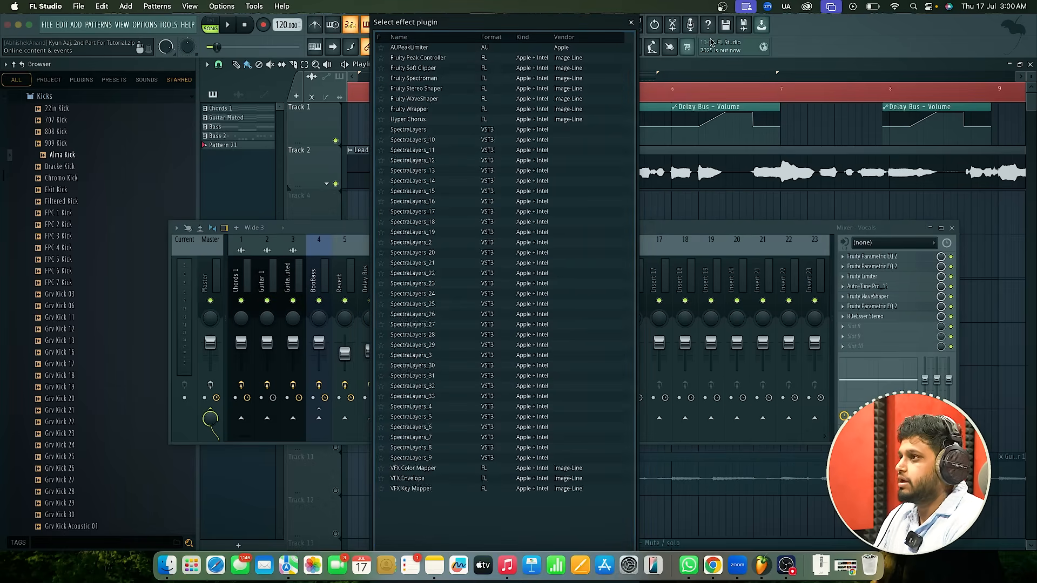
{"action": "double_click", "coordinate": [431, 57]}
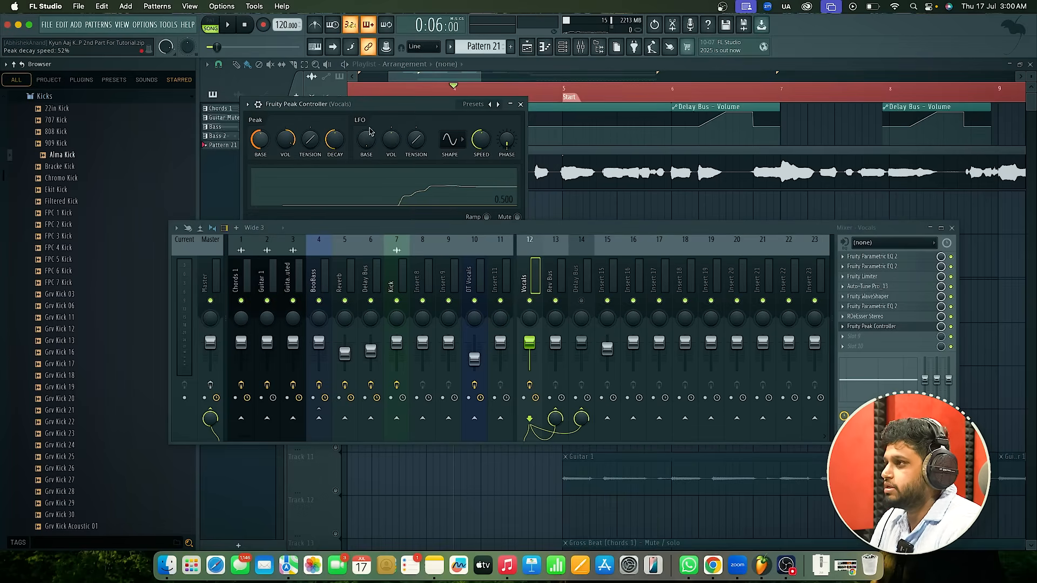
{"action": "left_click", "coordinate": [520, 104]}
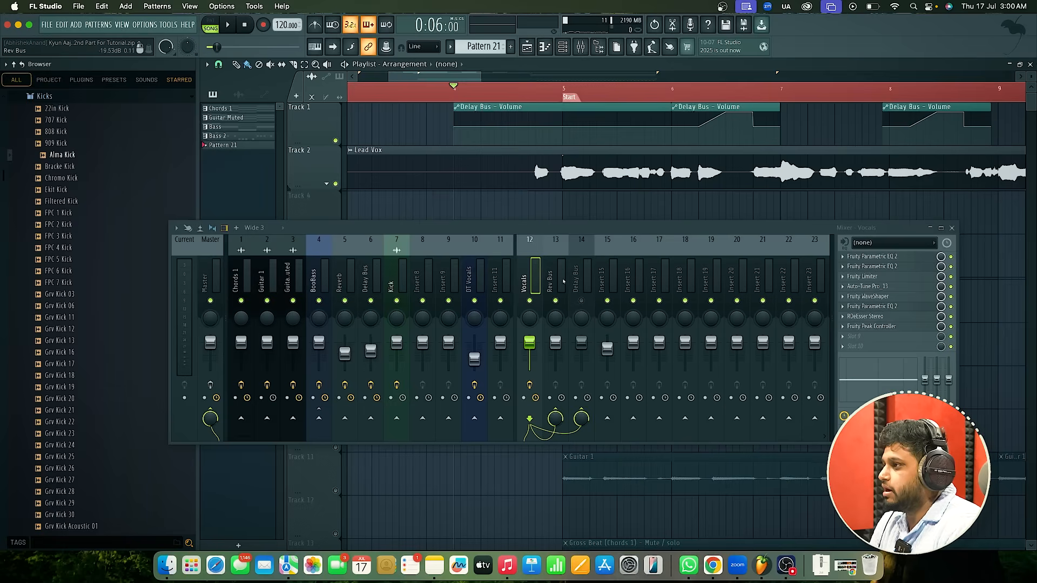
Load Fruity Reeverb 2 into the first effect slot of the Rev Bus track
{"action": "left_click", "coordinate": [556, 281]}
{"action": "left_click", "coordinate": [846, 258]}
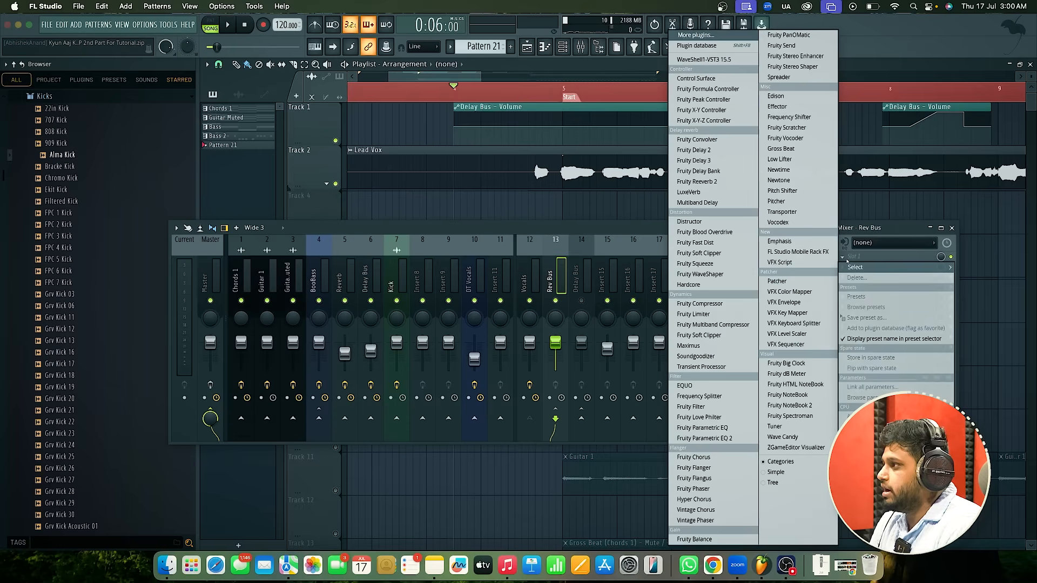
{"action": "left_click", "coordinate": [723, 36]}
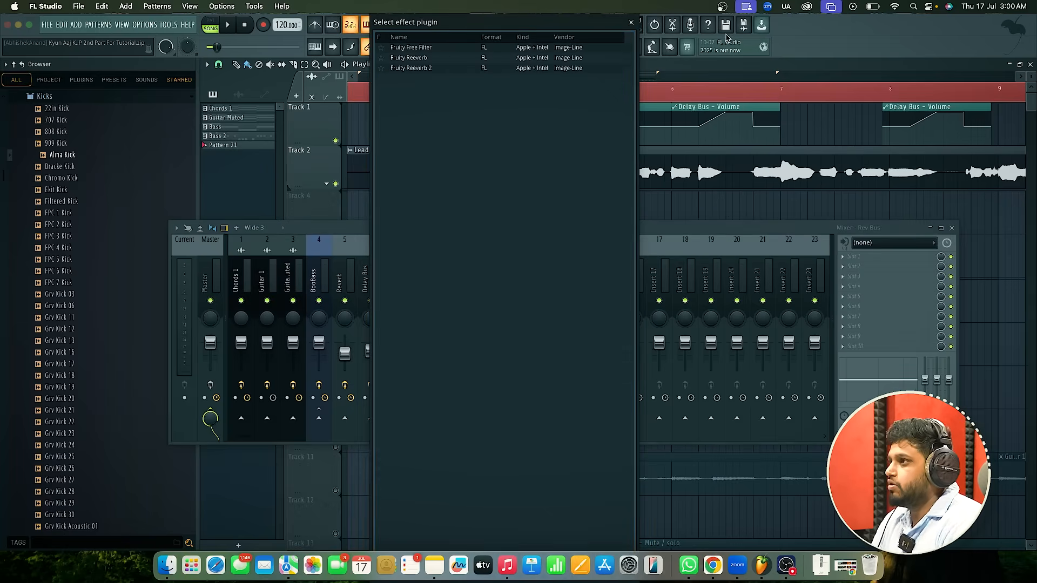
{"action": "double_click", "coordinate": [538, 67]}
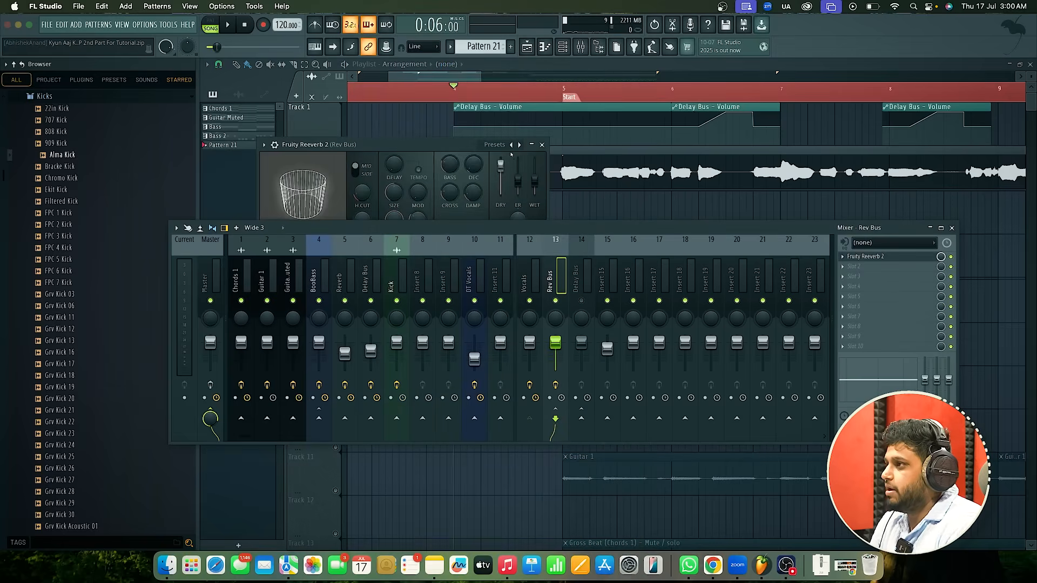
Apply the Large Hall preset to the reverb and set its dry level to 0%
{"action": "left_click", "coordinate": [518, 145]}
{"action": "left_click", "coordinate": [540, 187]}
{"action": "left_click_drag", "start_coordinate": [454, 147], "coordinate": [507, 176]}
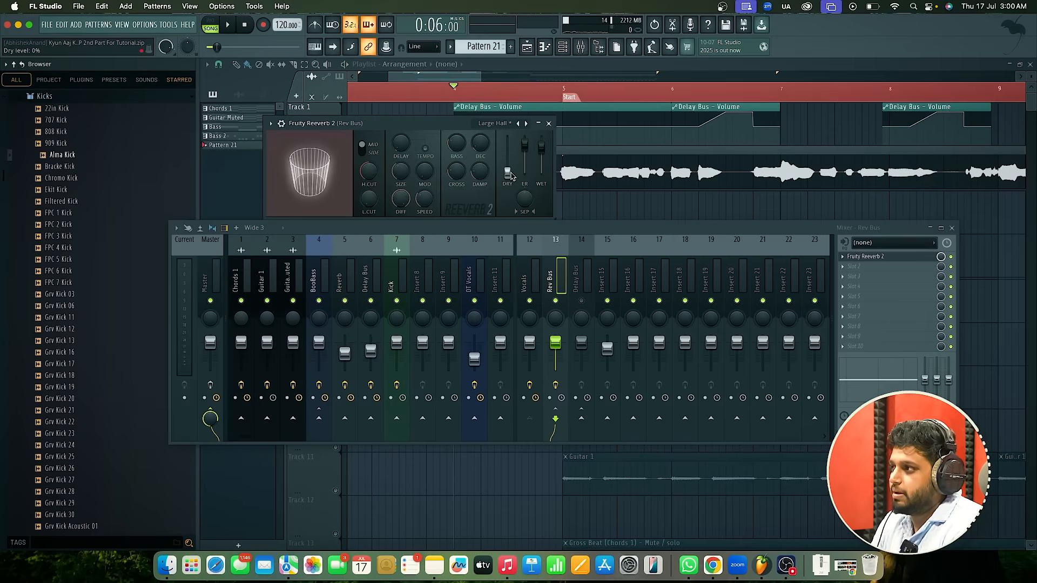
Audition the vocal reverb from bar 4, set its decay time to 3.5 sec, and close the reverb window
{"action": "key", "text": "space"}
{"action": "right_click", "coordinate": [541, 159]}
{"action": "key", "text": "Escape"}
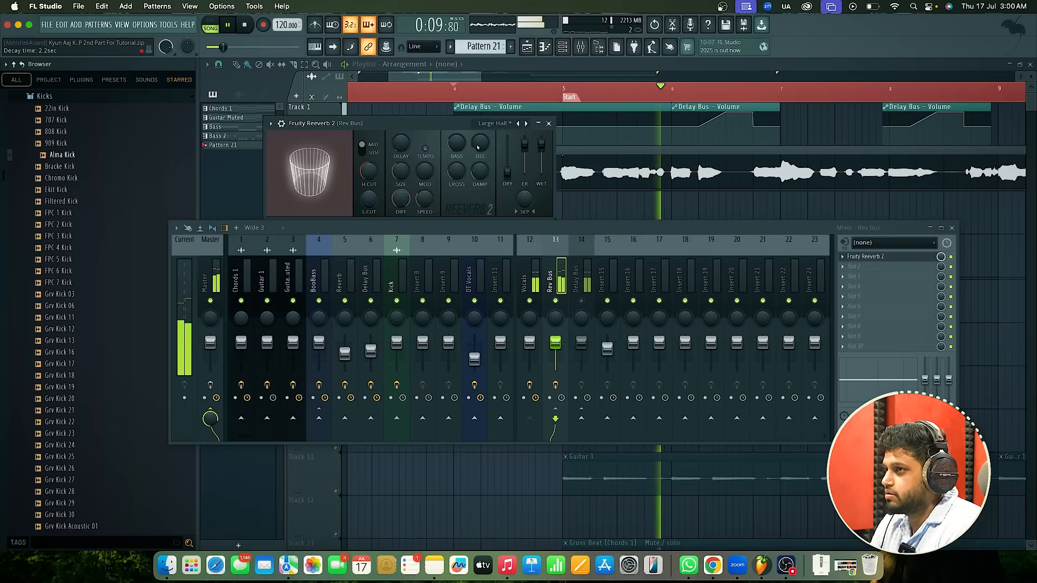
{"action": "key", "text": "space"}
{"action": "left_click_drag", "start_coordinate": [478, 147], "coordinate": [478, 139]}
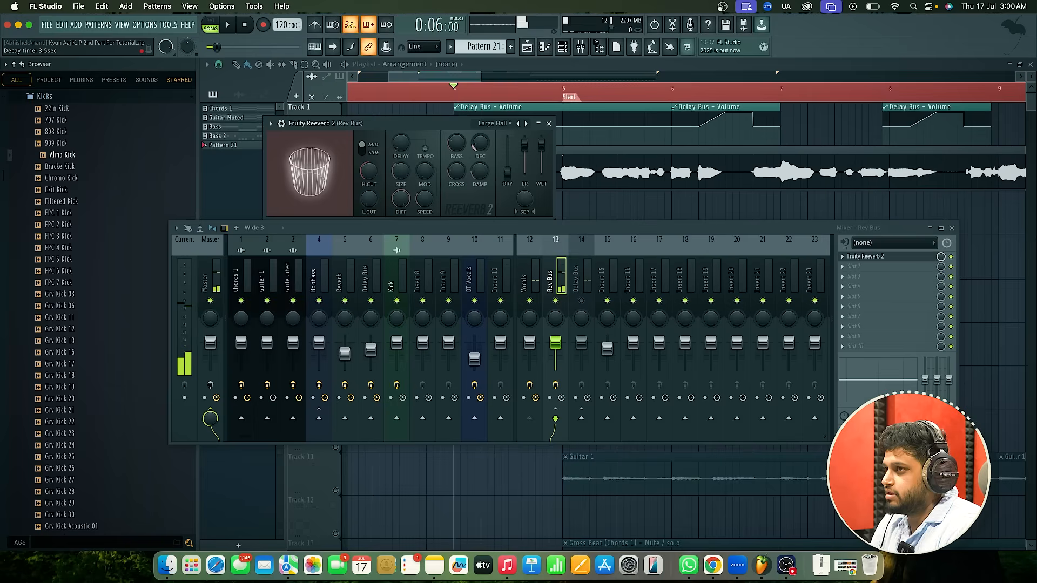
{"action": "key", "text": "space"}
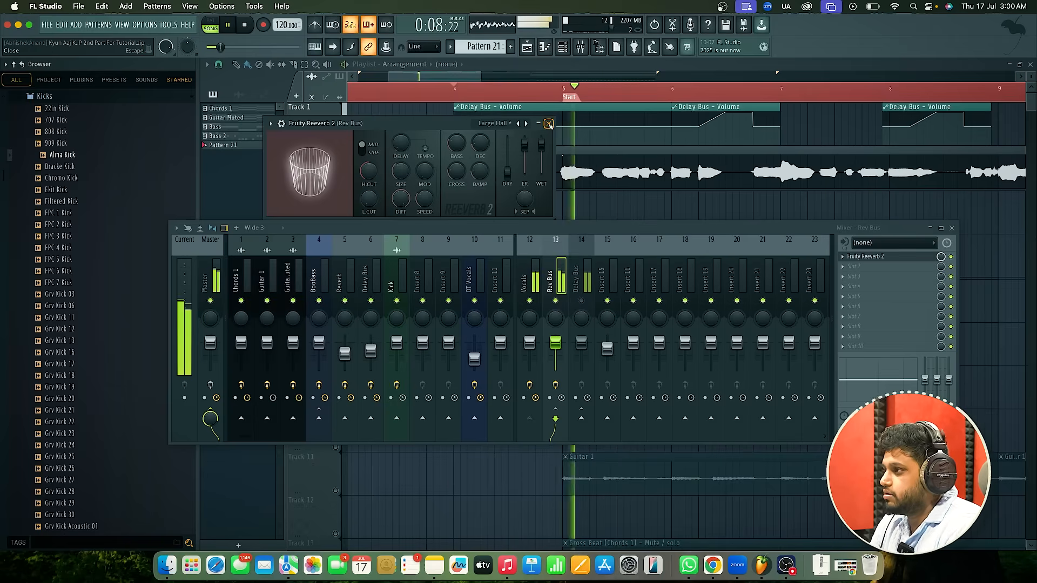
{"action": "left_click", "coordinate": [548, 124]}
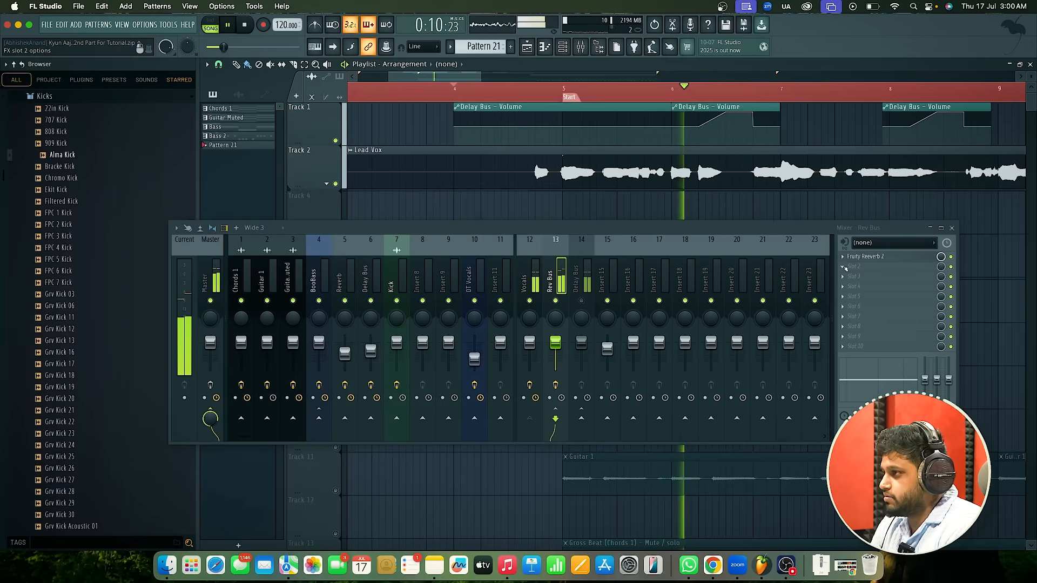
{"action": "key", "text": "space"}
Link the Rev Bus reverb's wet level to Fruity Peak Controller - Peak with the Inverted mapping formula
{"action": "left_click", "coordinate": [860, 257]}
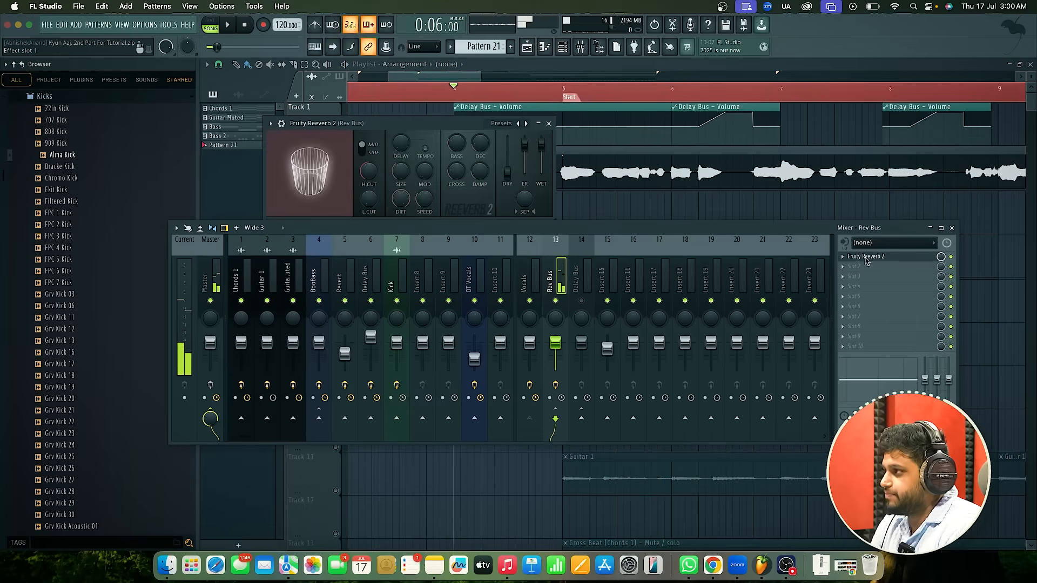
{"action": "right_click", "coordinate": [542, 147]}
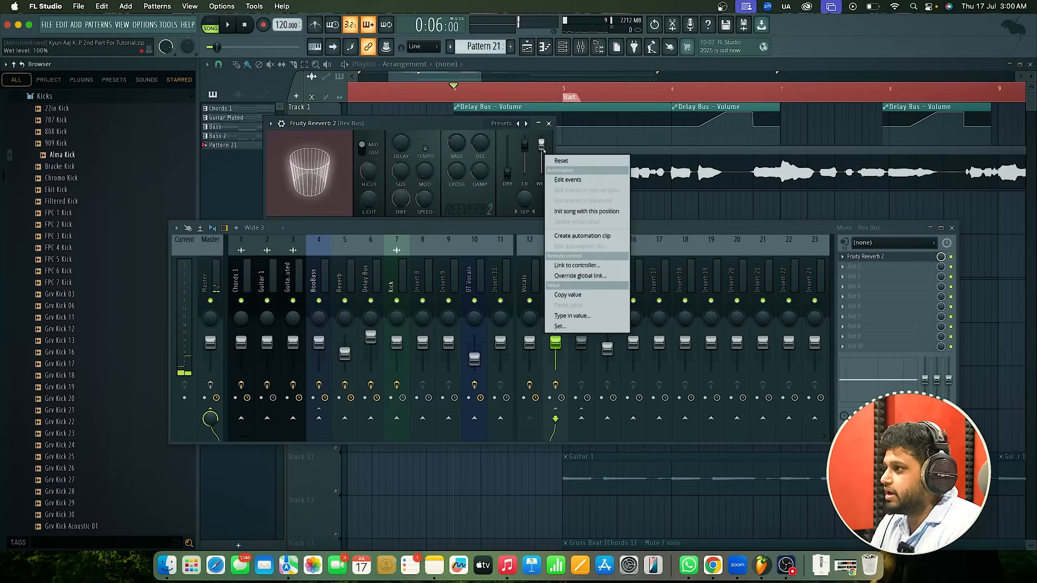
{"action": "left_click", "coordinate": [575, 265]}
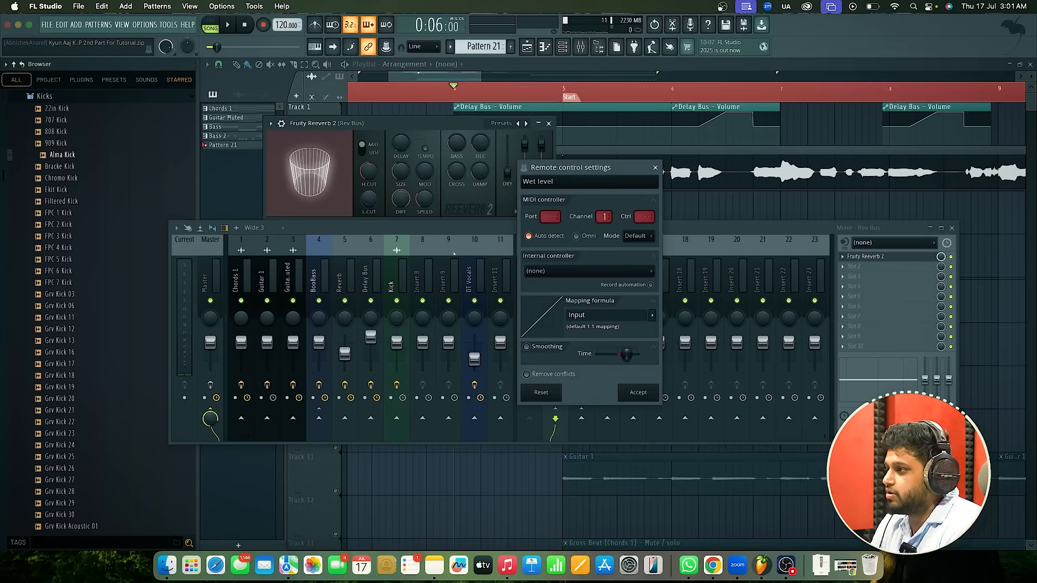
{"action": "left_click_drag", "start_coordinate": [578, 178], "coordinate": [641, 177]}
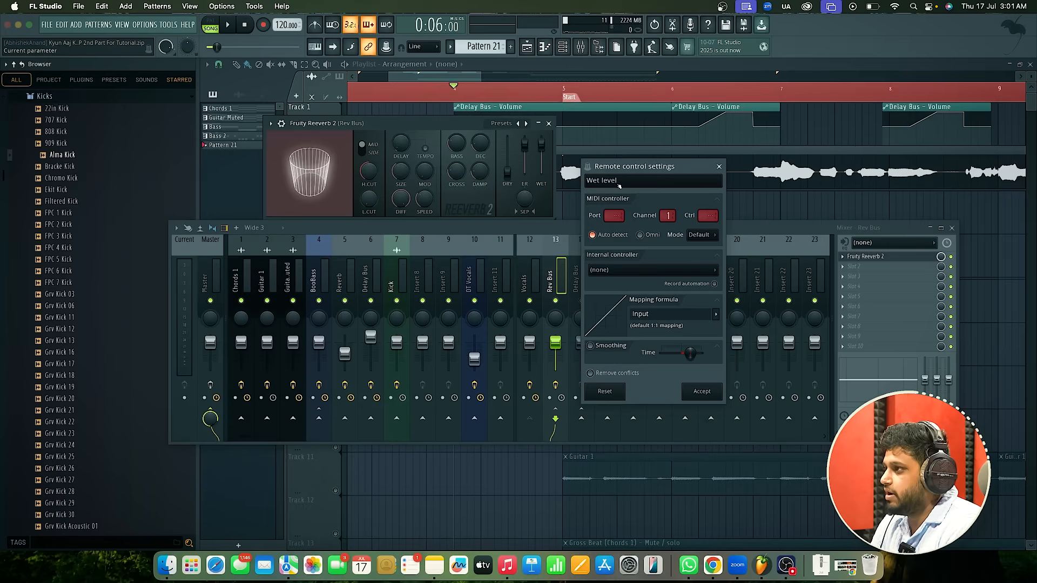
{"action": "left_click_drag", "start_coordinate": [634, 170], "coordinate": [626, 171]}
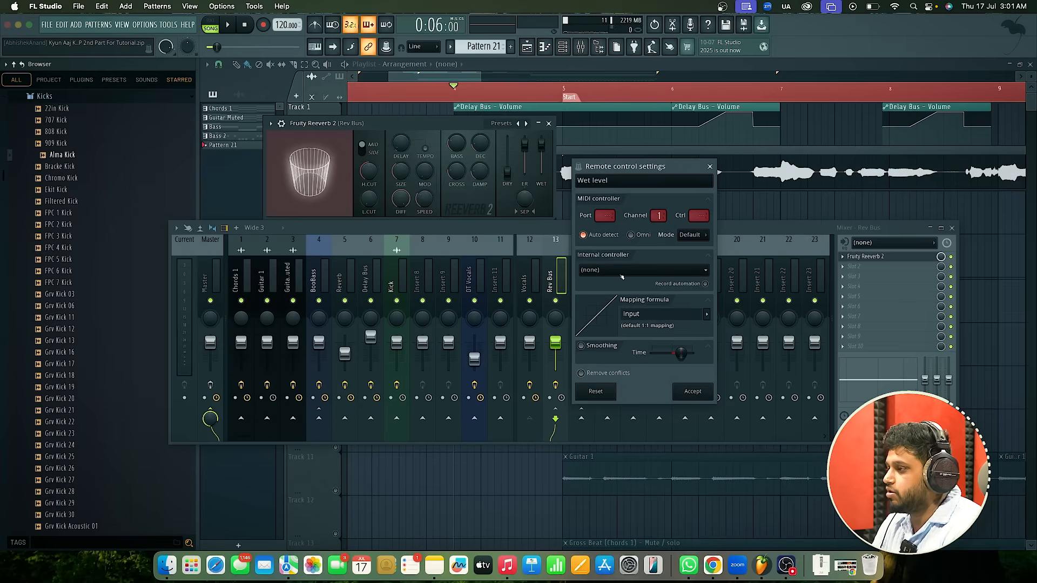
{"action": "left_click", "coordinate": [621, 273]}
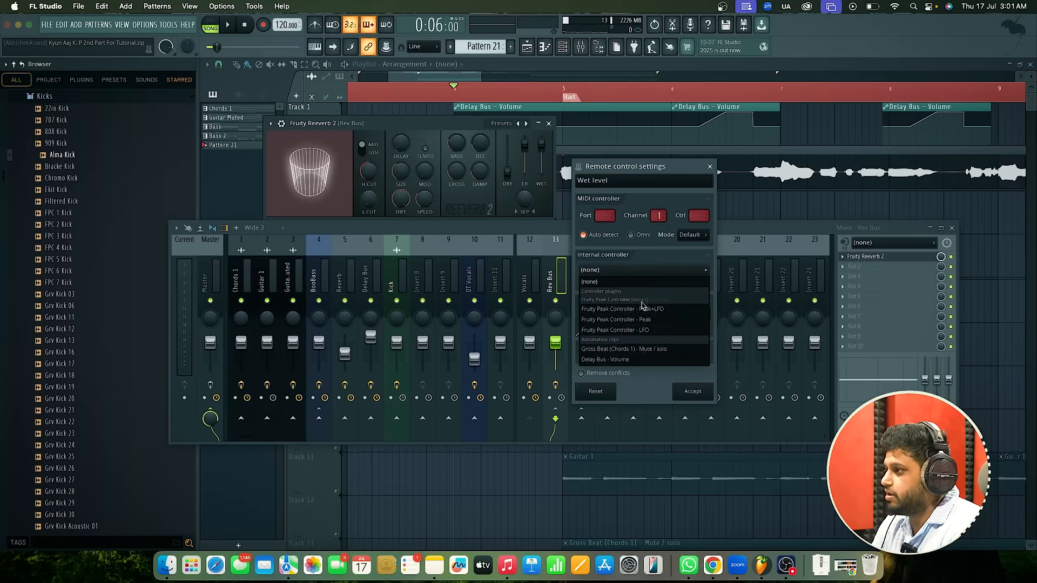
{"action": "left_click", "coordinate": [636, 320]}
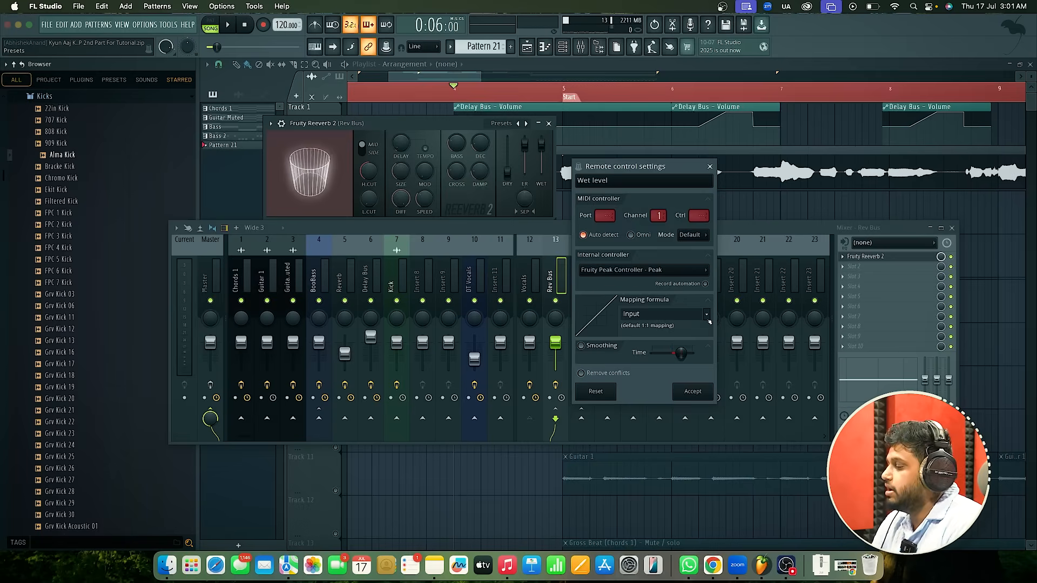
{"action": "left_click", "coordinate": [706, 318]}
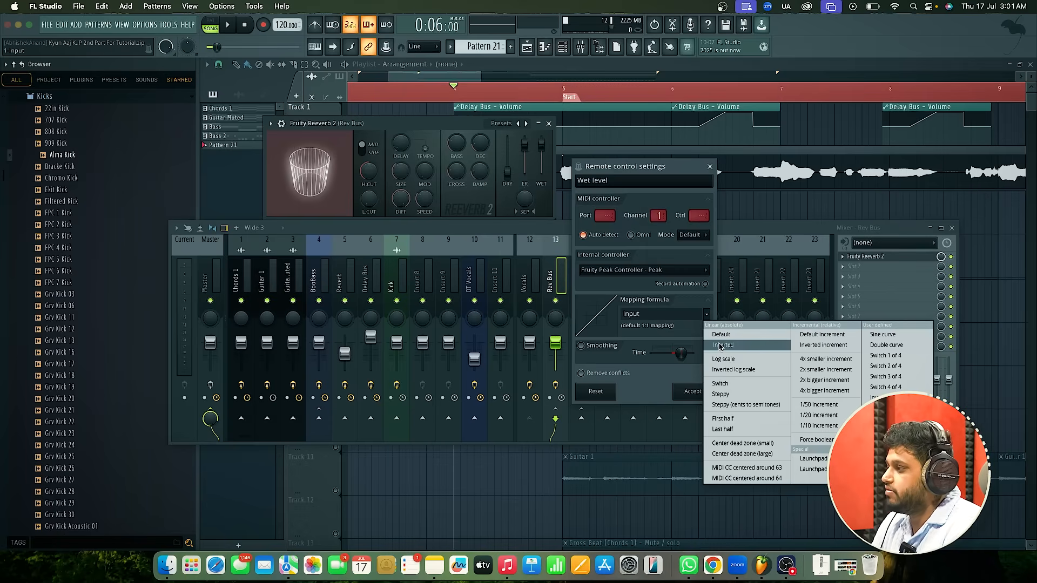
{"action": "left_click", "coordinate": [719, 347]}
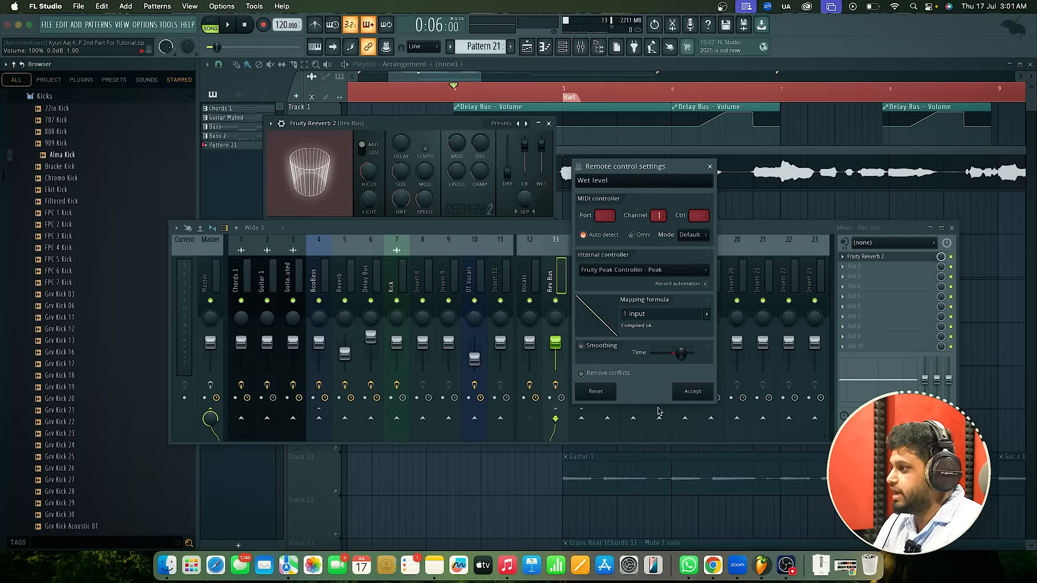
{"action": "left_click", "coordinate": [692, 393]}
Audition the vocals with the peak-controlled reverb and close the reverb window
{"action": "key", "text": "space"}
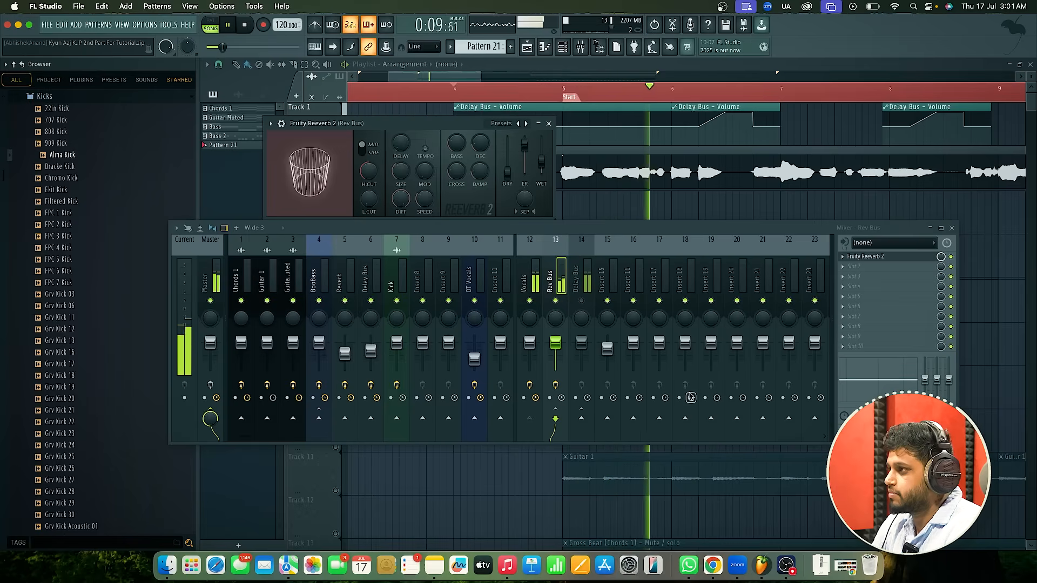
{"action": "key", "text": "space"}
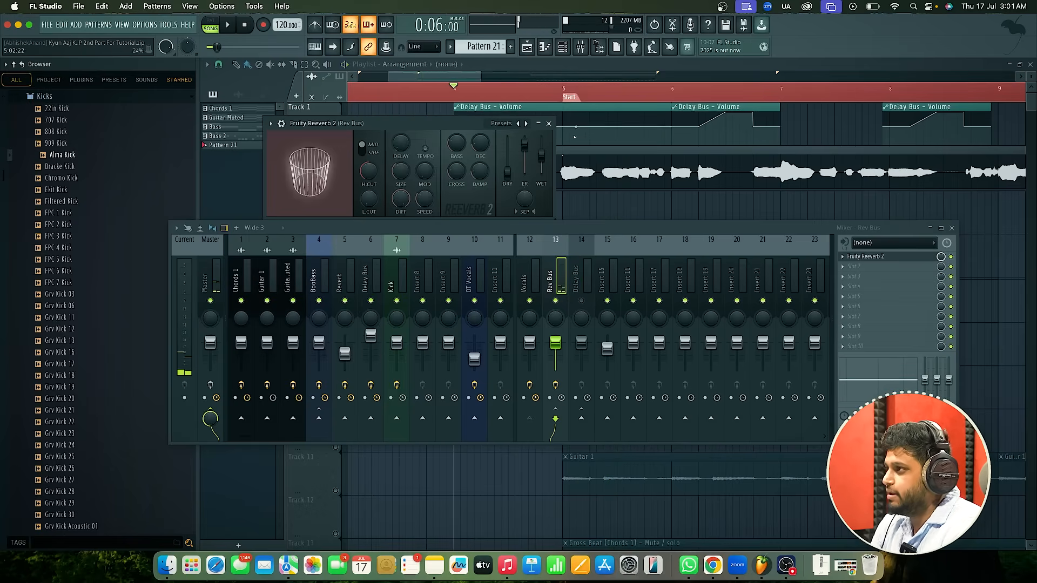
{"action": "left_click", "coordinate": [549, 123]}
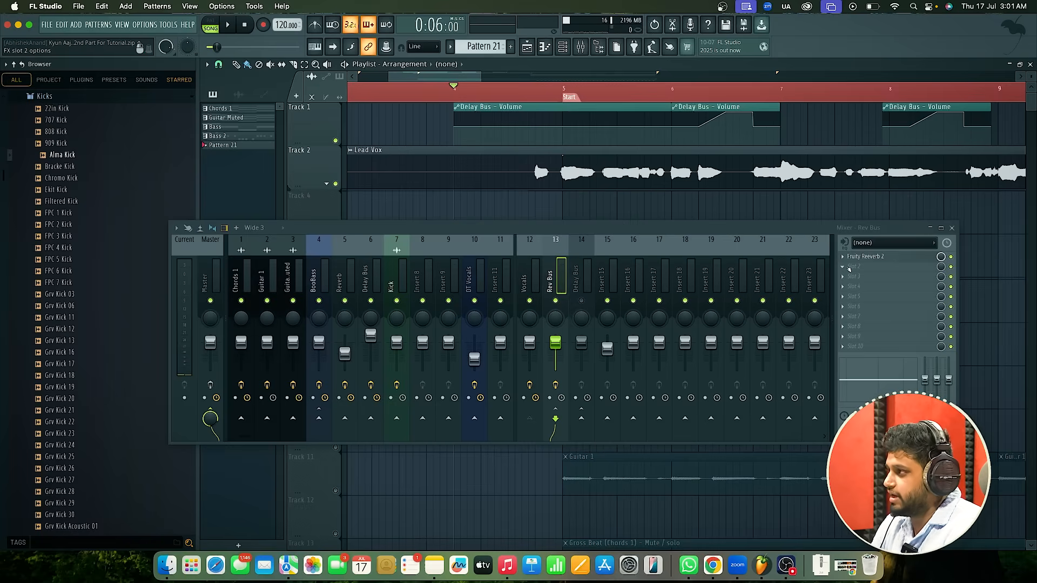
Load Fruity Parametric EQ 2 into the second effect slot of the Rev Bus and place its window above the mixer
{"action": "left_click", "coordinate": [849, 268]}
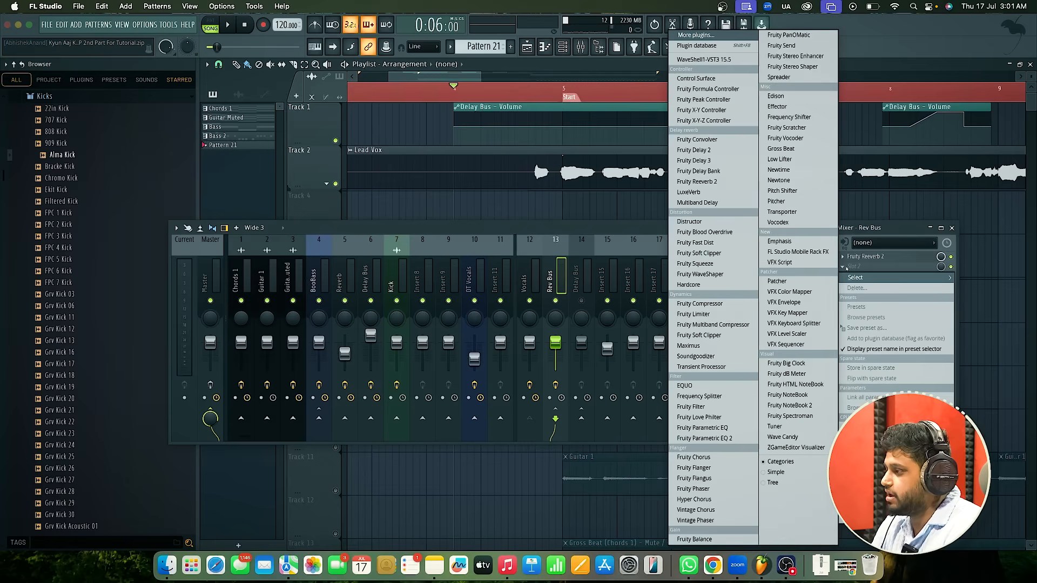
{"action": "left_click", "coordinate": [729, 443]}
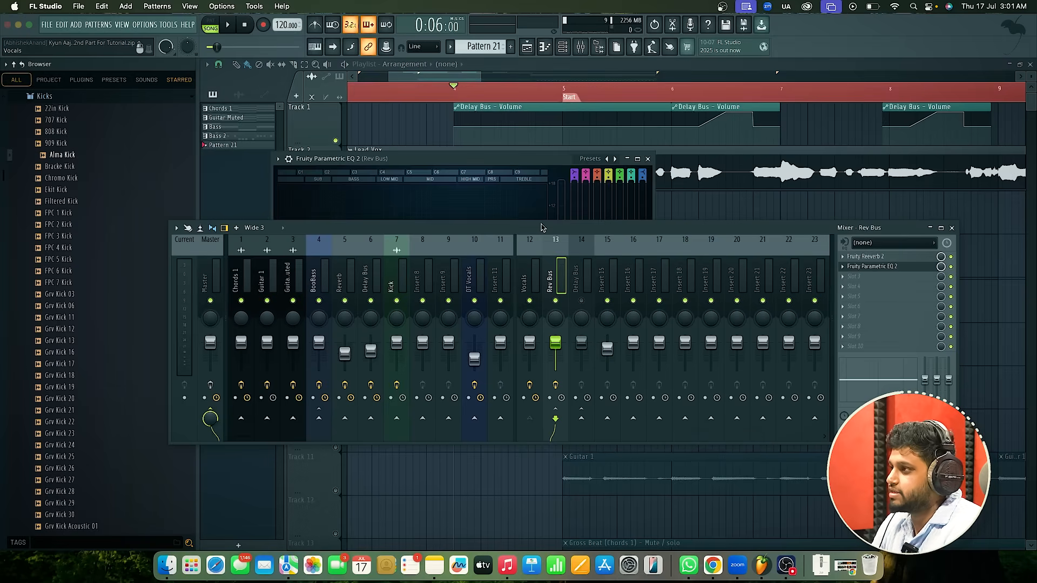
{"action": "left_click_drag", "start_coordinate": [542, 227], "coordinate": [541, 286]}
{"action": "left_click_drag", "start_coordinate": [485, 162], "coordinate": [537, 62]}
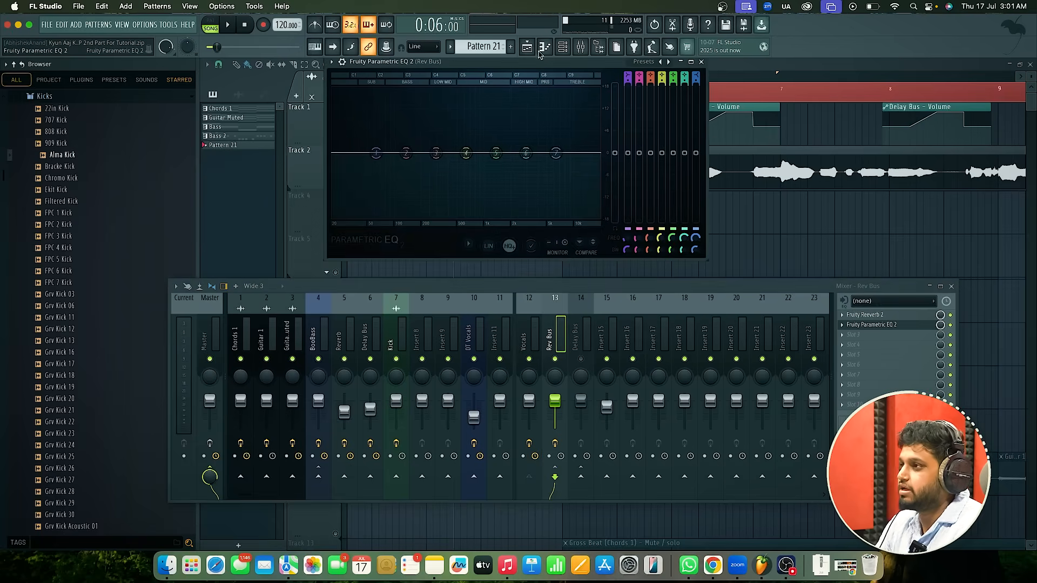
Make EQ band 1 a high-pass filter, raise its cutoff to about 500 Hz and change its slope order
{"action": "right_click", "coordinate": [375, 154]}
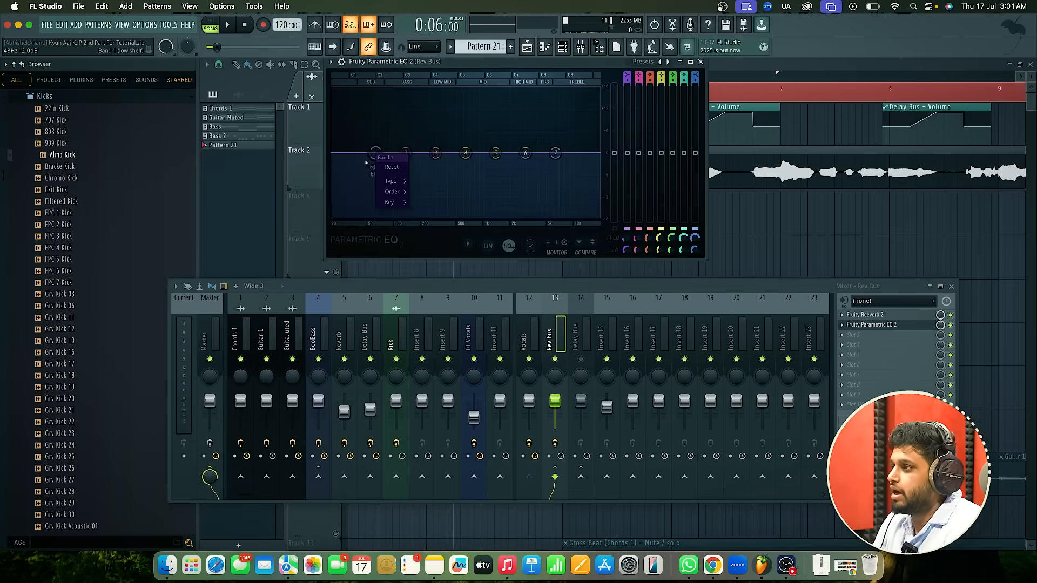
{"action": "mouse_move", "coordinate": [385, 183]}
{"action": "left_click", "coordinate": [431, 212]}
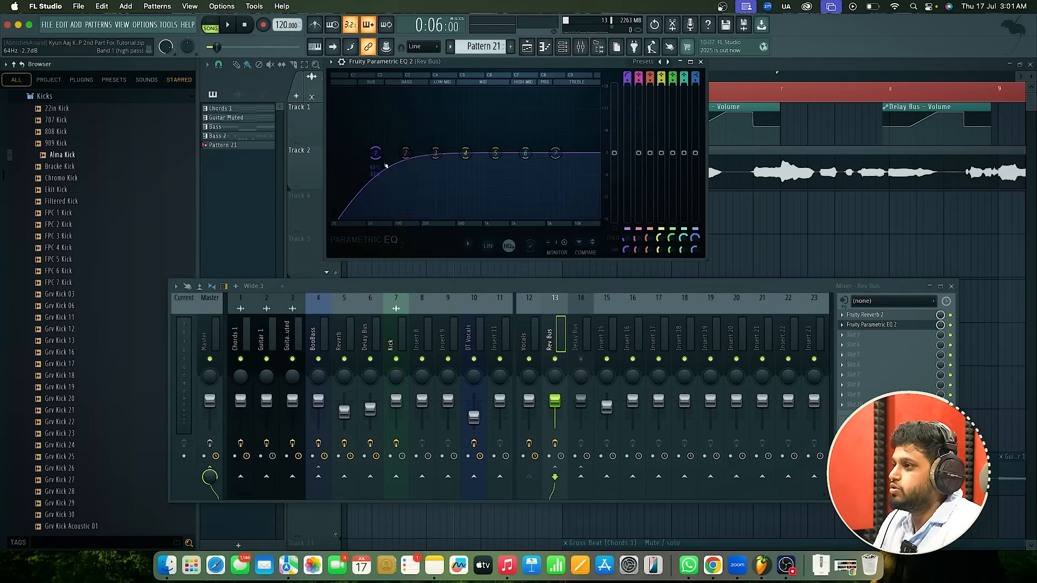
{"action": "left_click_drag", "start_coordinate": [375, 154], "coordinate": [458, 154]}
{"action": "right_click", "coordinate": [458, 153]}
{"action": "mouse_move", "coordinate": [483, 193]}
{"action": "left_click", "coordinate": [502, 213]}
Audition the filtered reverb on the vocals and close the equalizer window
{"action": "key", "text": "space"}
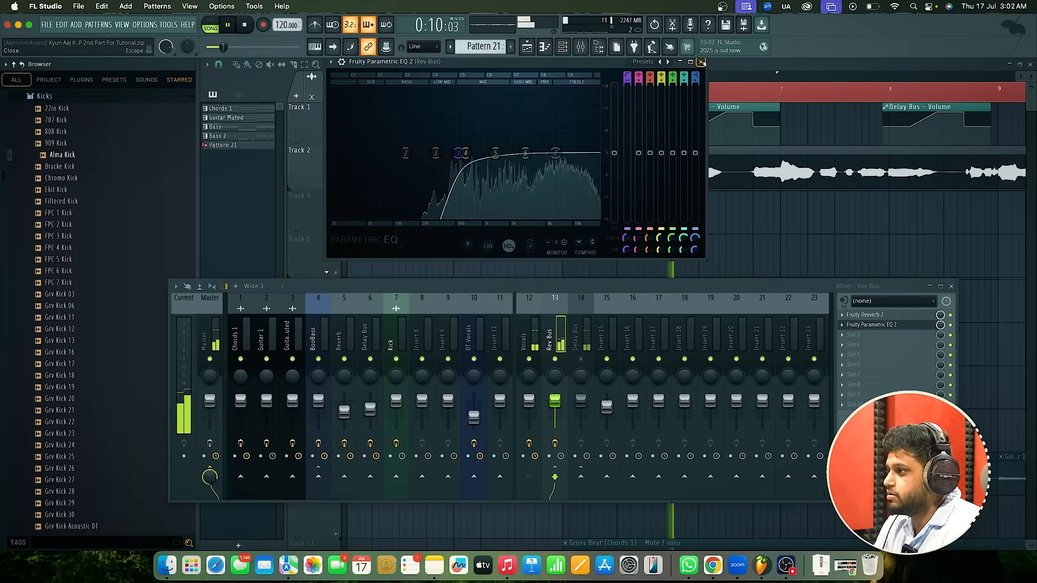
{"action": "key", "text": "space"}
{"action": "left_click", "coordinate": [701, 61]}
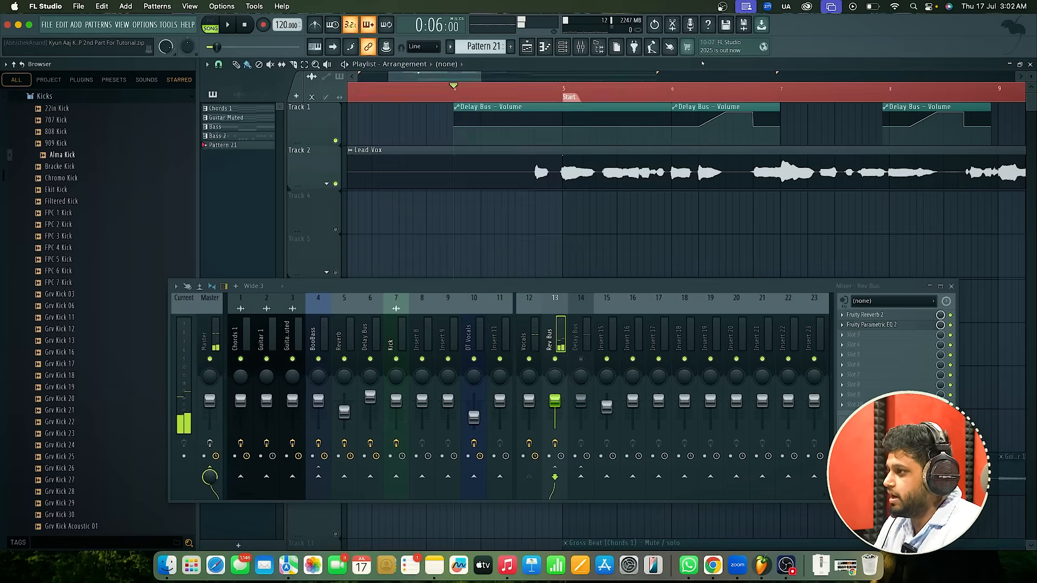
Load Fruity Delay Bank into the first effect slot of the Delay Bus track on insert 14
{"action": "left_click", "coordinate": [524, 332]}
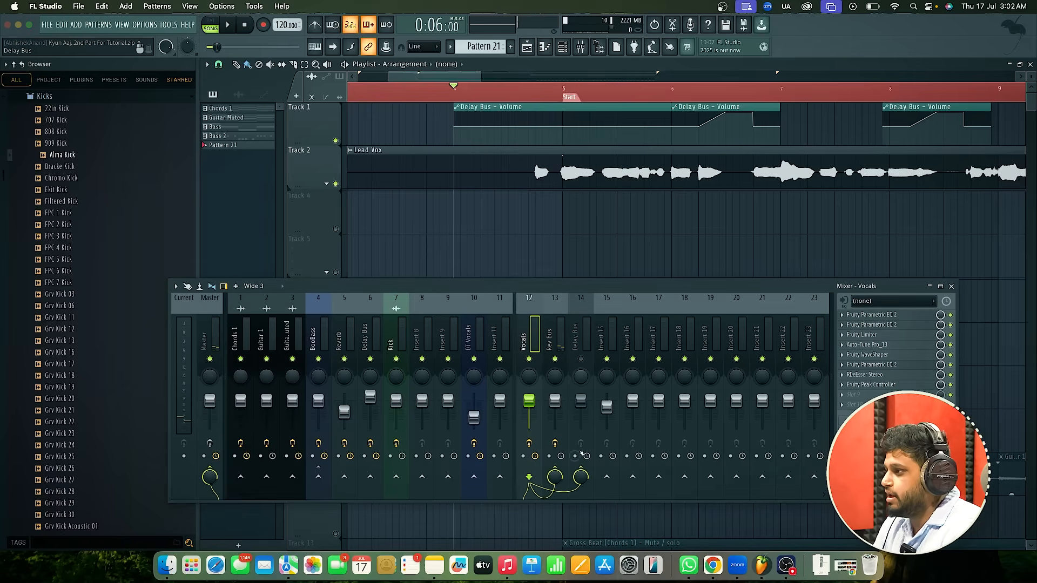
{"action": "left_click", "coordinate": [583, 342]}
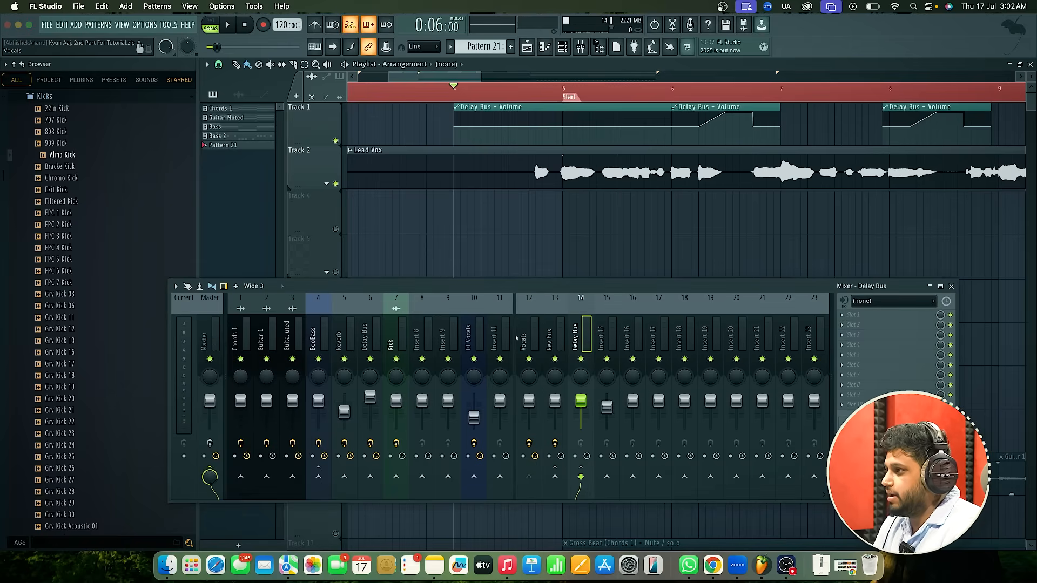
{"action": "left_click", "coordinate": [847, 319]}
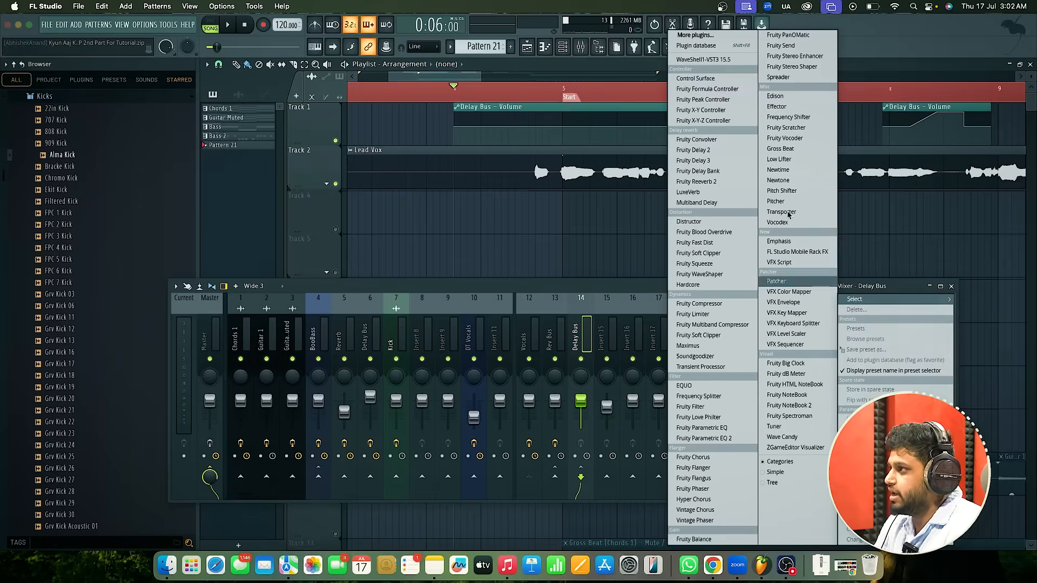
{"action": "left_click", "coordinate": [735, 34]}
{"action": "type", "text": "delay"}
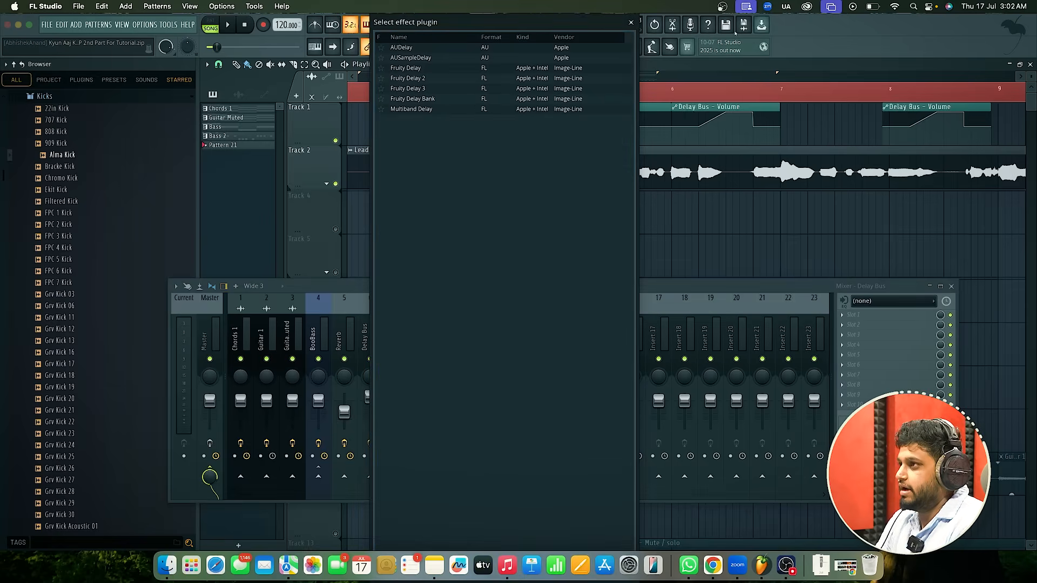
{"action": "double_click", "coordinate": [479, 101]}
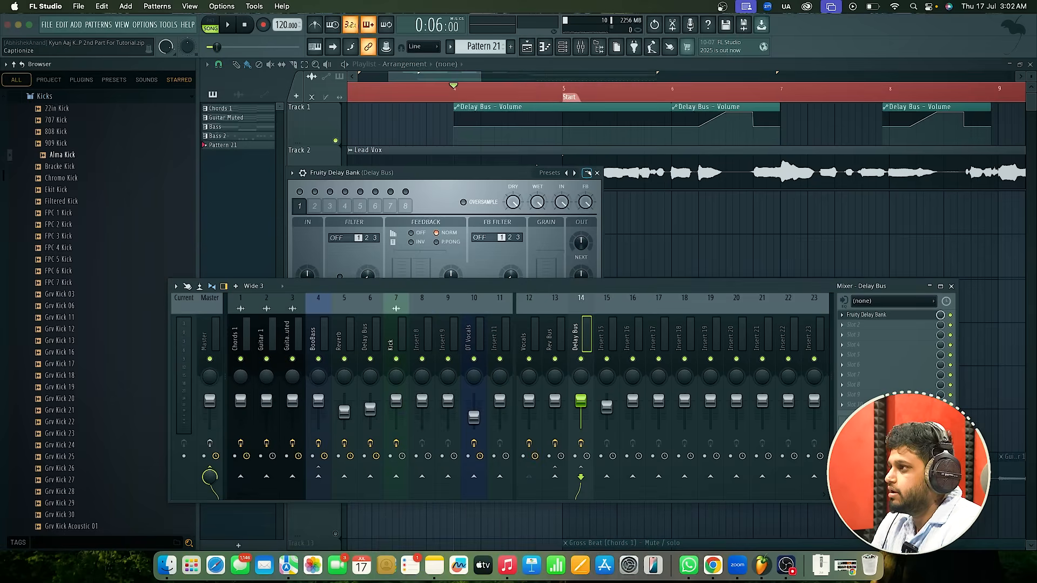
Apply the Default preset to Fruity Delay Bank and move its window clear of the mixer
{"action": "left_click", "coordinate": [574, 173]}
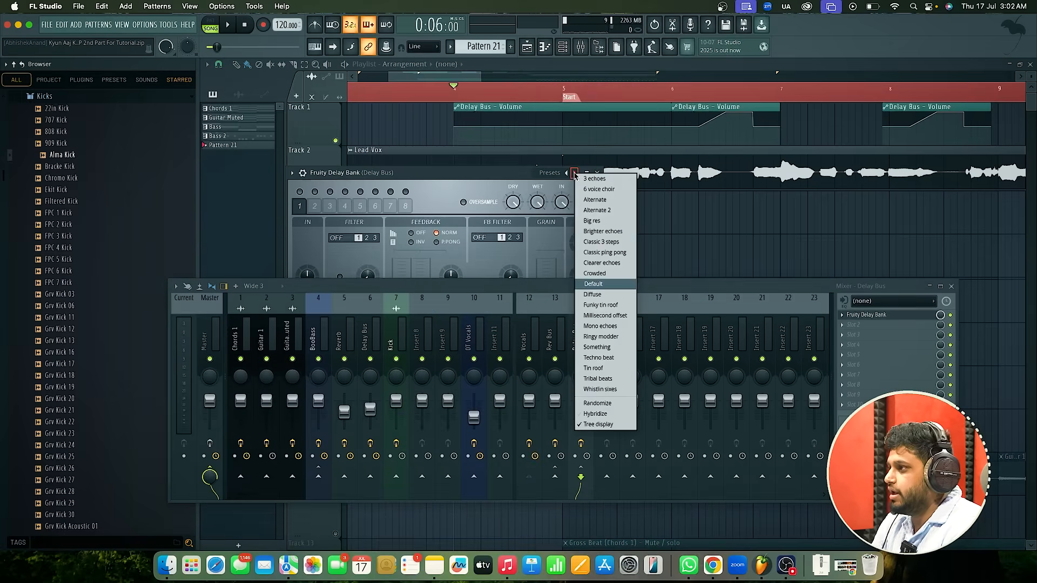
{"action": "left_click", "coordinate": [593, 284]}
{"action": "left_click_drag", "start_coordinate": [504, 172], "coordinate": [532, 91]}
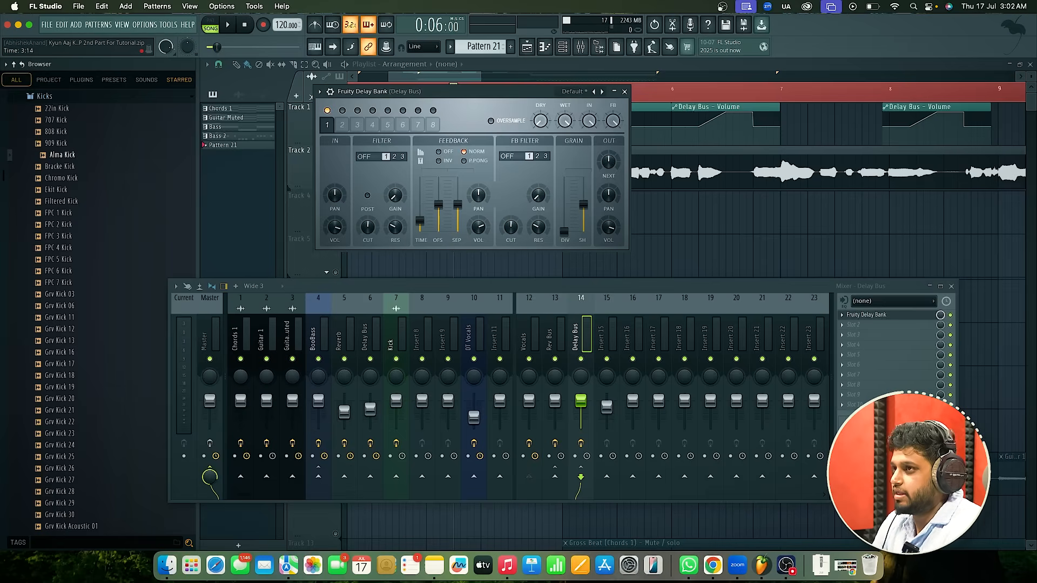
Audition the delay on the vocals and raise the first bank's feedback time slightly
{"action": "key", "text": "space"}
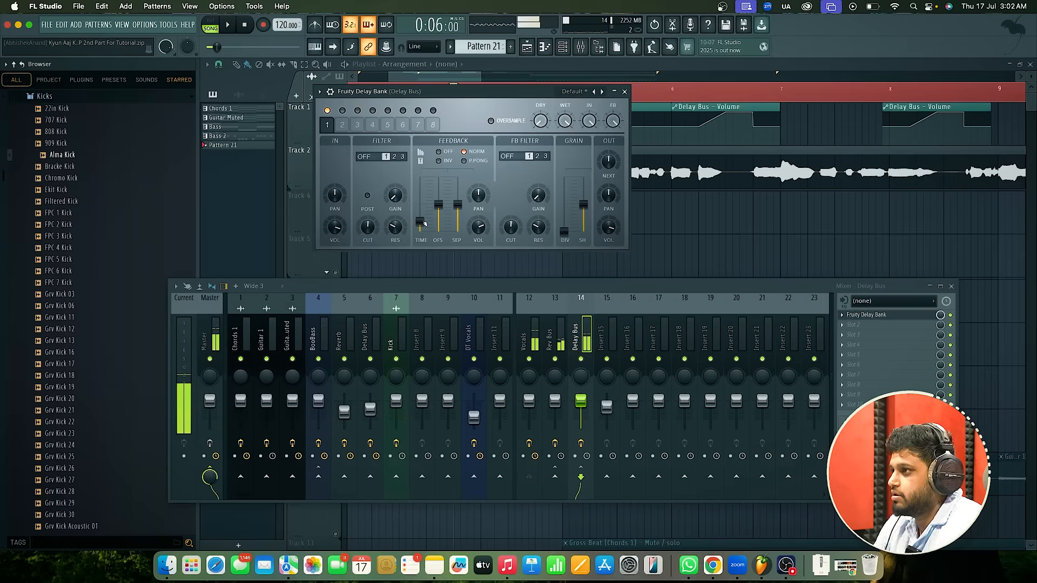
{"action": "key", "text": "space"}
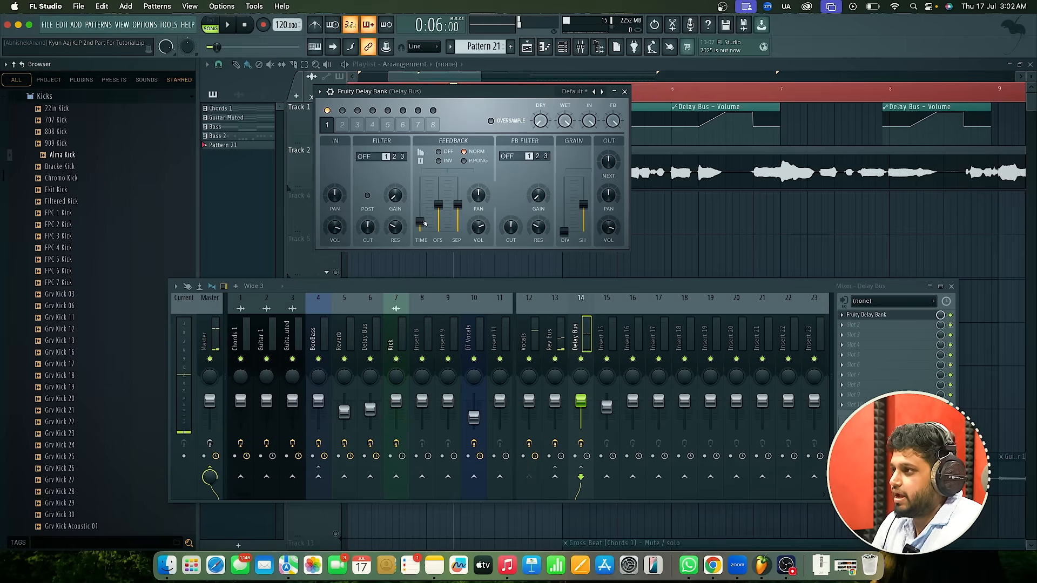
{"action": "key", "text": "space"}
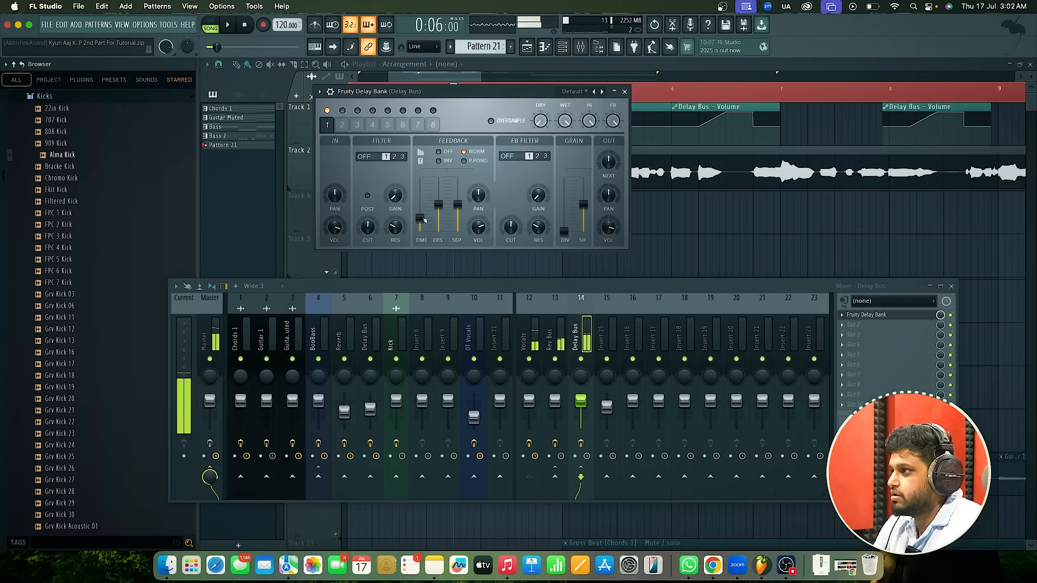
{"action": "key", "text": "space"}
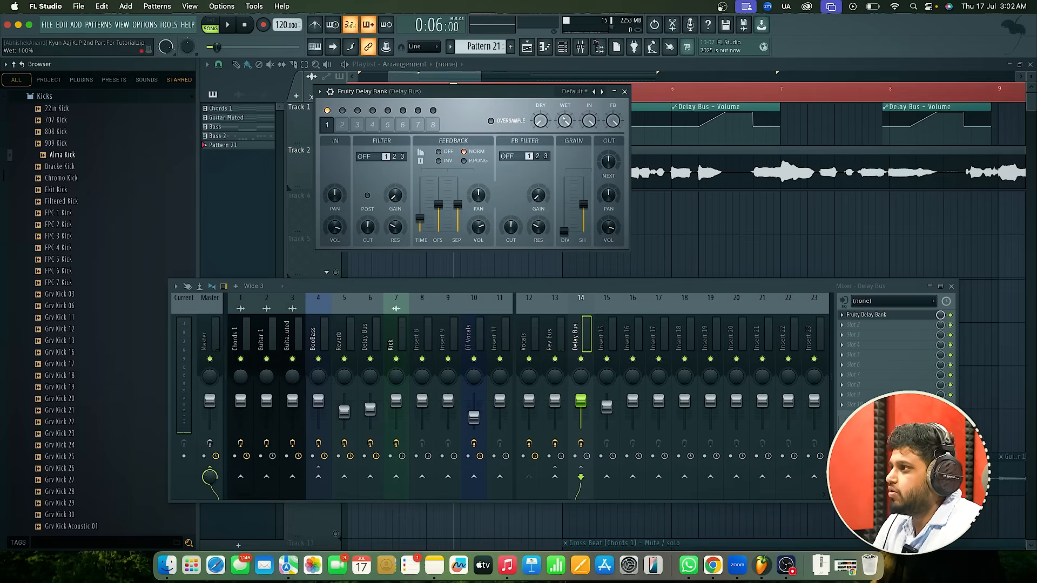
Link the delay's wet level to Fruity Peak Controller - Peak with the Inverted mapping formula and audition the result
{"action": "right_click", "coordinate": [567, 127]}
{"action": "left_click", "coordinate": [588, 232]}
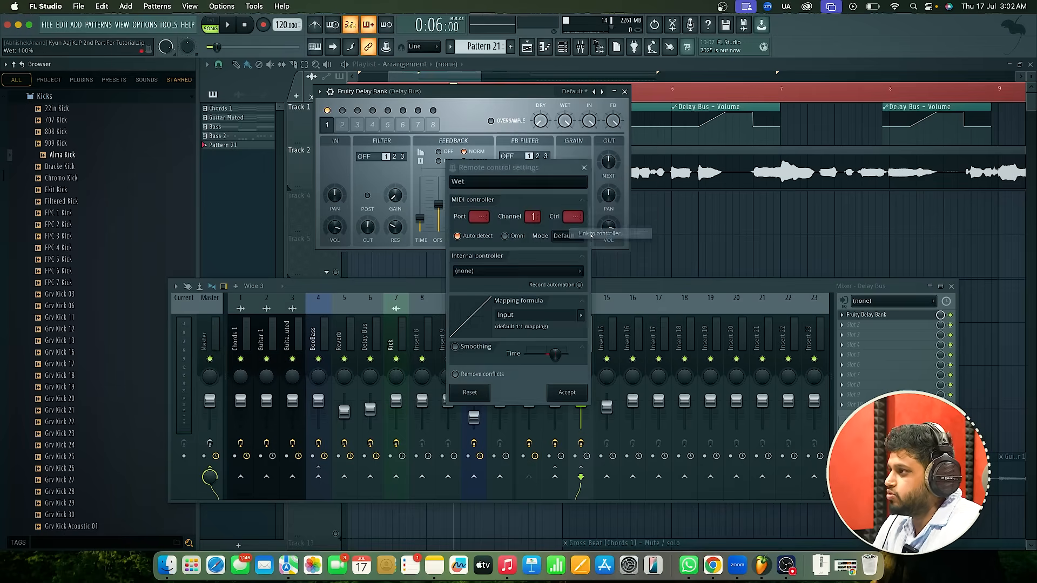
{"action": "left_click", "coordinate": [545, 272]}
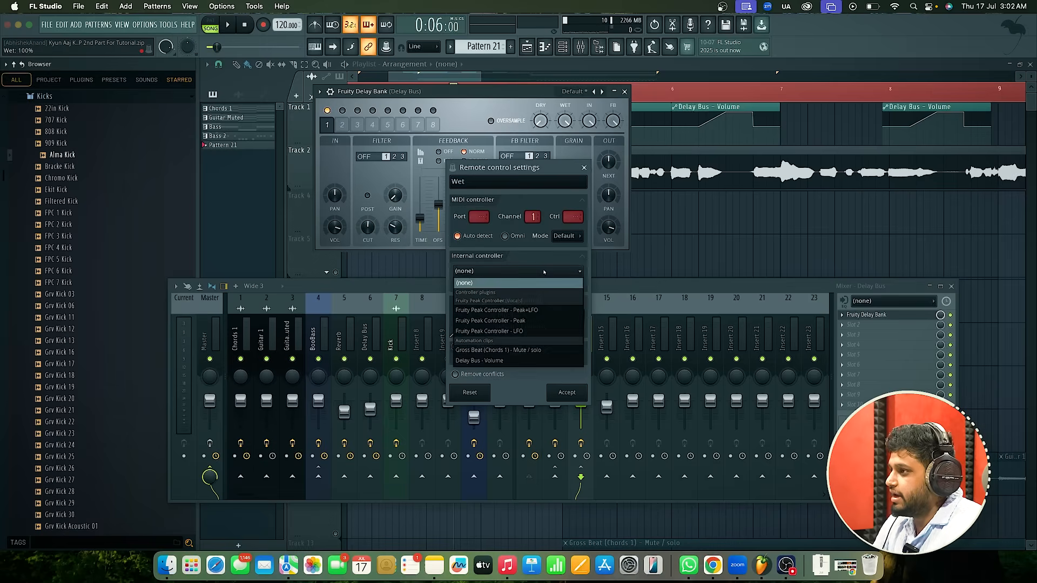
{"action": "left_click", "coordinate": [522, 322]}
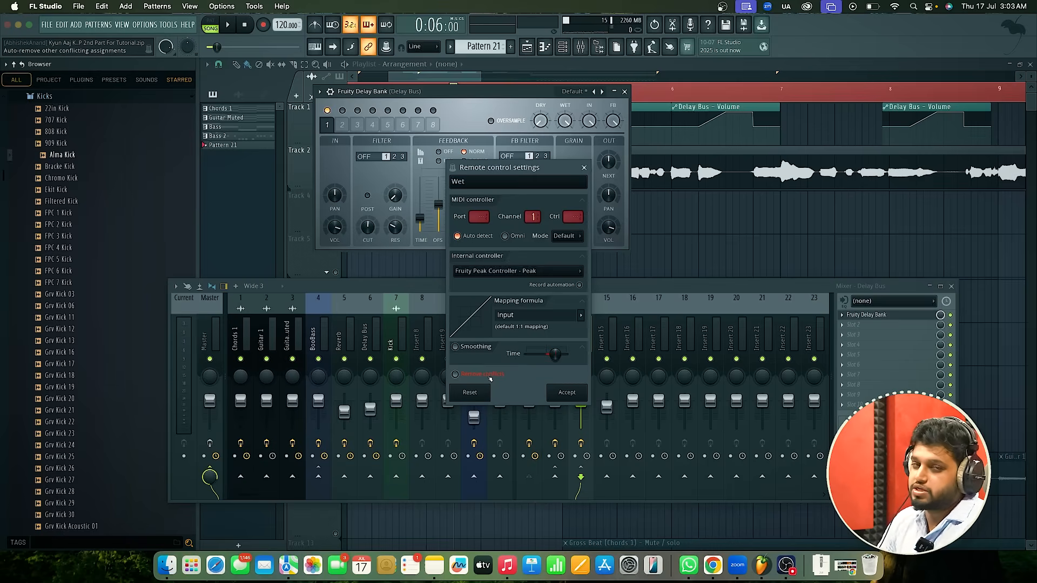
{"action": "left_click", "coordinate": [580, 318]}
{"action": "left_click", "coordinate": [599, 340]}
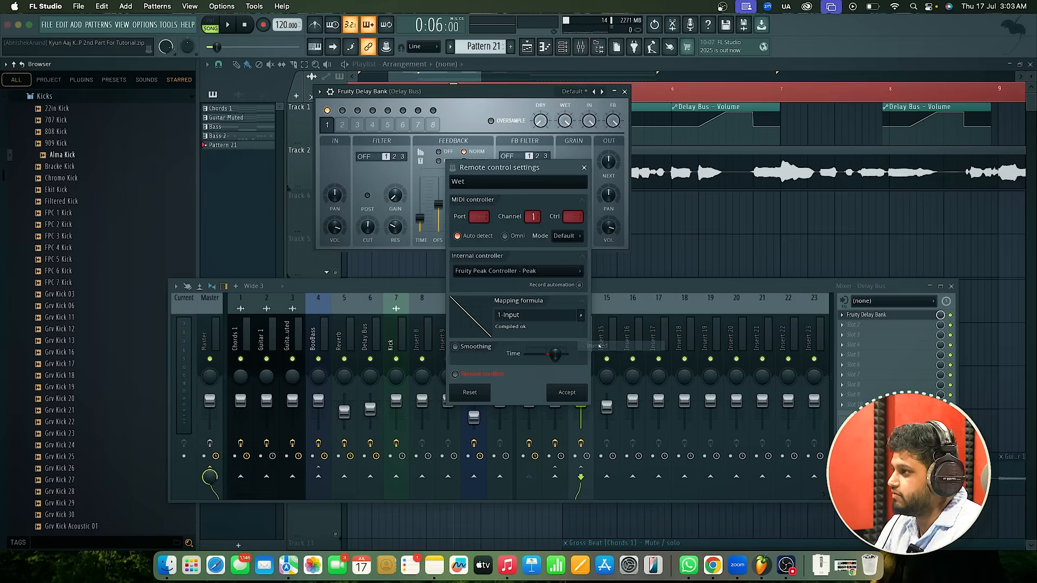
{"action": "left_click", "coordinate": [566, 392]}
{"action": "key", "text": "space"}
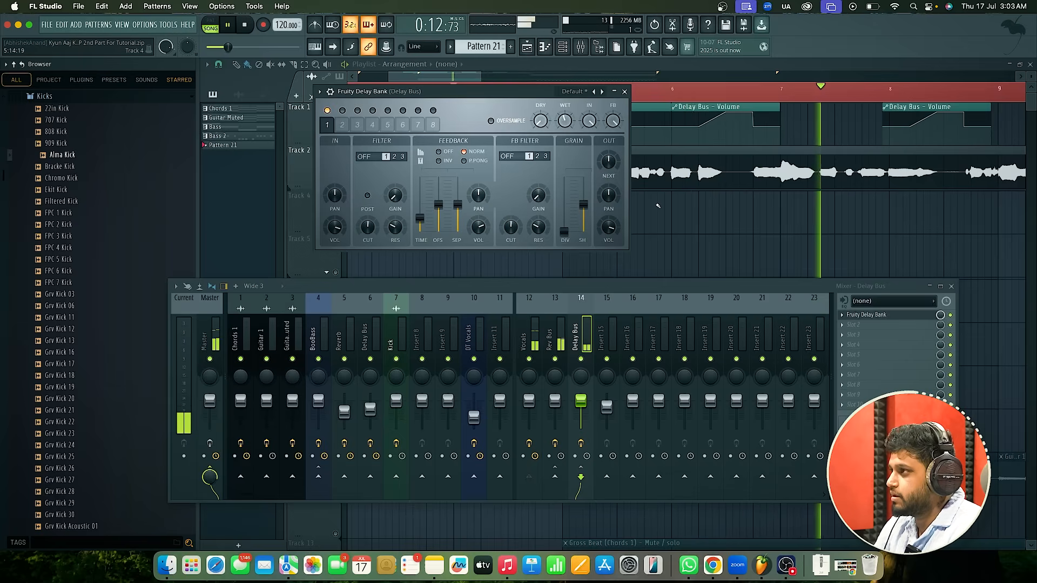
Copy the Rev Bus's Fruity Parametric EQ 2 to the Delay Bus, then close the equalizer and Fruity Delay Bank windows
{"action": "key", "text": "space"}
{"action": "left_click", "coordinate": [567, 339]}
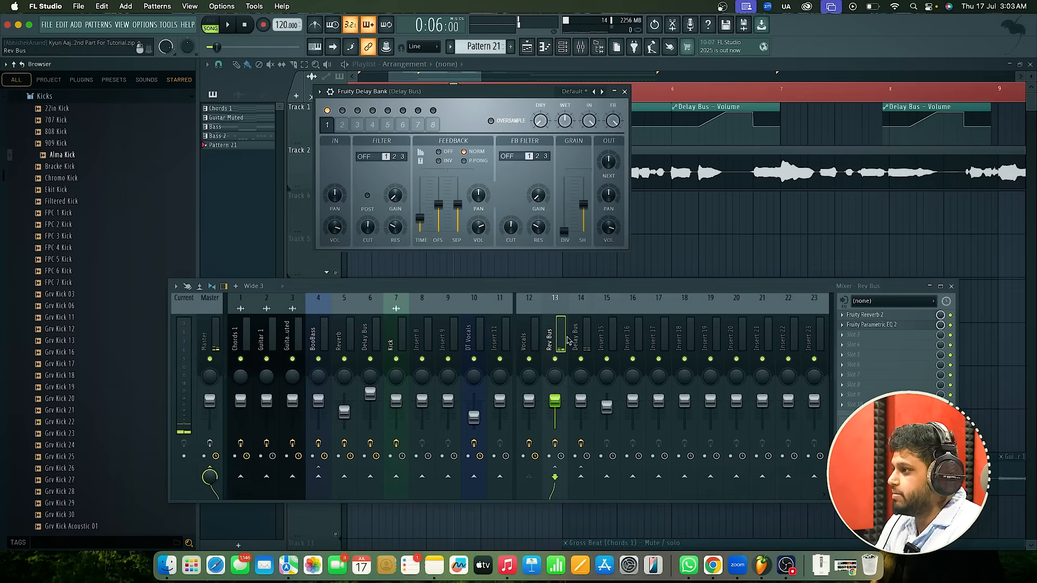
{"action": "left_click", "coordinate": [842, 324]}
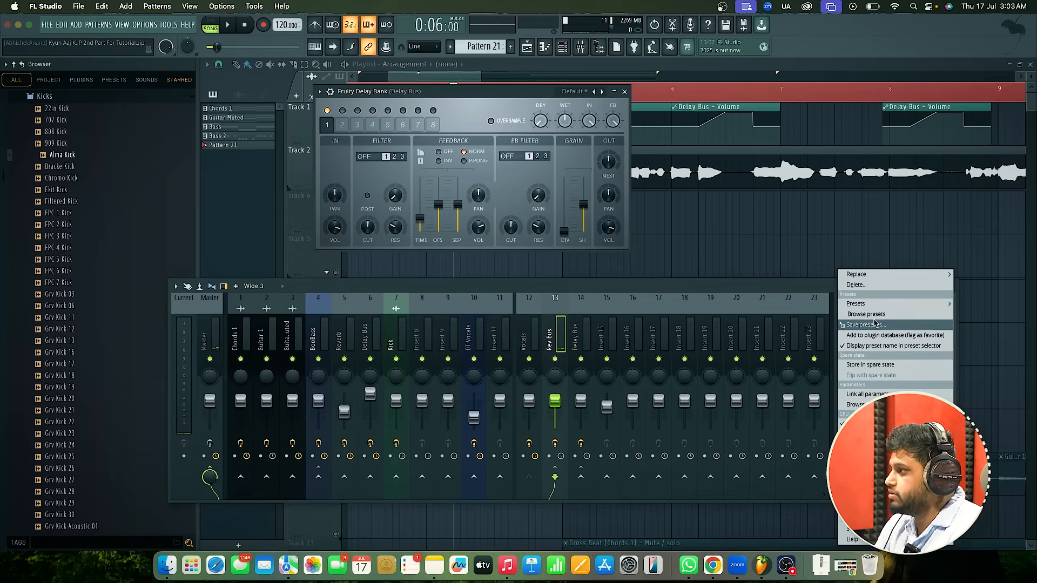
{"action": "left_click", "coordinate": [844, 325]}
{"action": "left_click_drag", "start_coordinate": [833, 325], "coordinate": [577, 337]}
{"action": "key", "text": "space"}
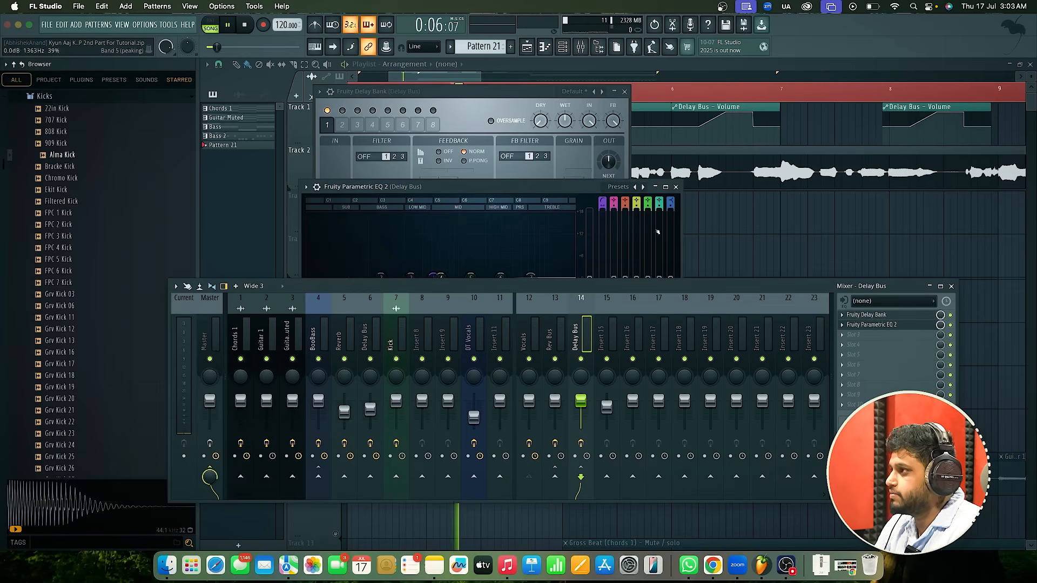
{"action": "left_click", "coordinate": [675, 187]}
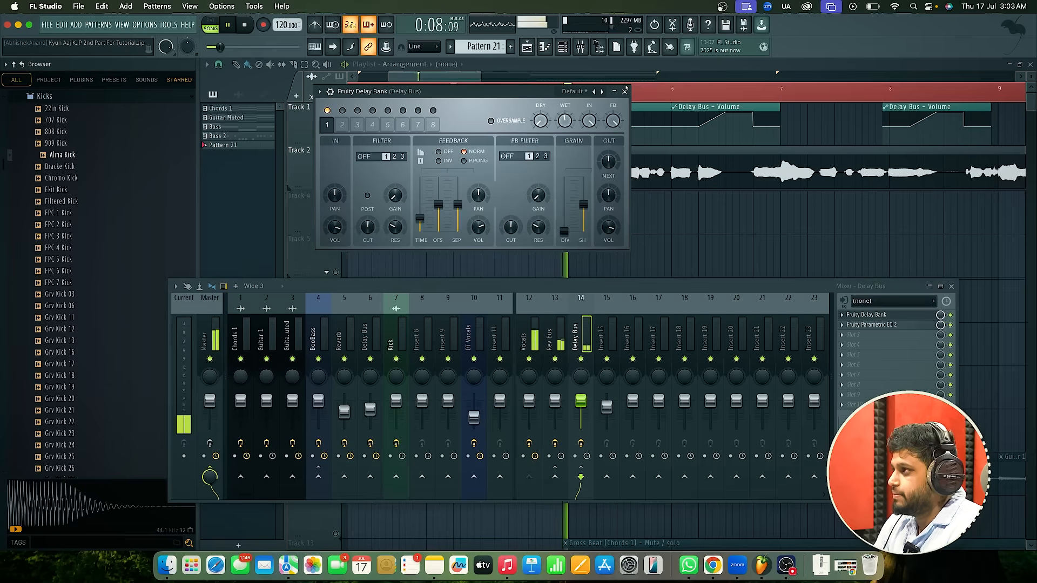
{"action": "left_click", "coordinate": [625, 92]}
{"action": "key", "text": "space"}
Unsolo the Lead Vox on Track 2 and audition the vocals with the full arrangement
{"action": "right_click", "coordinate": [335, 184]}
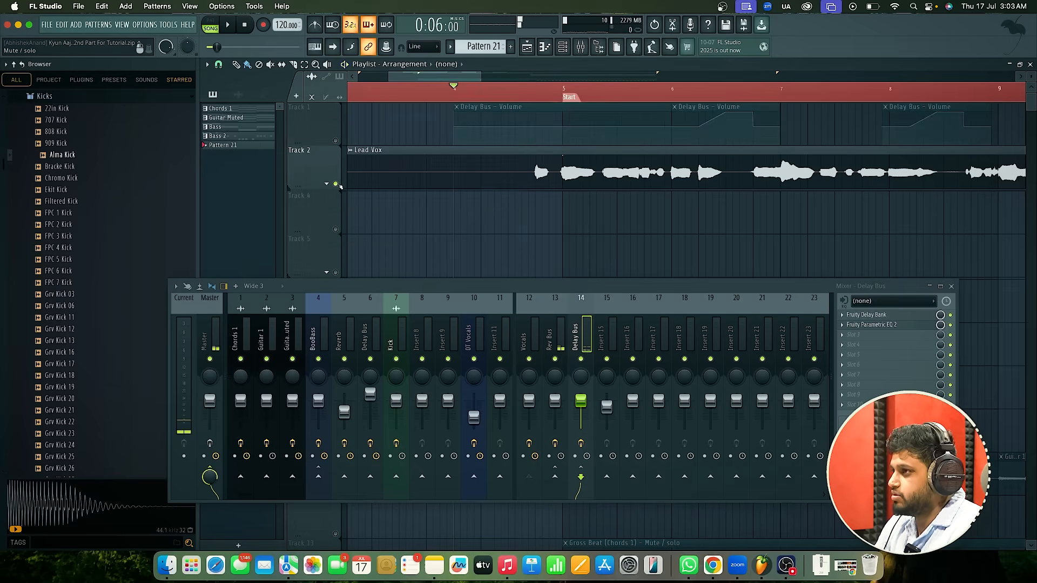
{"action": "right_click", "coordinate": [336, 184]}
{"action": "key", "text": "space"}
{"action": "scroll", "coordinate": [469, 219], "scroll_direction": "down", "scroll_amount": 2}
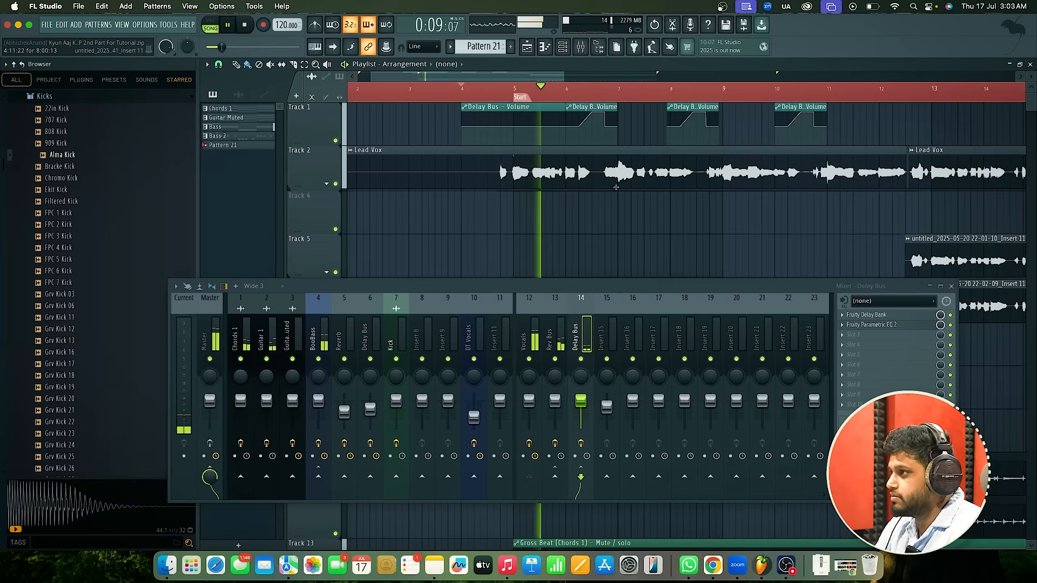
{"action": "scroll", "coordinate": [616, 187], "scroll_direction": "up", "scroll_amount": 1}
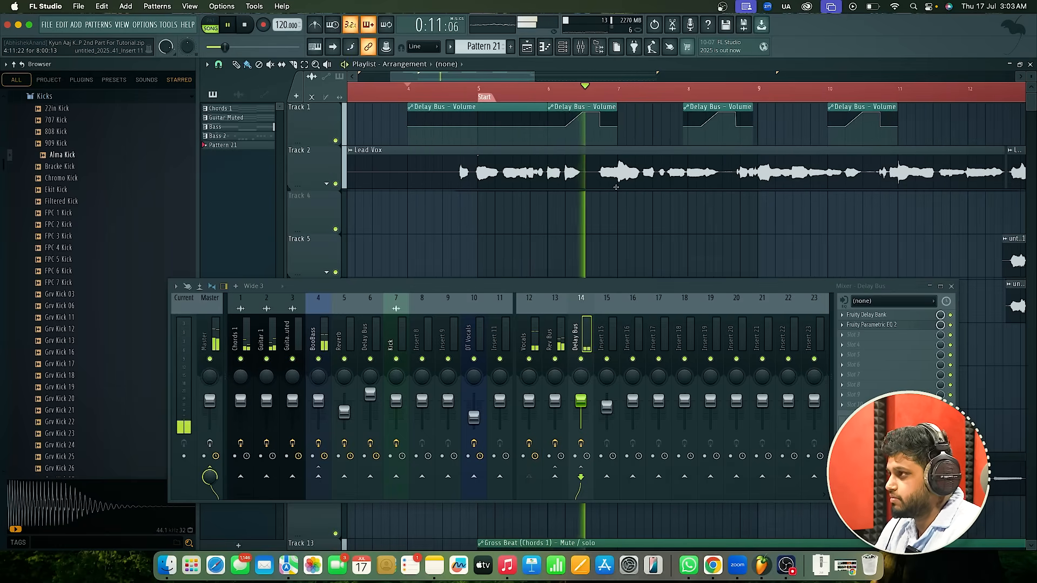
{"action": "scroll", "coordinate": [616, 187], "scroll_direction": "down", "scroll_amount": 2}
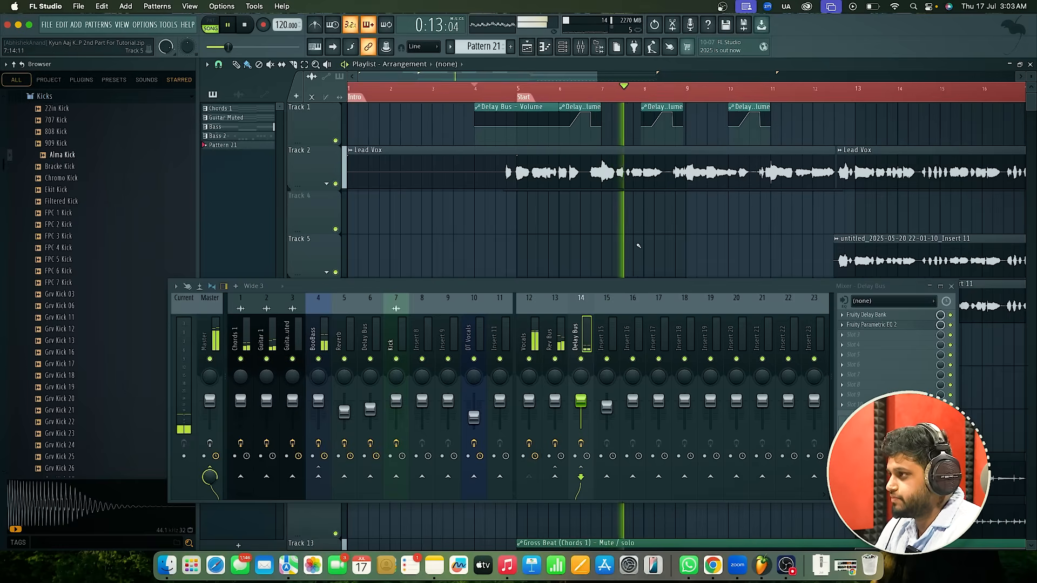
{"action": "key", "text": "space"}
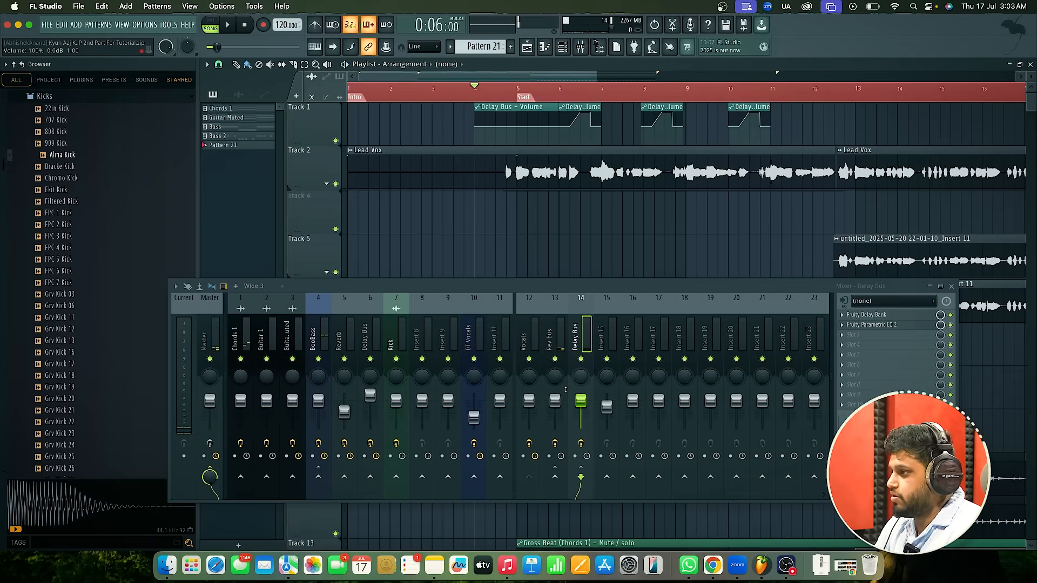
Mute the Delay Bus and bring the Rev Bus volume slightly below unity while auditioning the mix
{"action": "left_click", "coordinate": [556, 402]}
{"action": "left_click_drag", "start_coordinate": [555, 414], "coordinate": [559, 429]}
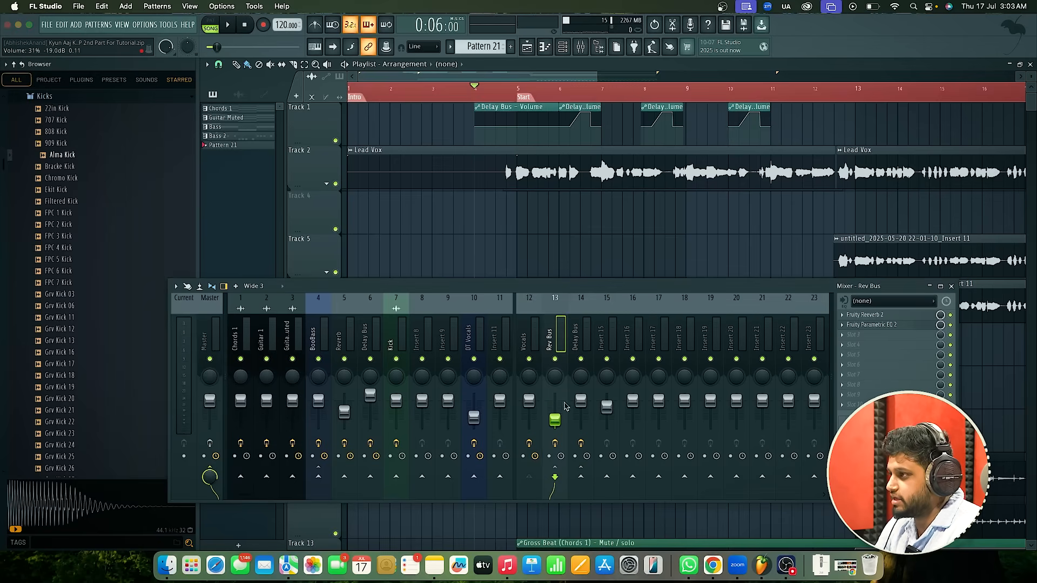
{"action": "left_click", "coordinate": [580, 359]}
{"action": "key", "text": "space"}
{"action": "left_click_drag", "start_coordinate": [554, 428], "coordinate": [555, 406]}
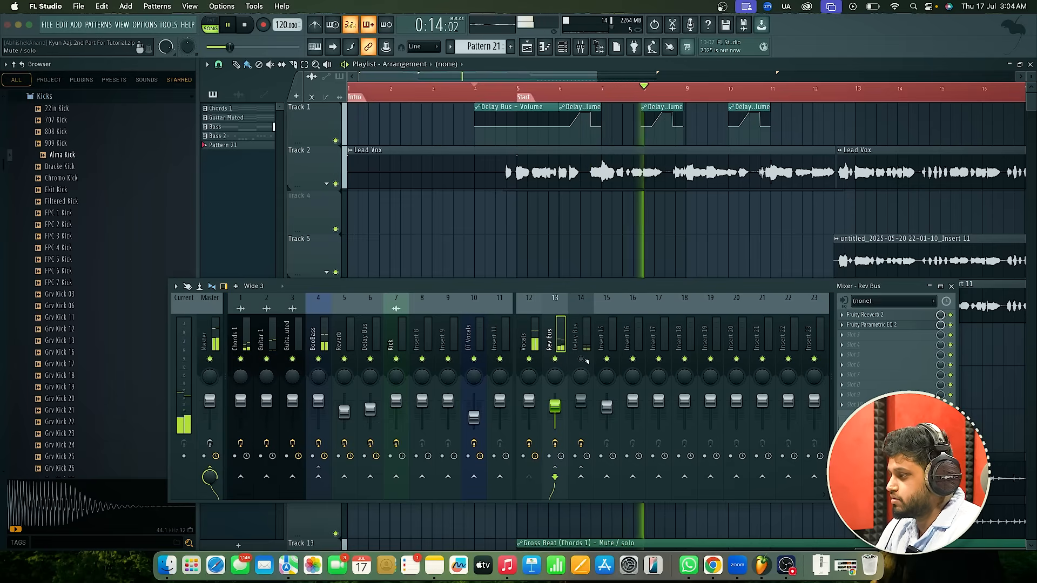
Unmute the Delay Bus, lower its volume to 88% (-2.9 dB) and audition the mix
{"action": "key", "text": "space"}
{"action": "left_click_drag", "start_coordinate": [574, 400], "coordinate": [574, 407]}
{"action": "key", "text": "space"}
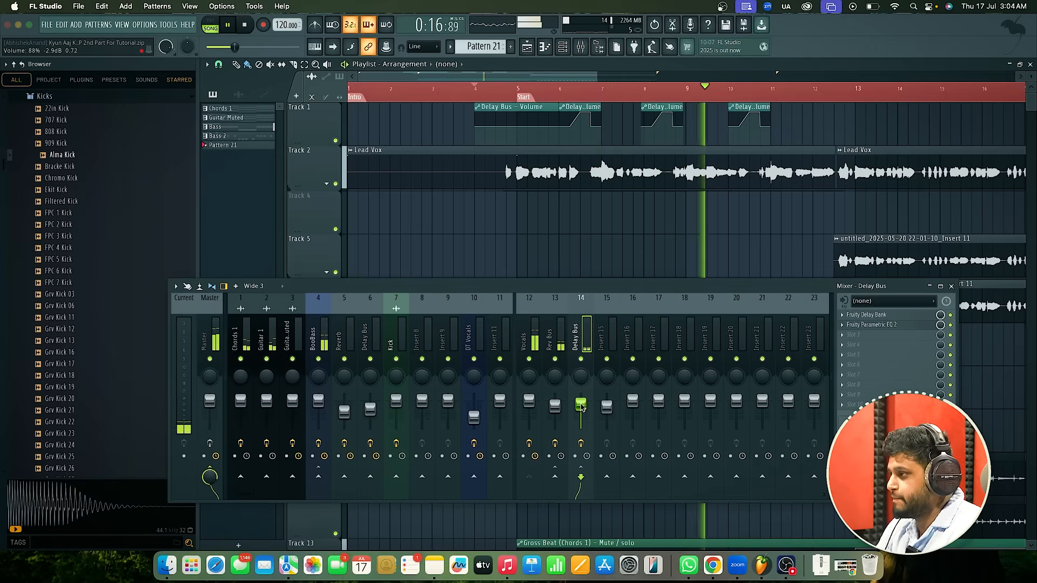
{"action": "key", "text": "space"}
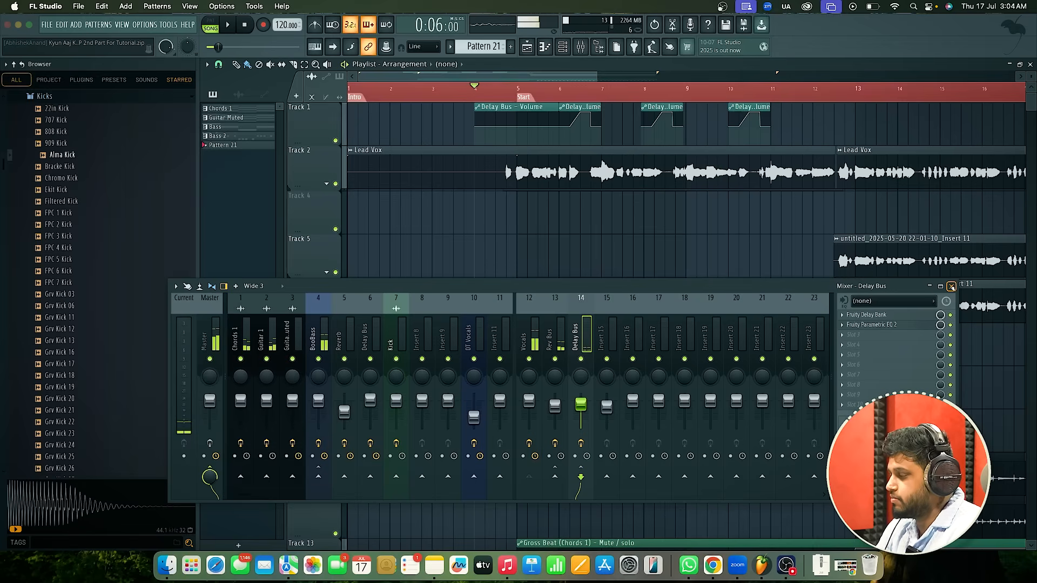
Close the mixer and audition the arrangement from bar 11 into the section with the doubled vocals
{"action": "left_click", "coordinate": [952, 286]}
{"action": "left_click", "coordinate": [768, 91]}
{"action": "key", "text": "space"}
{"action": "scroll", "coordinate": [708, 261], "scroll_direction": "down", "scroll_amount": 1}
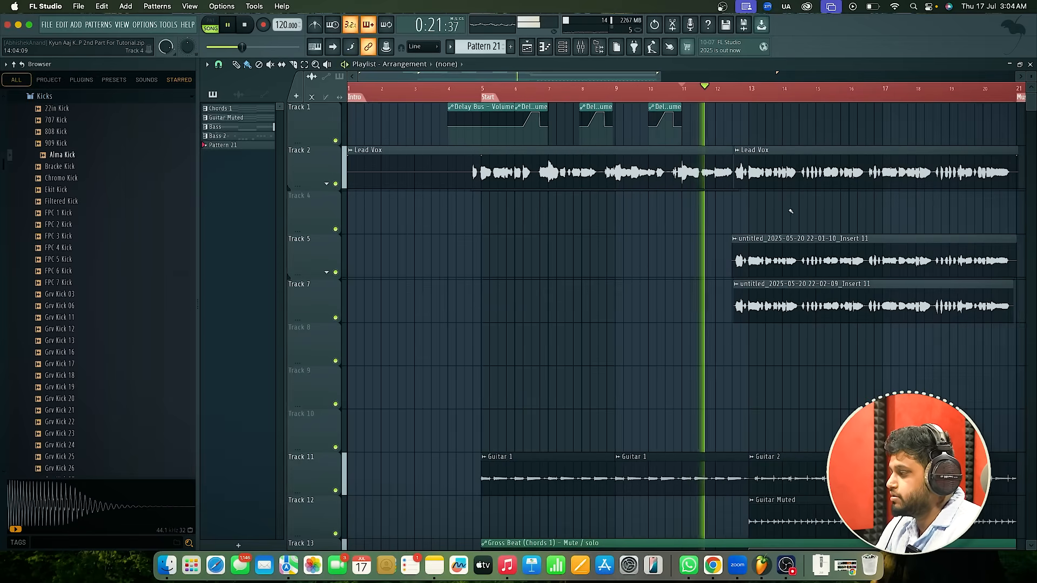
{"action": "scroll", "coordinate": [790, 211], "scroll_direction": "up", "scroll_amount": 1}
{"action": "scroll", "coordinate": [791, 211], "scroll_direction": "up", "scroll_amount": 1}
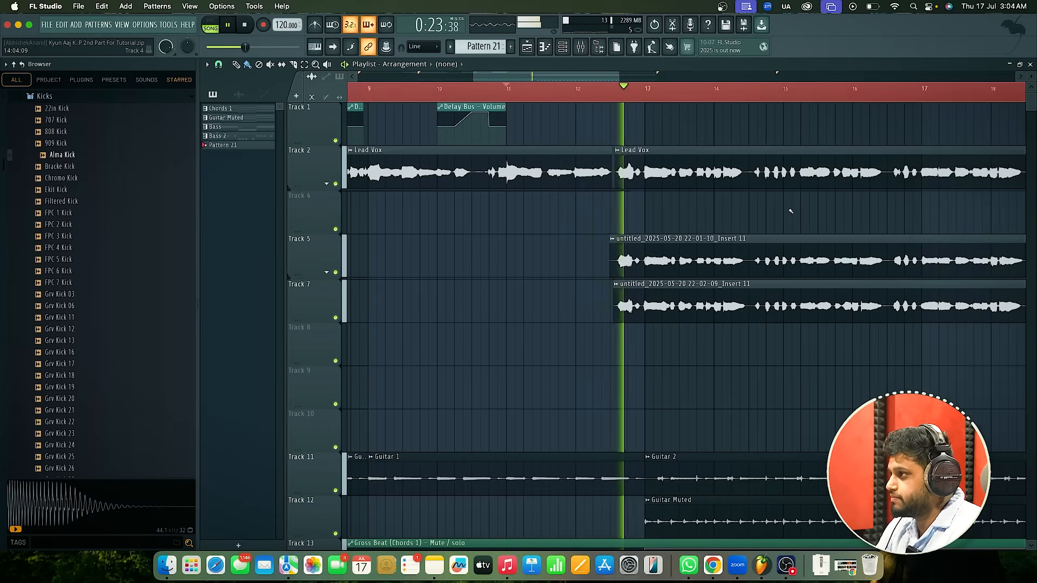
{"action": "scroll", "coordinate": [790, 211], "scroll_direction": "down", "scroll_amount": 3}
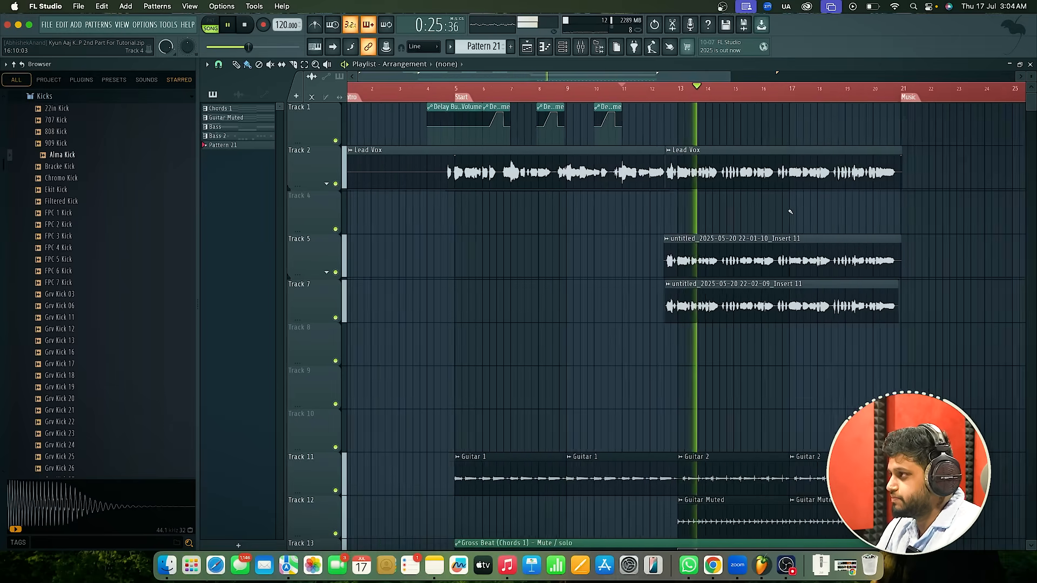
{"action": "scroll", "coordinate": [790, 211], "scroll_direction": "down", "scroll_amount": 1}
{"action": "key", "text": "space"}
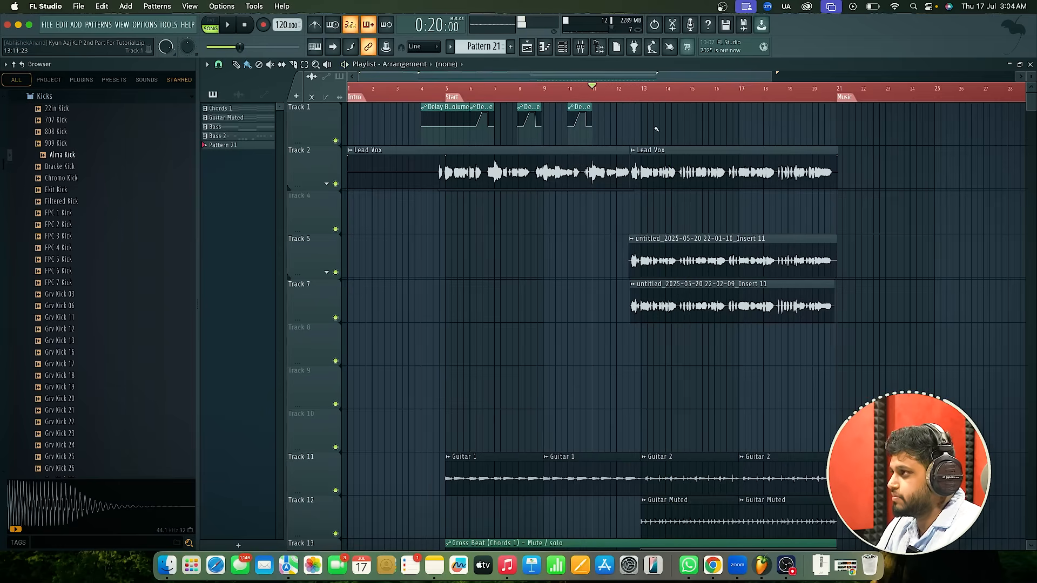
Mute the Lead Vox on Track 2 and check the channel panning of the vocal clips on Tracks 5 and 7
{"action": "left_click_drag", "start_coordinate": [644, 95], "coordinate": [642, 101]}
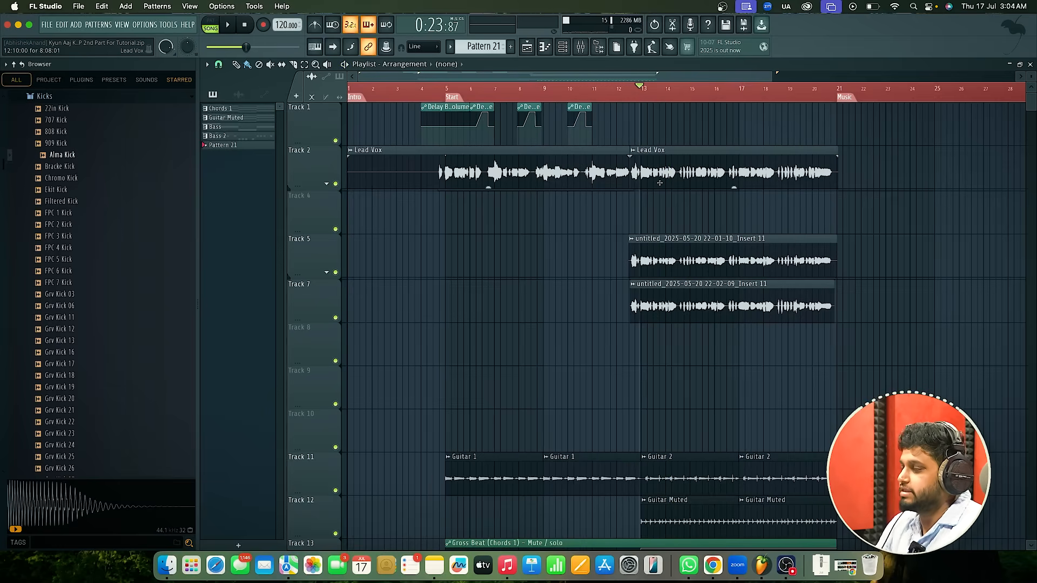
{"action": "left_click", "coordinate": [336, 184]}
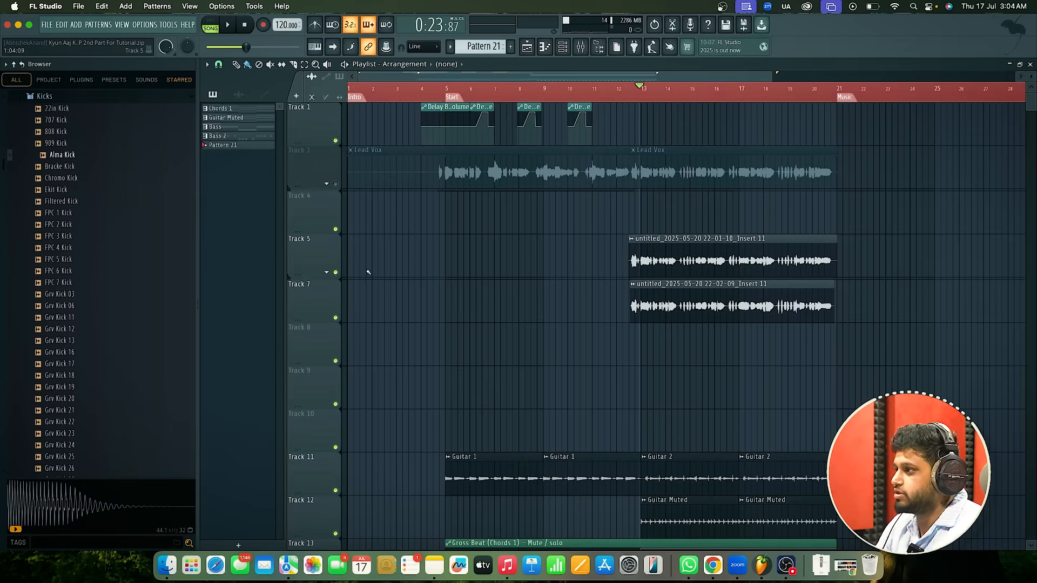
{"action": "double_click", "coordinate": [662, 260]}
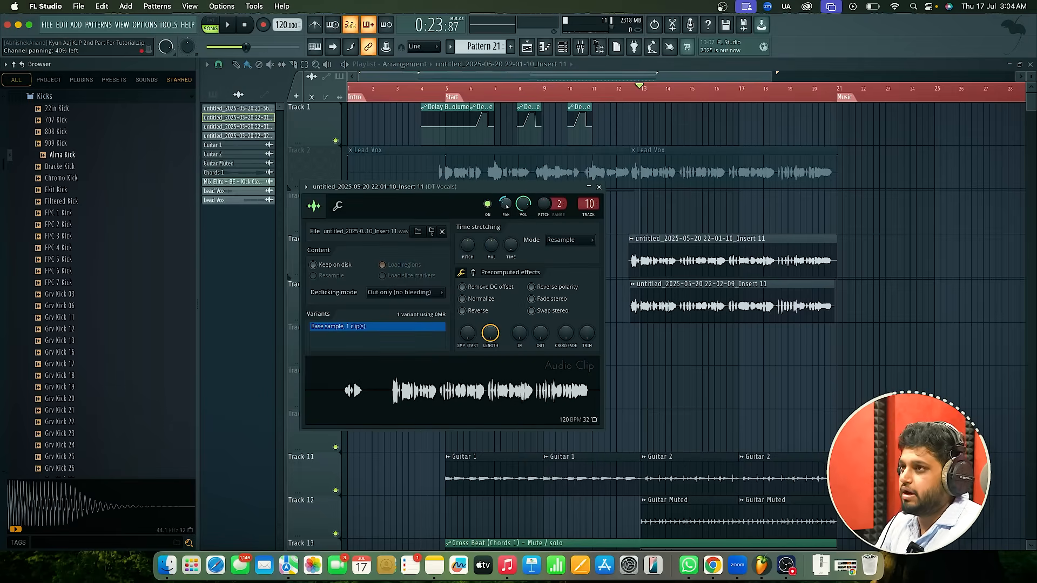
{"action": "left_click", "coordinate": [599, 188]}
{"action": "double_click", "coordinate": [654, 302]}
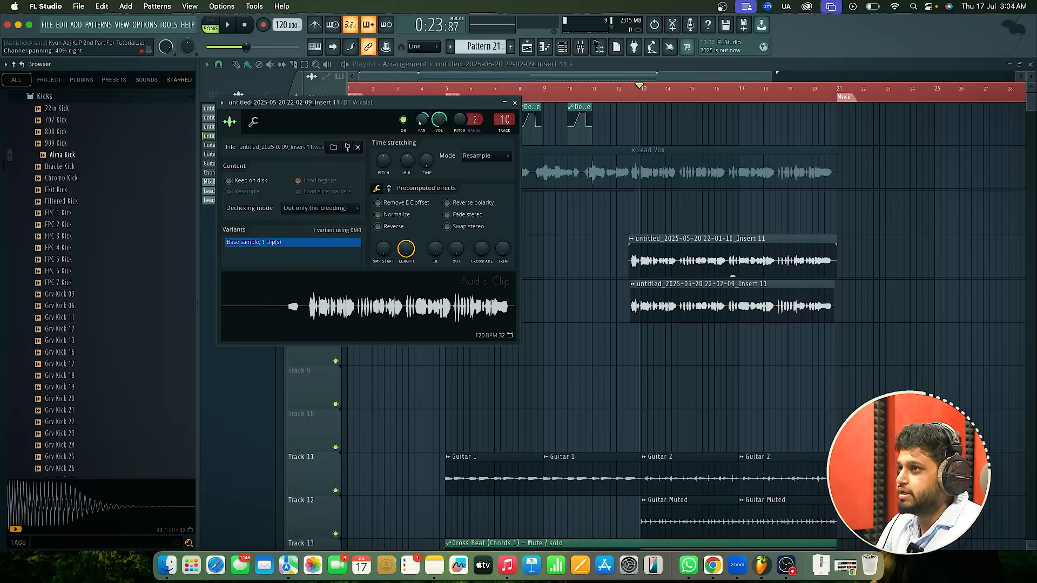
{"action": "left_click", "coordinate": [514, 103]}
Show the DT Vocals track in the mixer and audition the doubled vocals from where their clips begin
{"action": "left_click", "coordinate": [630, 91]}
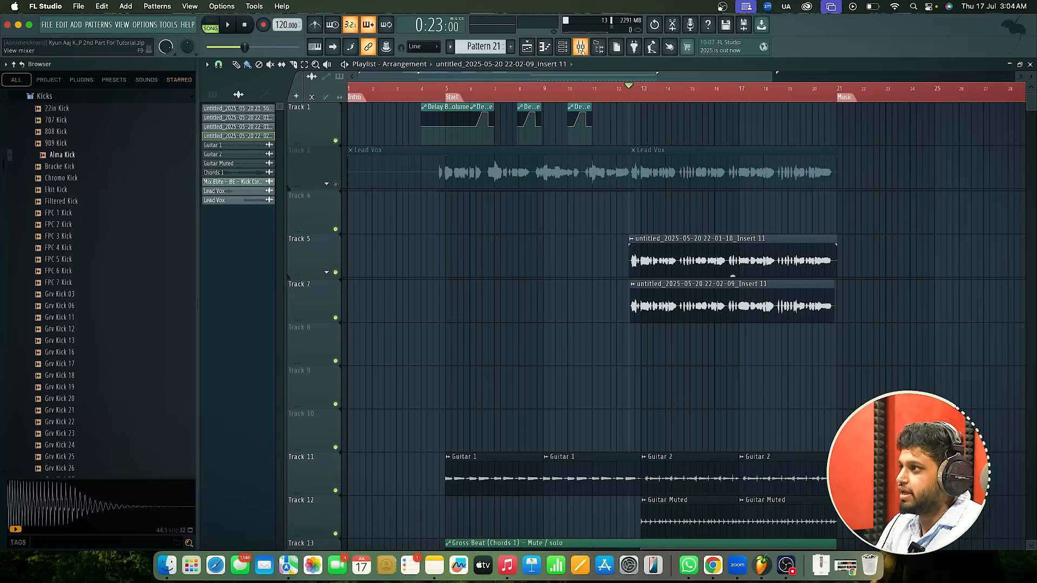
{"action": "left_click", "coordinate": [580, 47]}
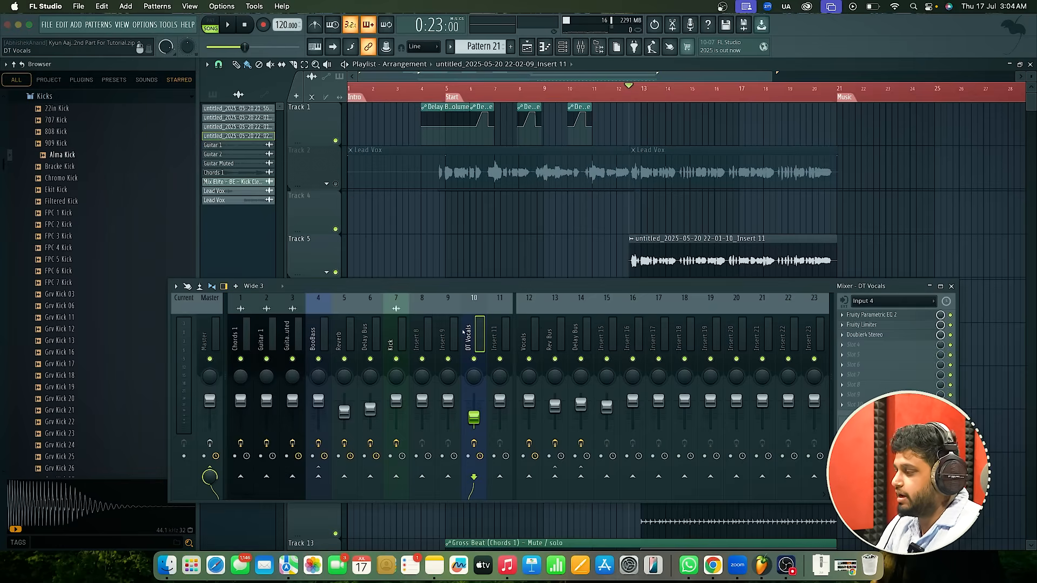
{"action": "left_click_drag", "start_coordinate": [656, 292], "coordinate": [655, 360]}
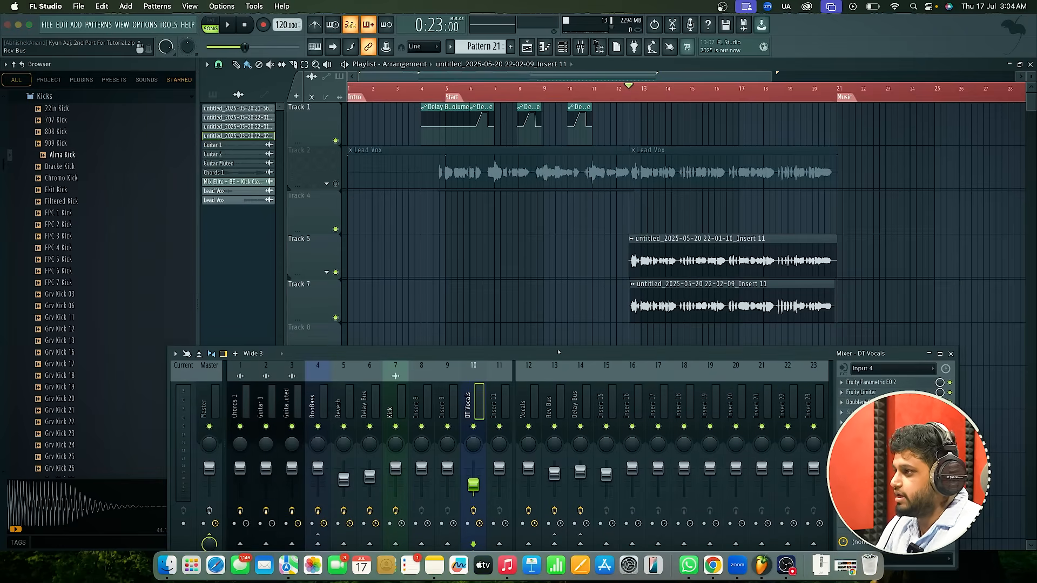
{"action": "left_click_drag", "start_coordinate": [558, 354], "coordinate": [559, 292]}
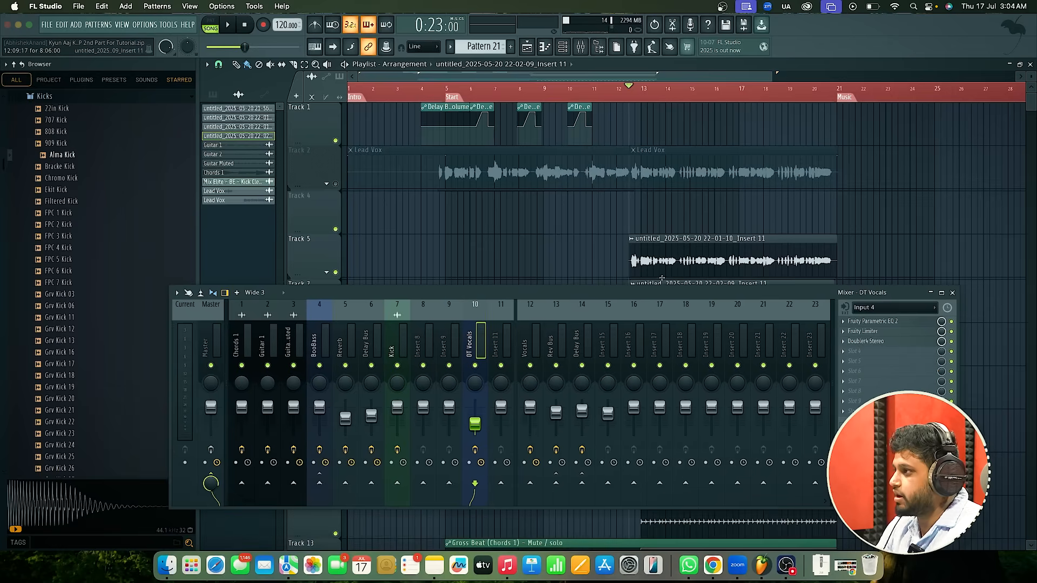
{"action": "key", "text": "space"}
{"action": "key", "text": "space"}
Examine the Fruity Parametric EQ 2 curve on the DT Vocals track, then close it and bring the mixer back into view
{"action": "left_click", "coordinate": [883, 322]}
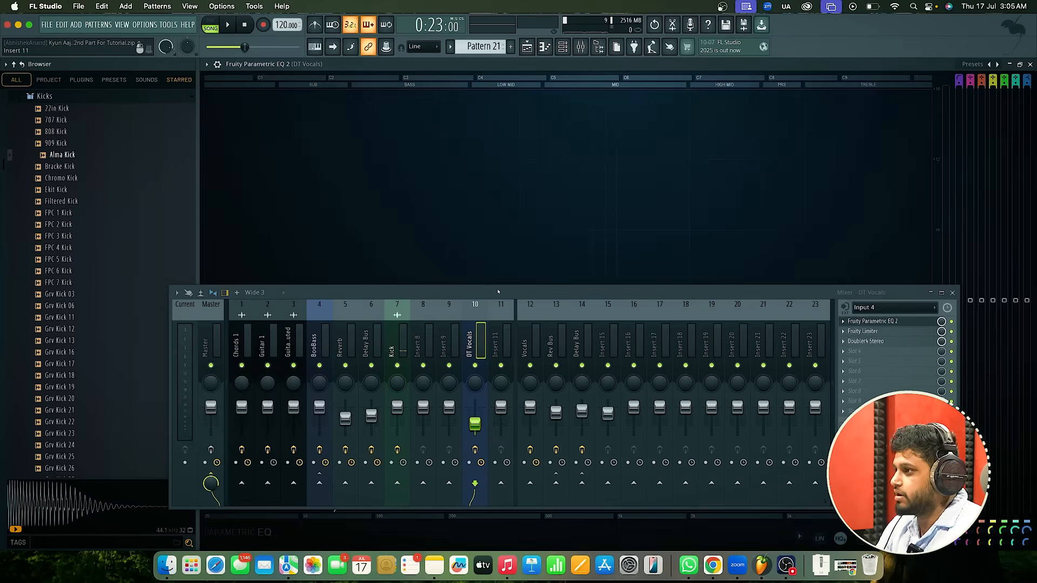
{"action": "left_click_drag", "start_coordinate": [498, 291], "coordinate": [477, 491]}
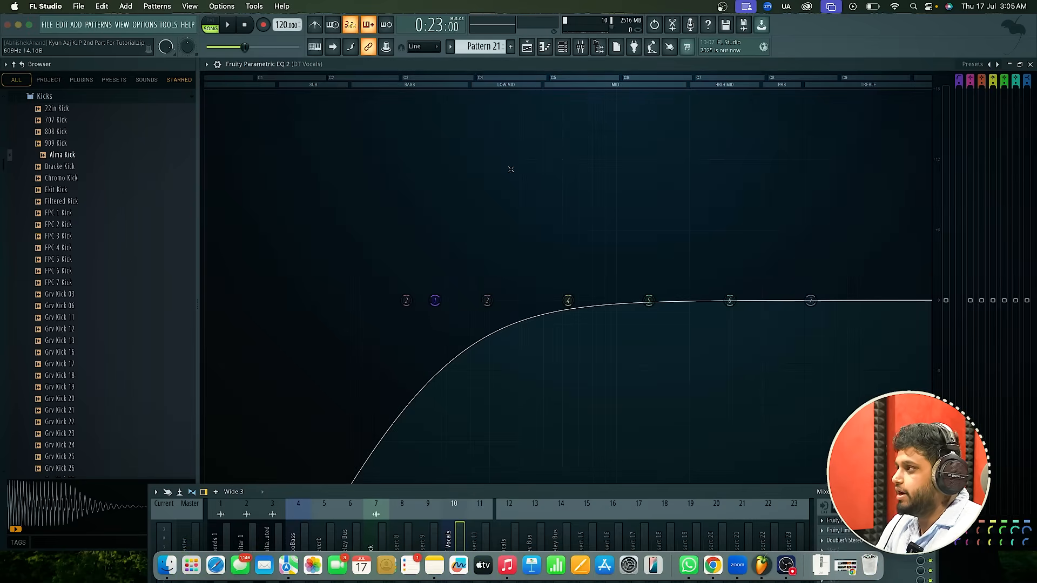
{"action": "left_click", "coordinate": [1030, 64]}
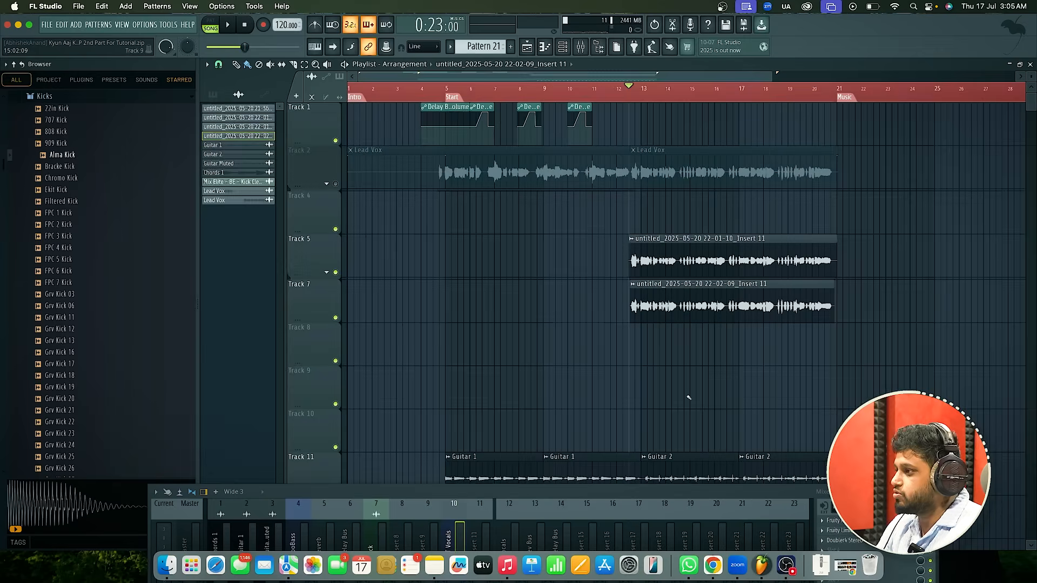
{"action": "left_click_drag", "start_coordinate": [630, 492], "coordinate": [631, 270]}
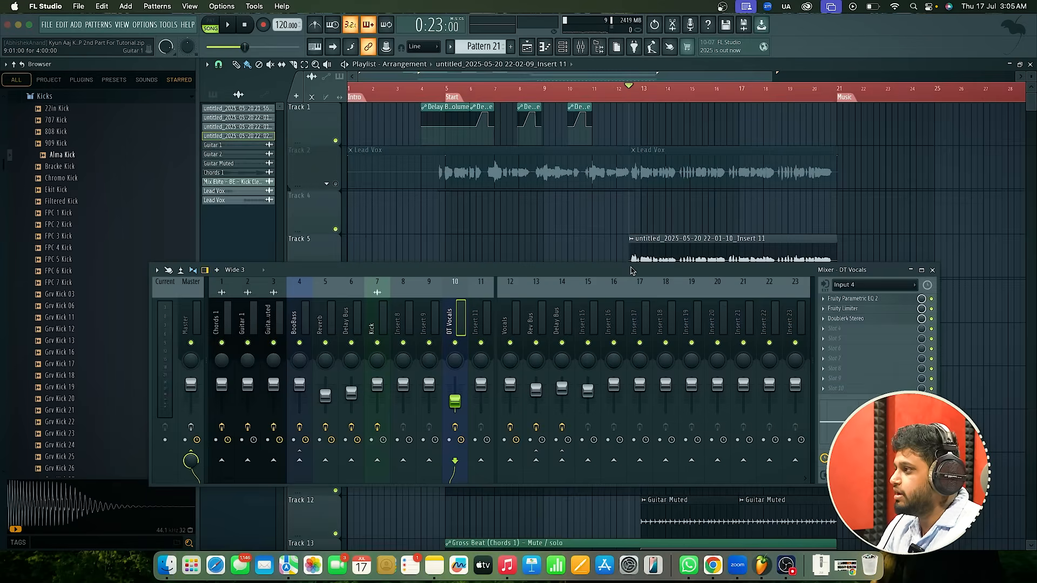
Examine the Fruity Limiter's compression on the DT Vocals track during playback, then close its window
{"action": "left_click", "coordinate": [852, 309]}
{"action": "key", "text": "space"}
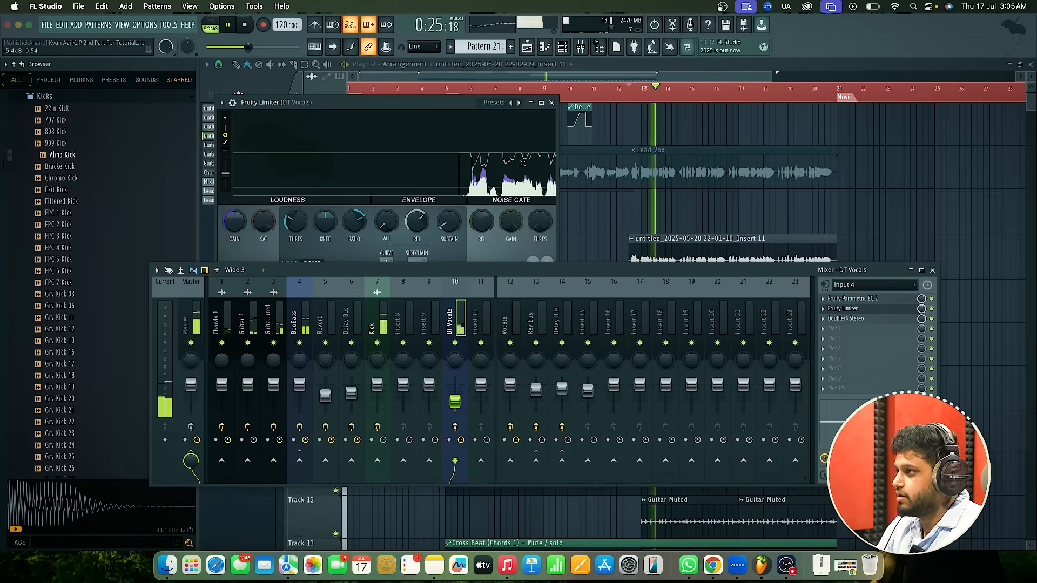
{"action": "key", "text": "space"}
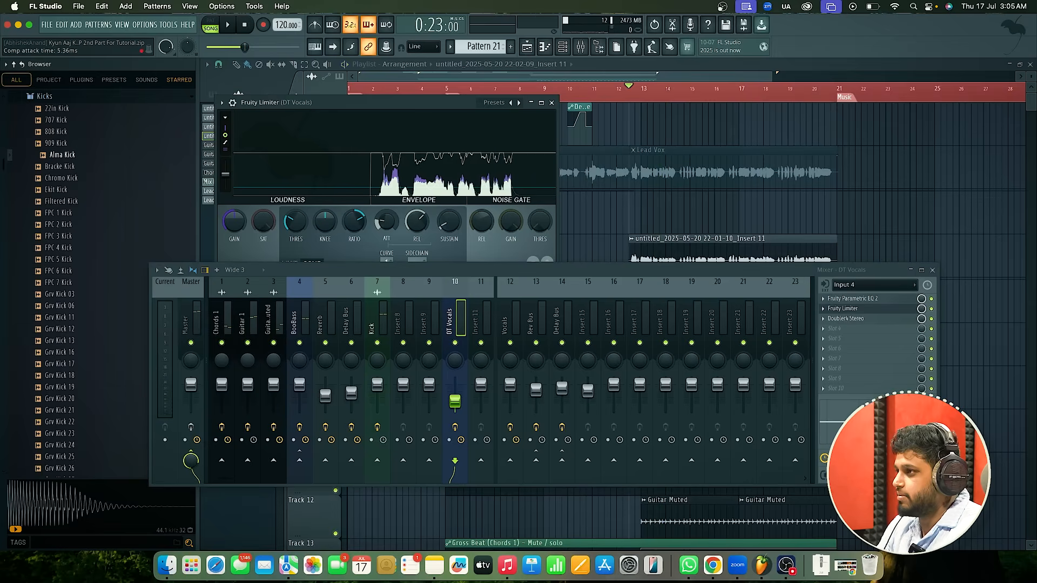
{"action": "key", "text": "space"}
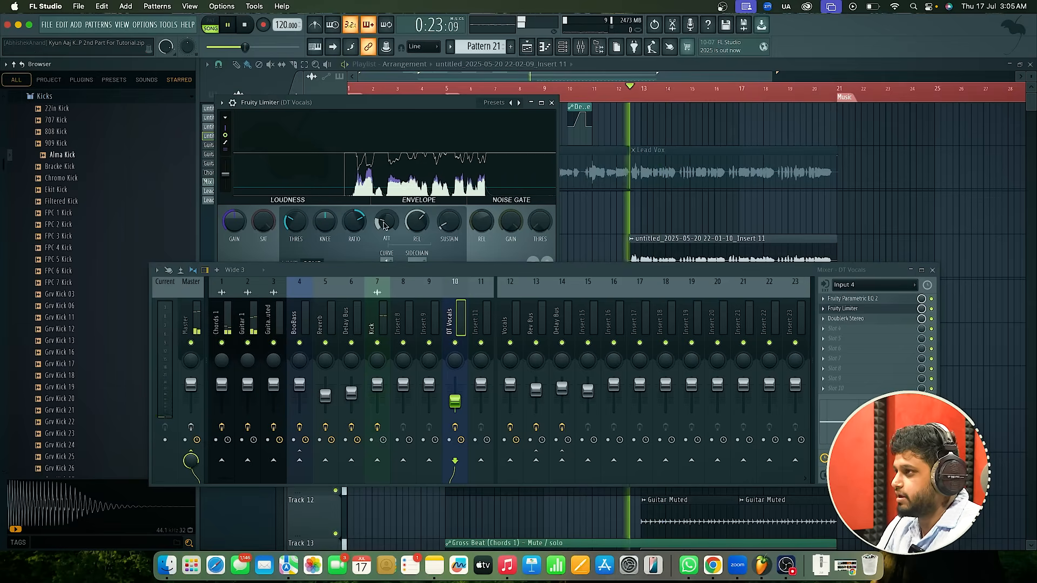
{"action": "left_click", "coordinate": [552, 103]}
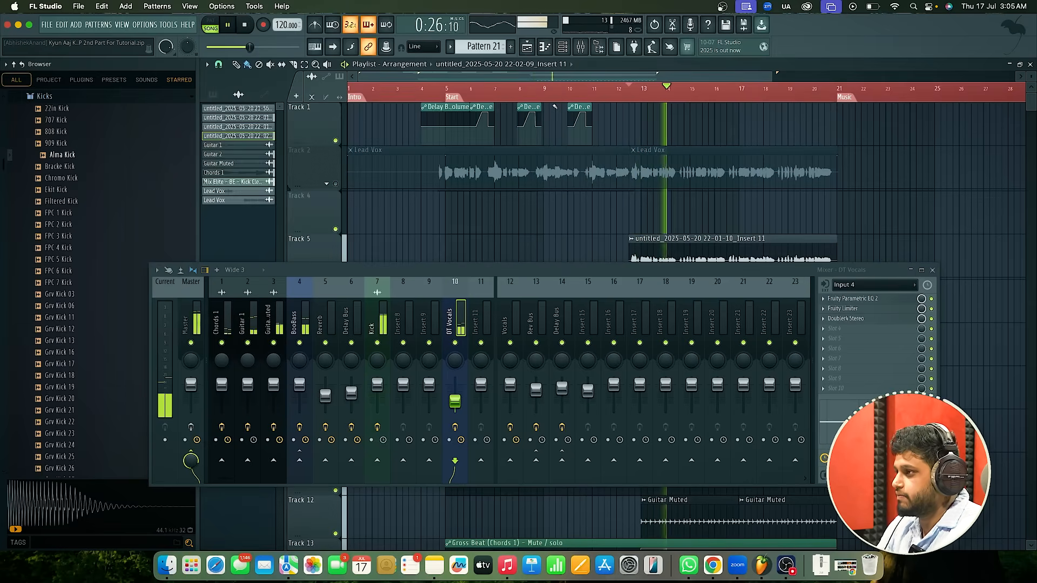
{"action": "key", "text": "space"}
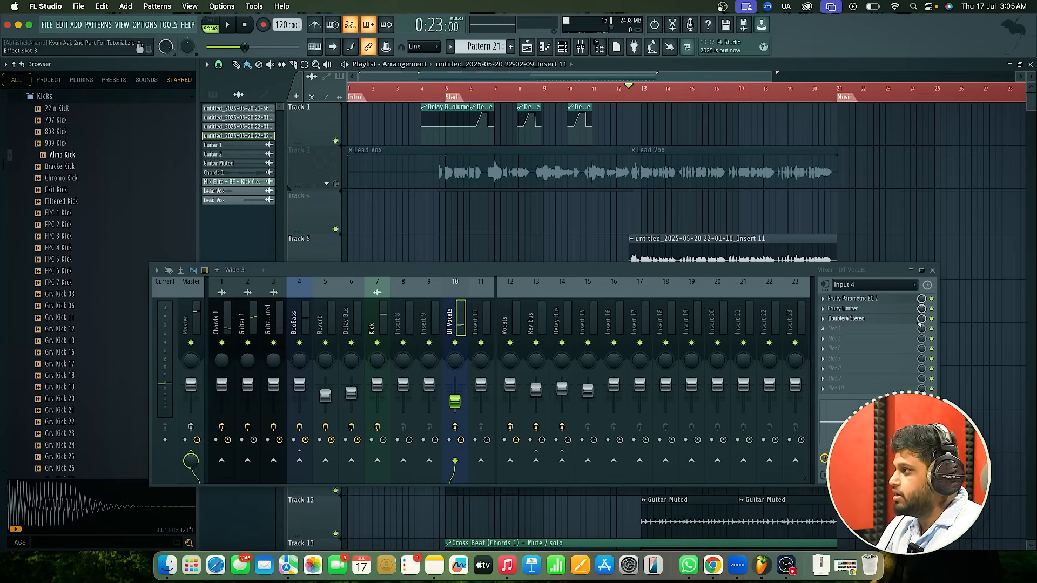
Open the Doubler4 Stereo effect on the DT Vocals track and audition the doubled vocals with it bypassed
{"action": "left_click", "coordinate": [845, 319]}
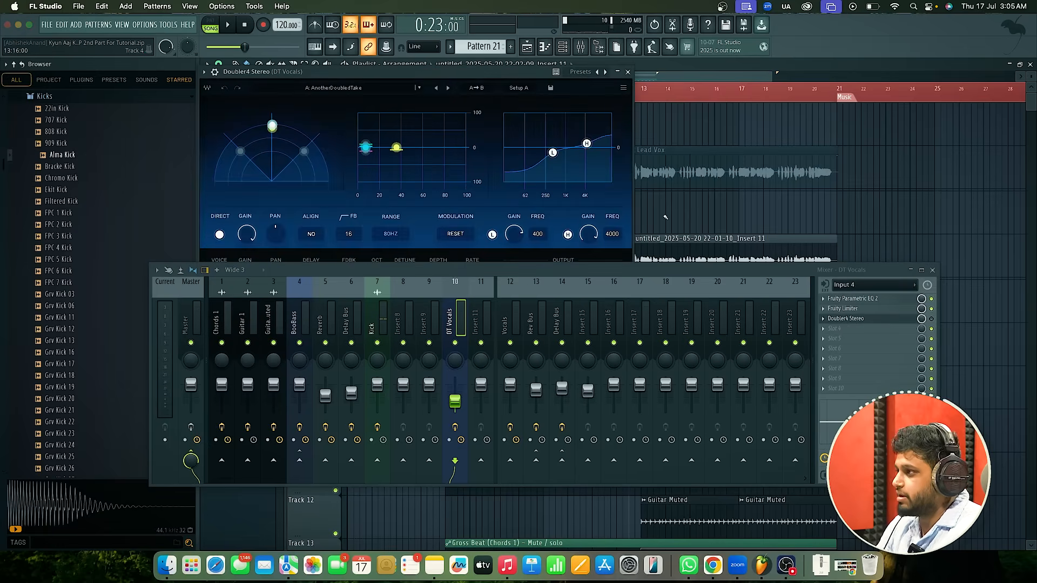
{"action": "left_click_drag", "start_coordinate": [632, 267], "coordinate": [621, 297]}
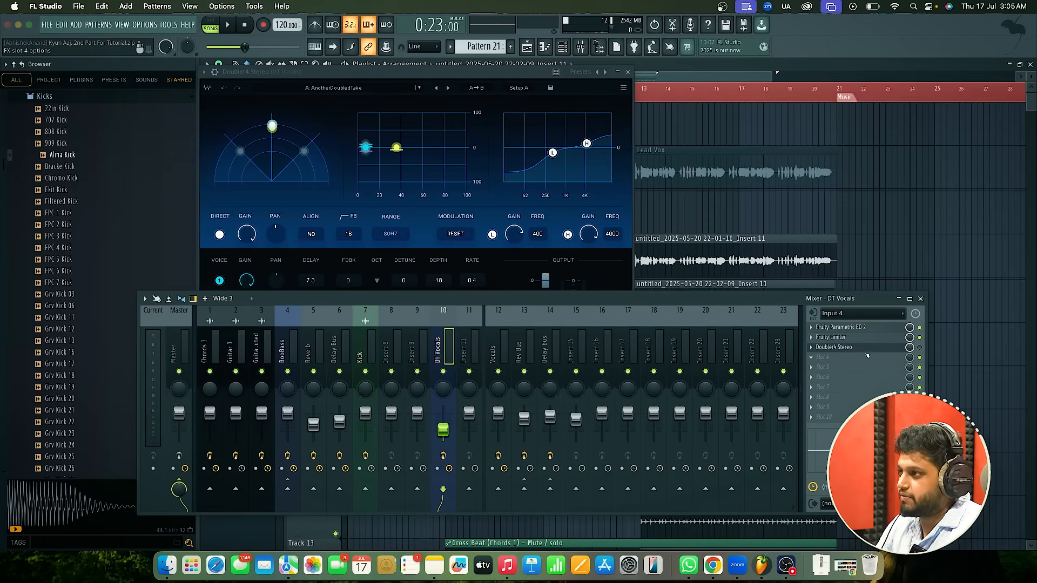
{"action": "key", "text": "space"}
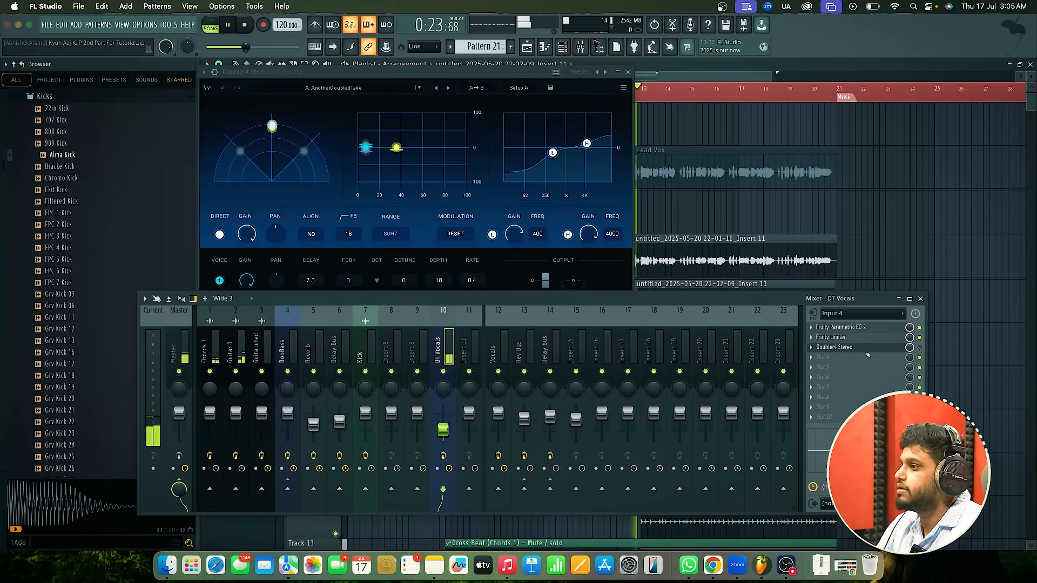
{"action": "key", "text": "space"}
Enable Doubler4 Stereo on the DT Vocals track, audition the doubled vocals through it, and close its window
{"action": "left_click", "coordinate": [920, 348]}
{"action": "key", "text": "space"}
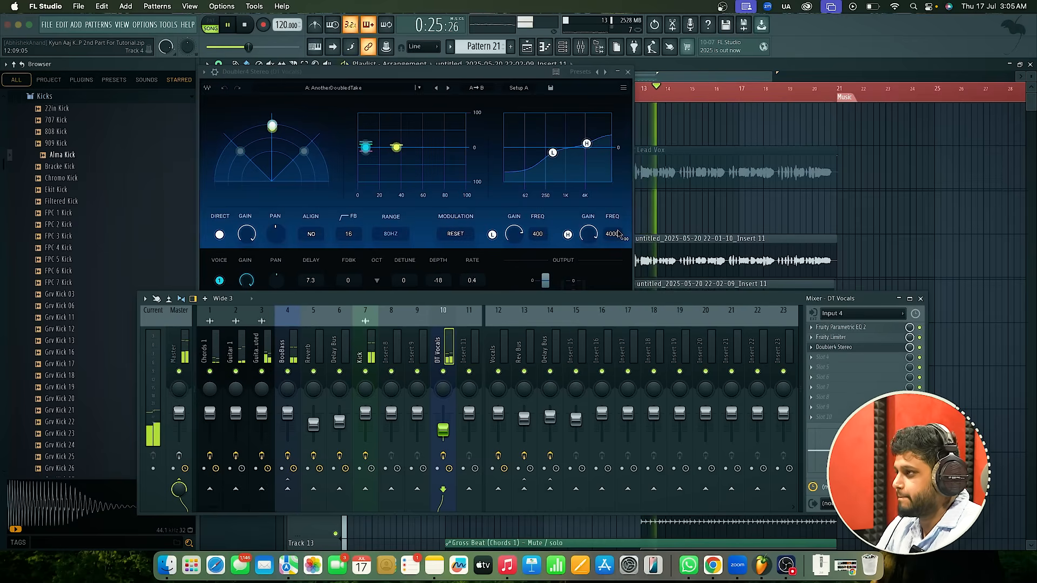
{"action": "key", "text": "space"}
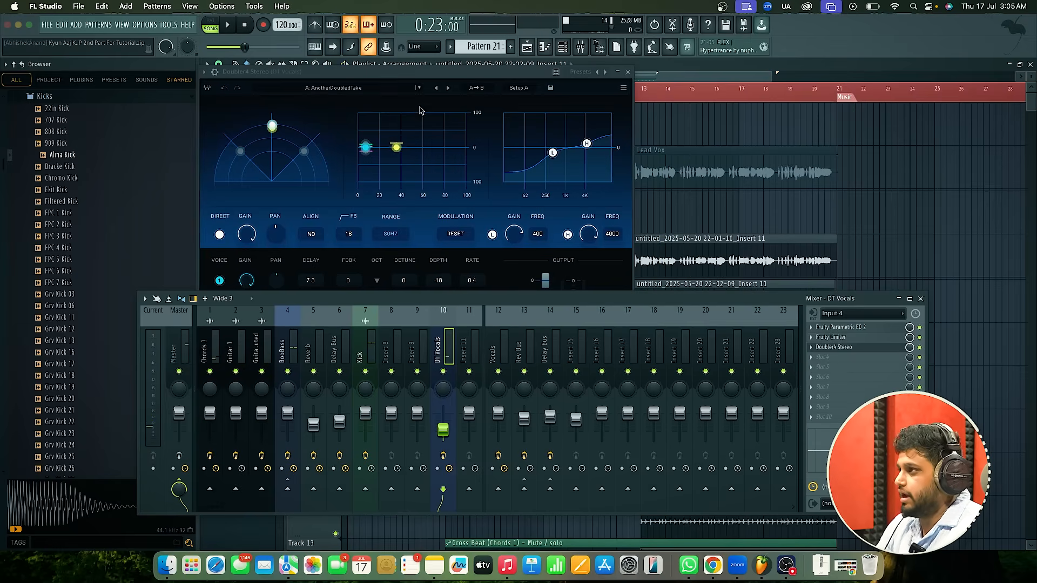
{"action": "left_click", "coordinate": [627, 74]}
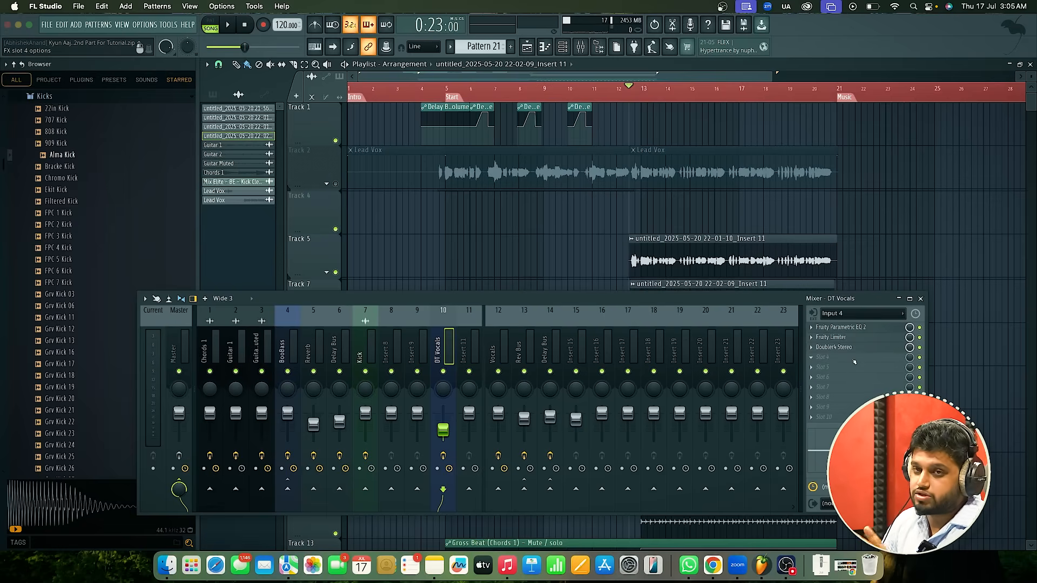
Close the mixer and unmute the Lead Vox on Track 2 in the playlist
{"action": "left_click", "coordinate": [920, 299]}
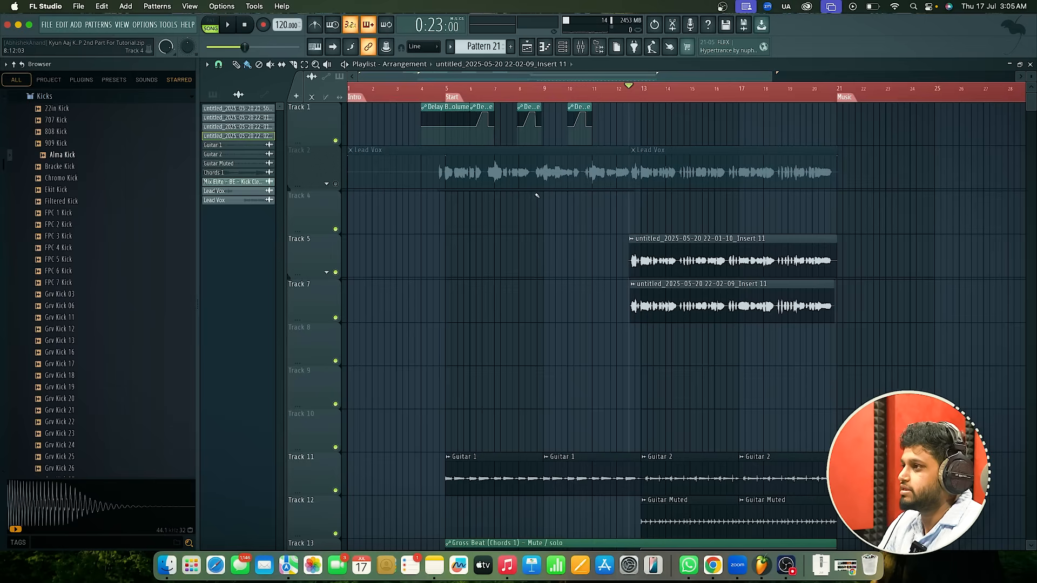
{"action": "right_click", "coordinate": [336, 184]}
{"action": "right_click", "coordinate": [335, 184]}
Play the arrangement from bar 4 through the doubled section to check how the lead and doubled vocals sit together, then stop playback
{"action": "left_click", "coordinate": [432, 88]}
{"action": "left_click", "coordinate": [422, 91]}
{"action": "key", "text": "space"}
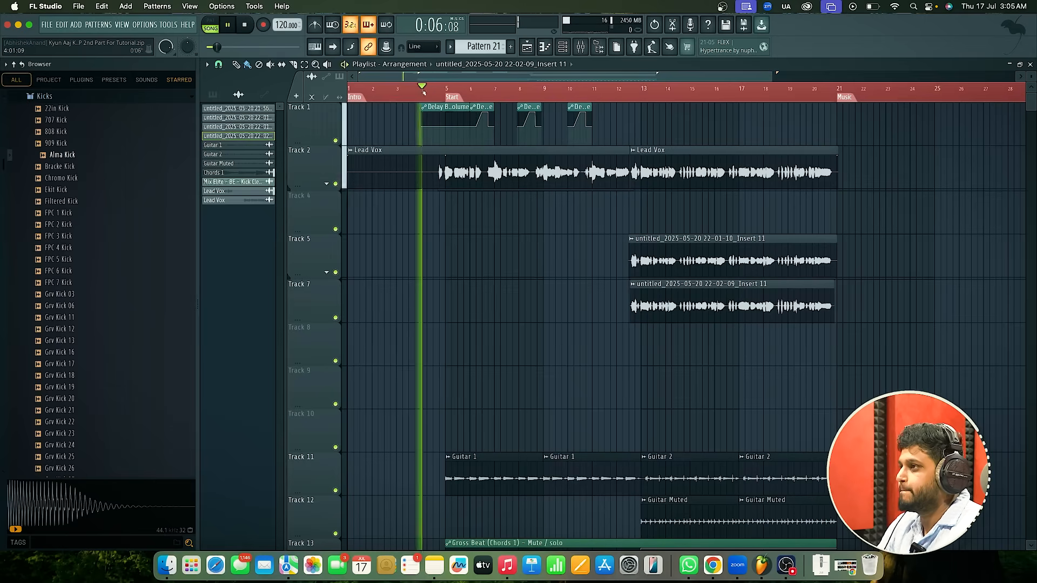
{"action": "scroll", "coordinate": [424, 92], "scroll_direction": "down", "scroll_amount": 3}
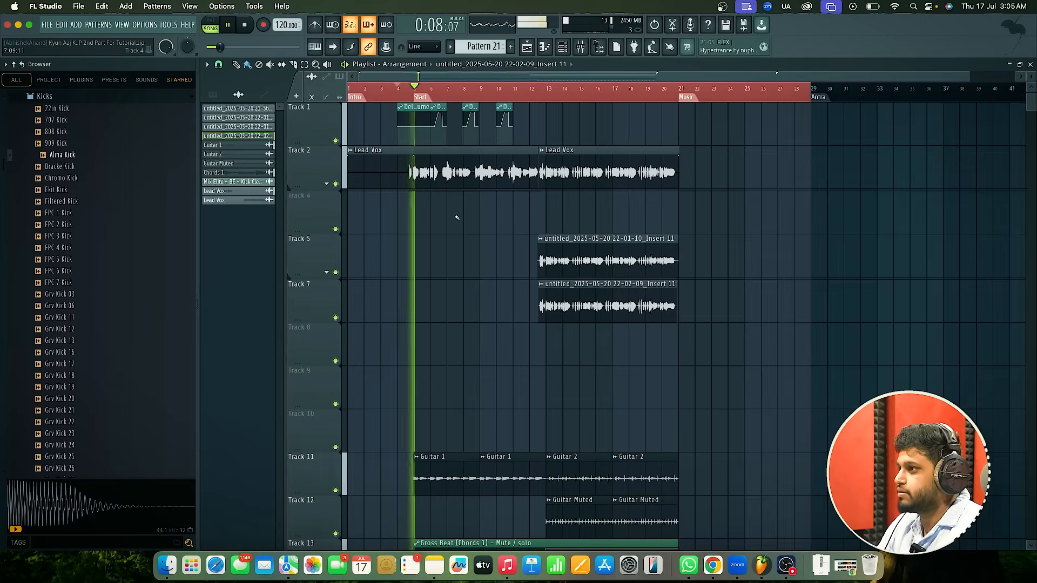
{"action": "scroll", "coordinate": [456, 218], "scroll_direction": "up", "scroll_amount": 3}
{"action": "scroll", "coordinate": [457, 218], "scroll_direction": "up", "scroll_amount": 1}
{"action": "scroll", "coordinate": [456, 218], "scroll_direction": "down", "scroll_amount": 1}
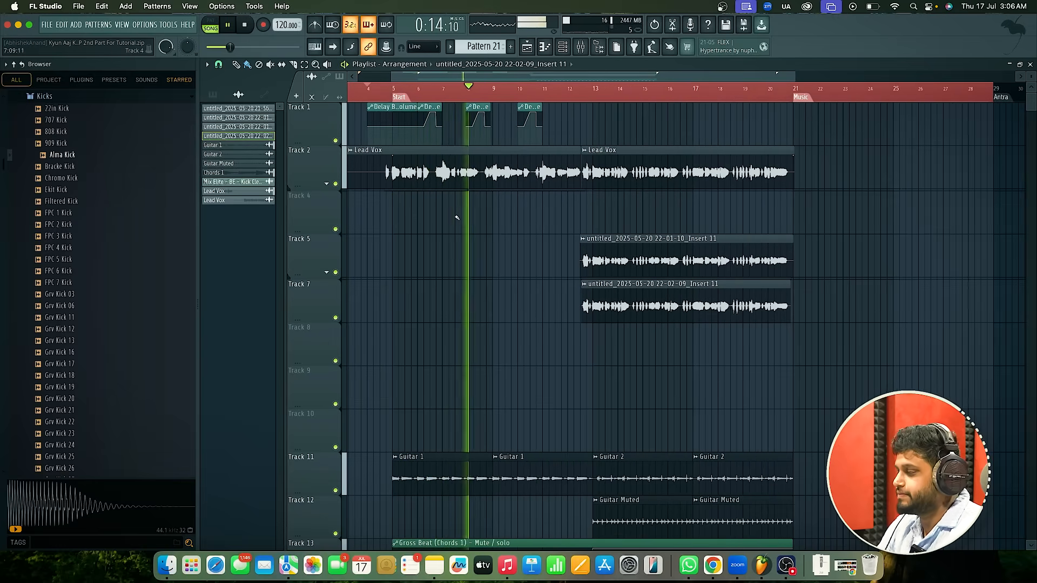
{"action": "scroll", "coordinate": [456, 218], "scroll_direction": "down", "scroll_amount": 2}
{"action": "scroll", "coordinate": [554, 205], "scroll_direction": "up", "scroll_amount": 3}
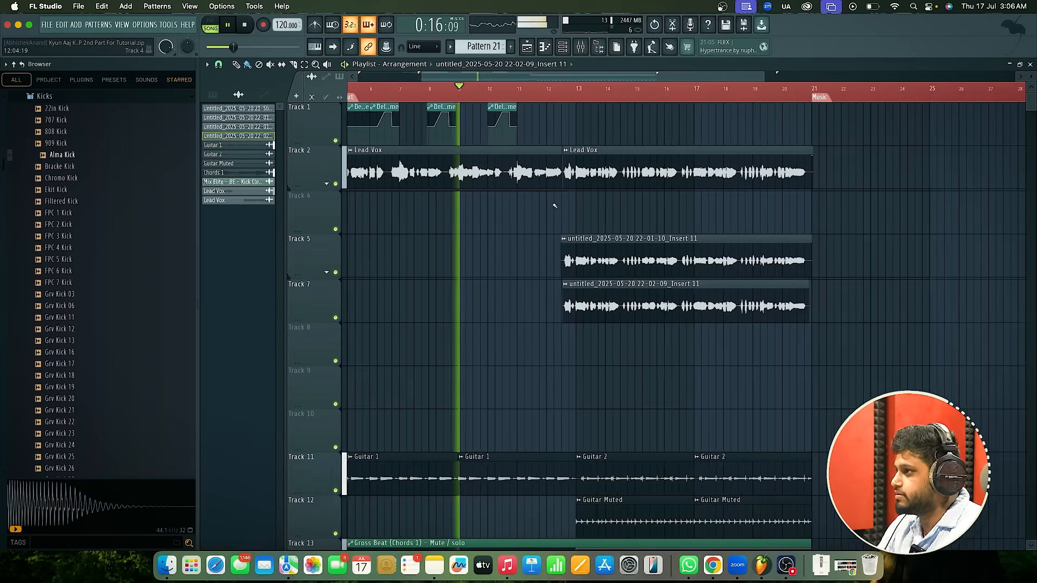
{"action": "scroll", "coordinate": [555, 206], "scroll_direction": "up", "scroll_amount": 2}
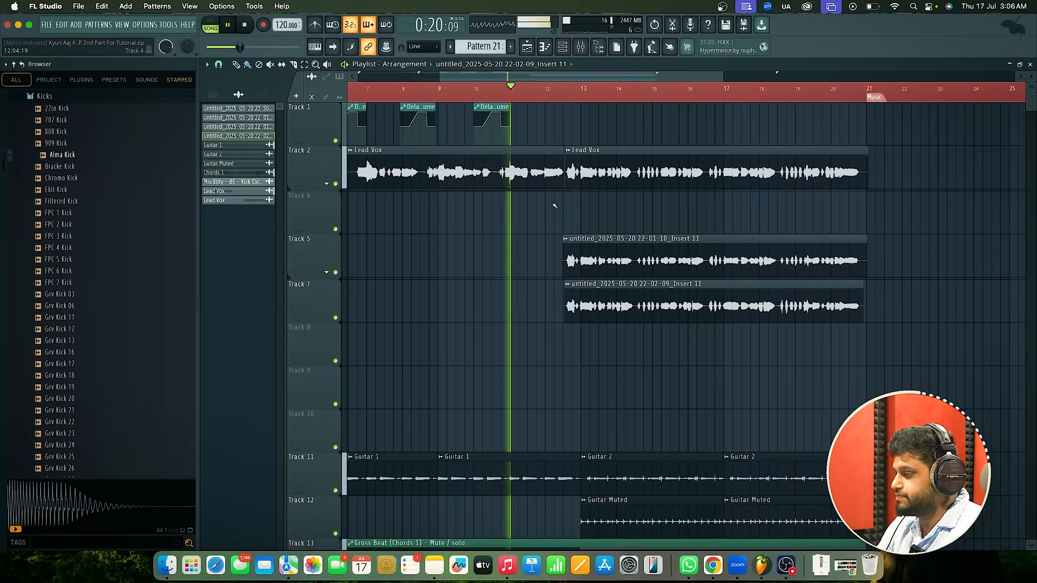
{"action": "scroll", "coordinate": [554, 206], "scroll_direction": "up", "scroll_amount": 1}
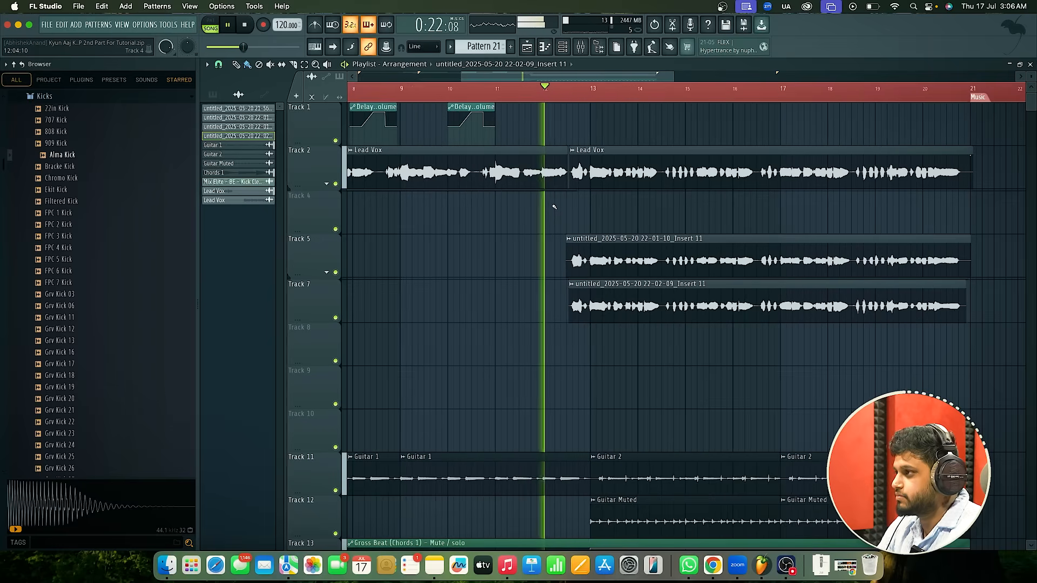
{"action": "scroll", "coordinate": [555, 205], "scroll_direction": "down", "scroll_amount": 3}
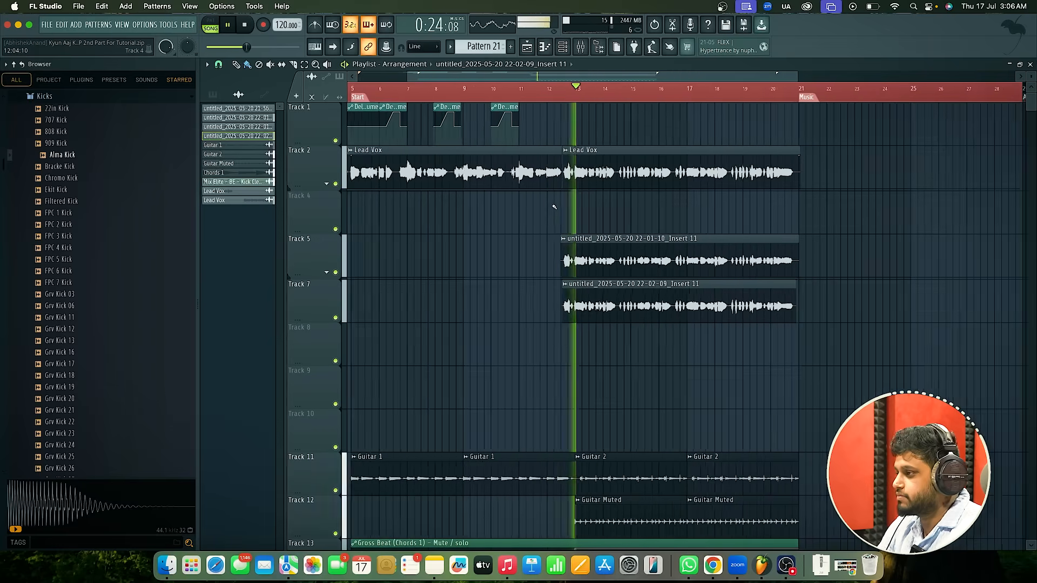
{"action": "scroll", "coordinate": [554, 206], "scroll_direction": "down", "scroll_amount": 3}
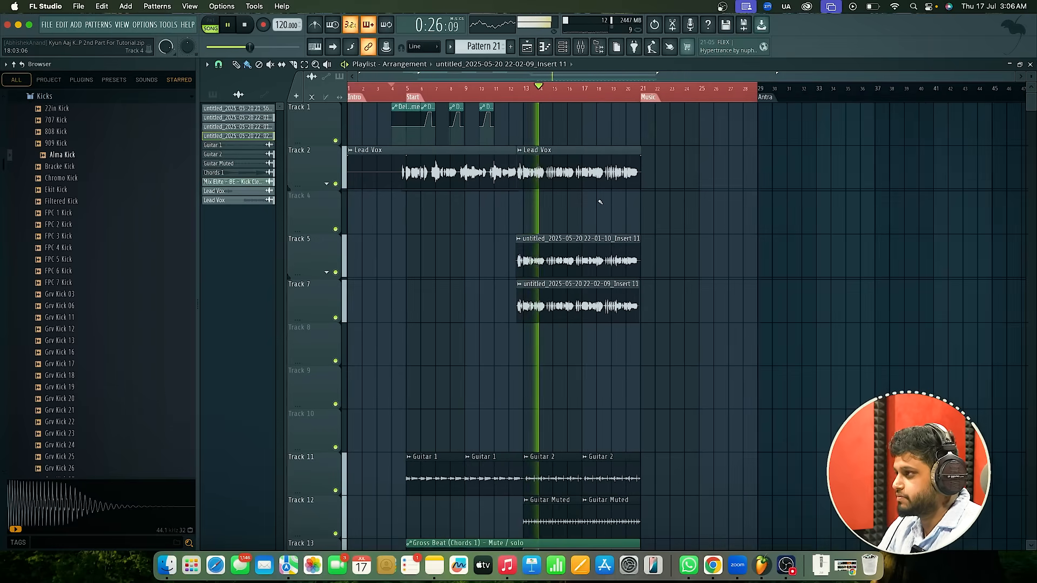
{"action": "scroll", "coordinate": [600, 202], "scroll_direction": "up", "scroll_amount": 2}
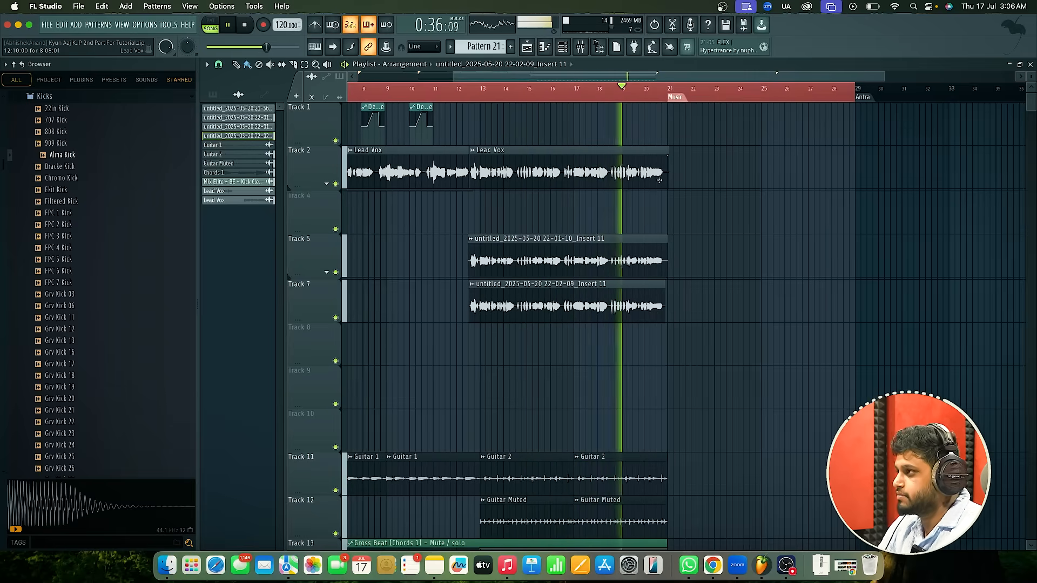
{"action": "scroll", "coordinate": [659, 179], "scroll_direction": "down", "scroll_amount": 2}
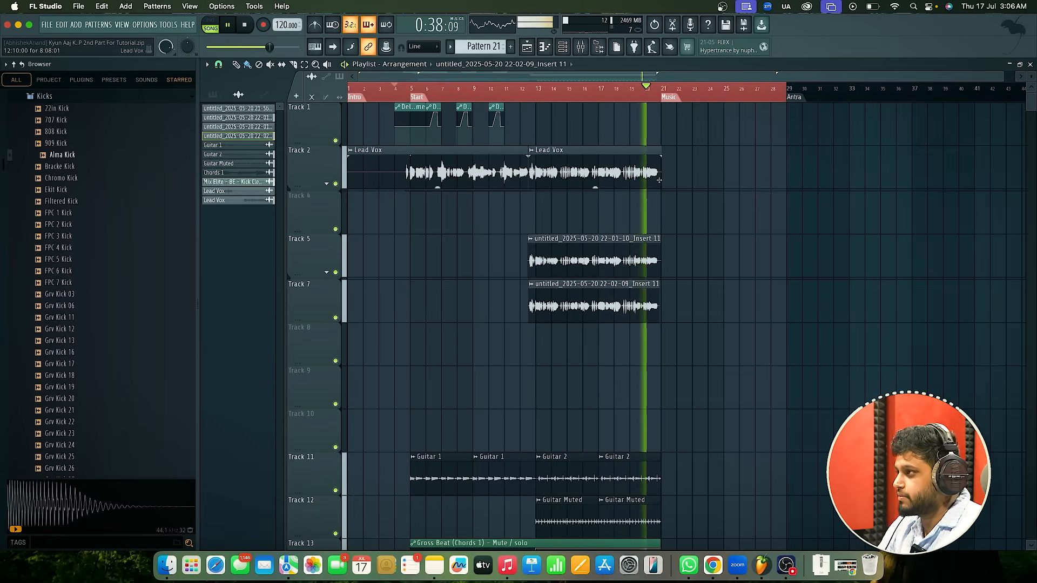
{"action": "key", "text": "space"}
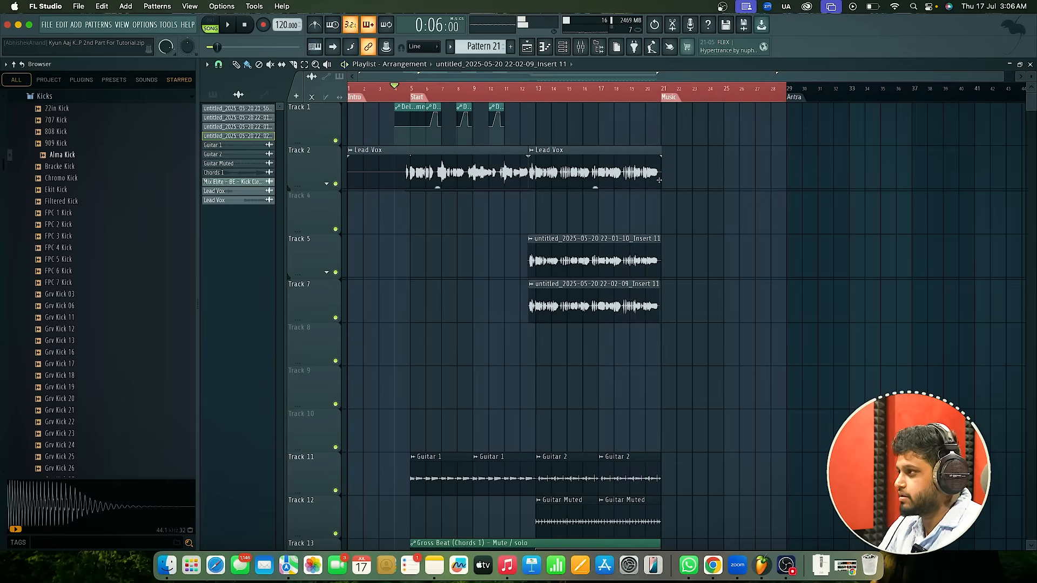